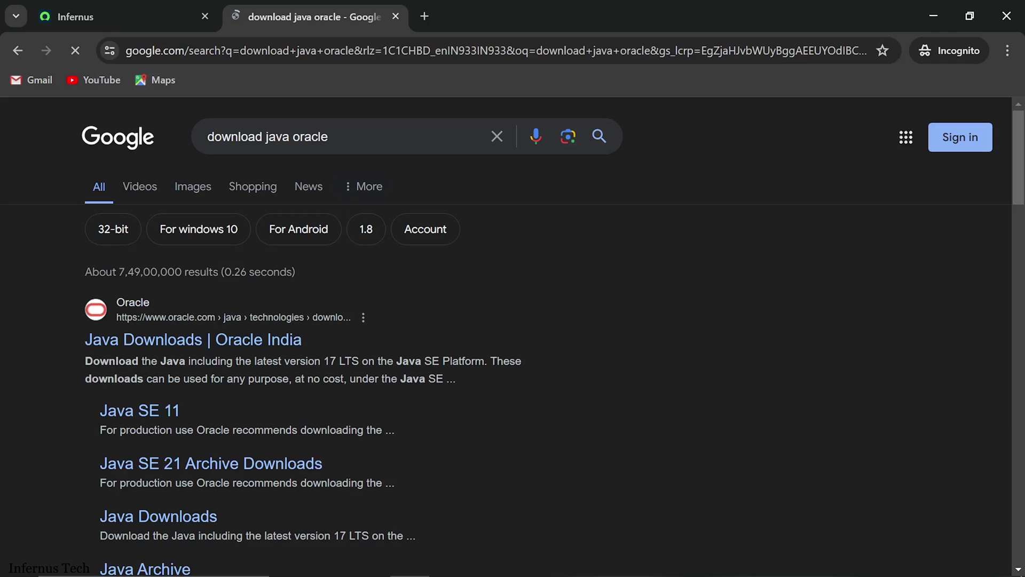
# Step: Open Oracle's Java Downloads page and highlight the free-to-redistribute licence wording
pyautogui.click(238, 341)
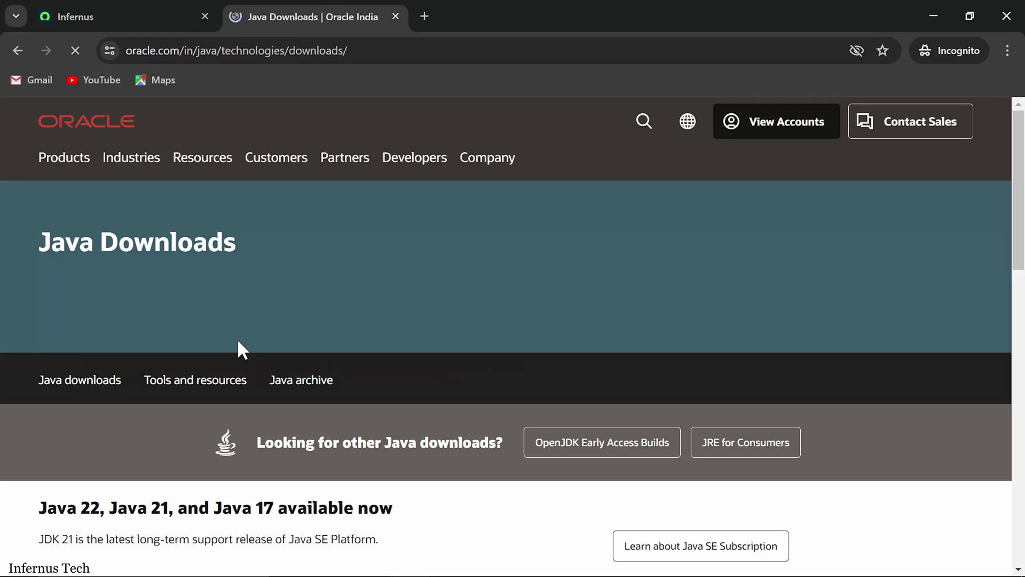
pyautogui.scroll(-4, 309, 304)
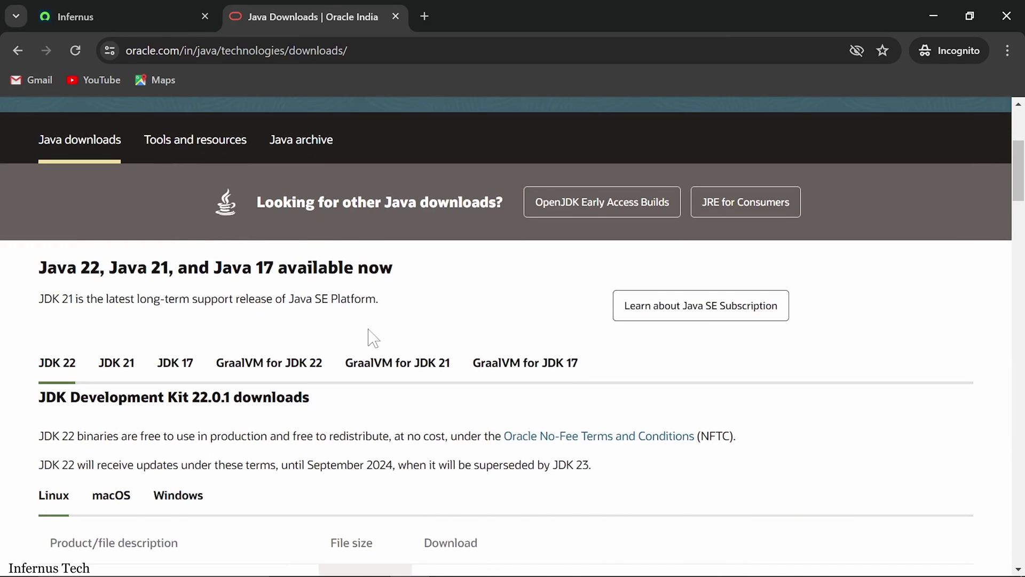
pyautogui.scroll(-1, 372, 338)
pyautogui.scroll(-1, 371, 355)
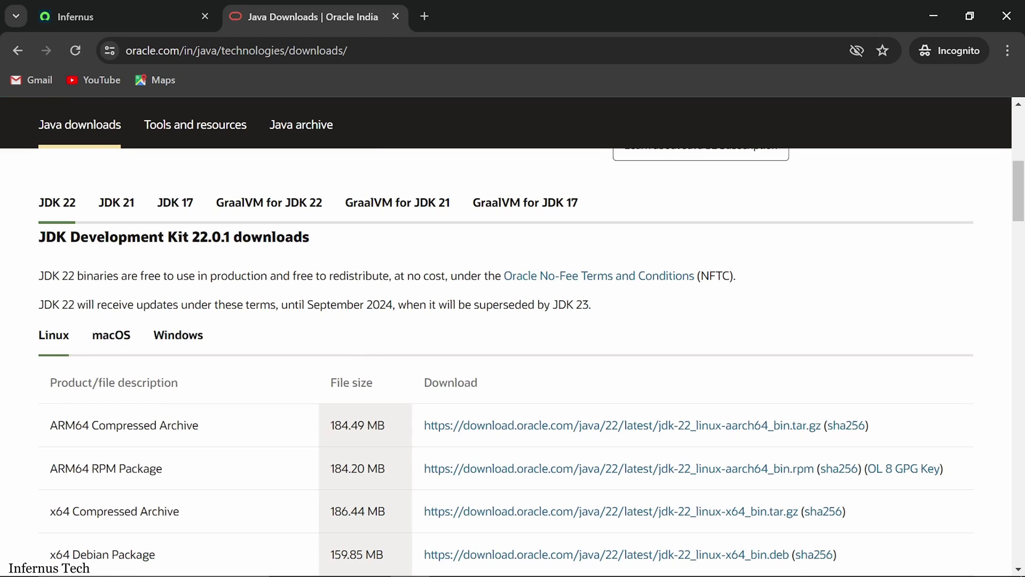
pyautogui.moveTo(290, 275); pyautogui.dragTo(501, 276)
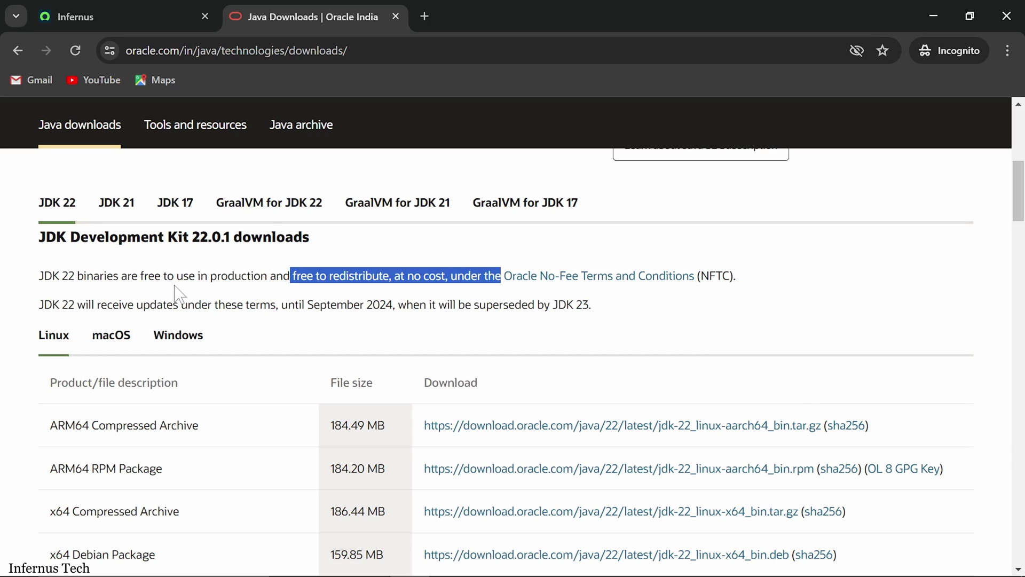
# Step: Show the JDK 22 Windows downloads and start downloading the x64 MSI Installer
pyautogui.scroll(-2, 187, 272)
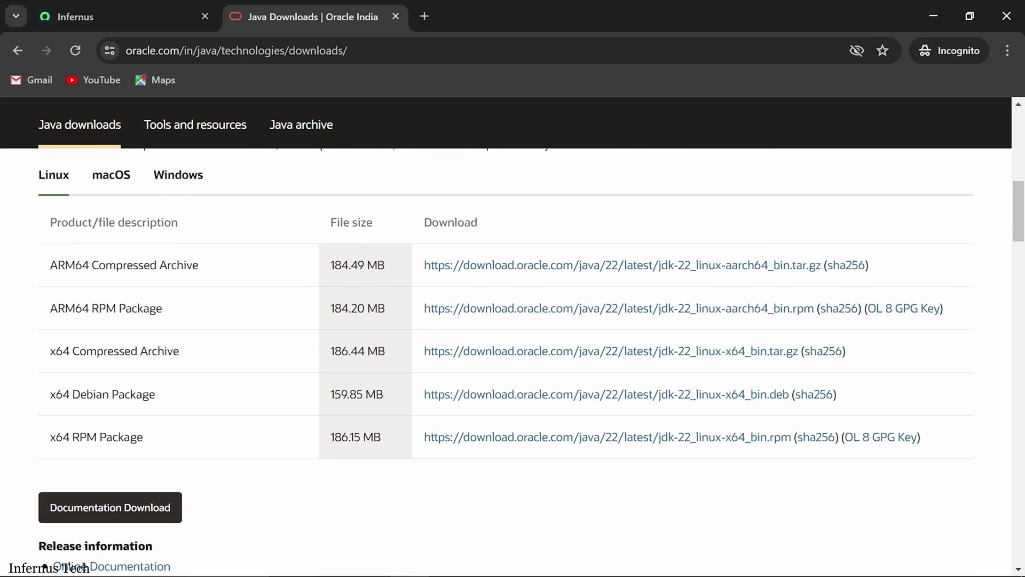
pyautogui.scroll(-1, 187, 298)
pyautogui.scroll(1, 189, 309)
pyautogui.click(184, 182)
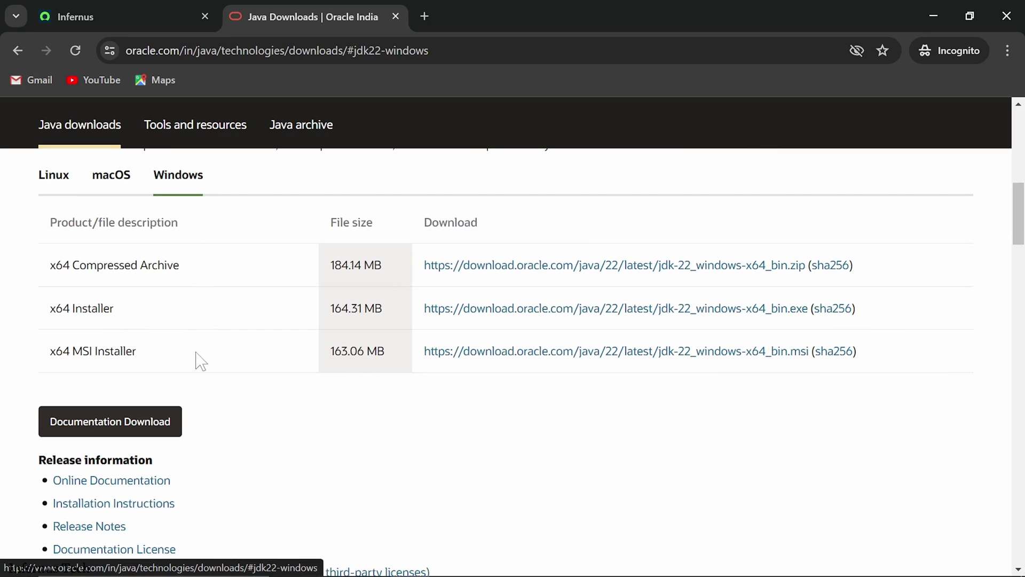
pyautogui.click(450, 361)
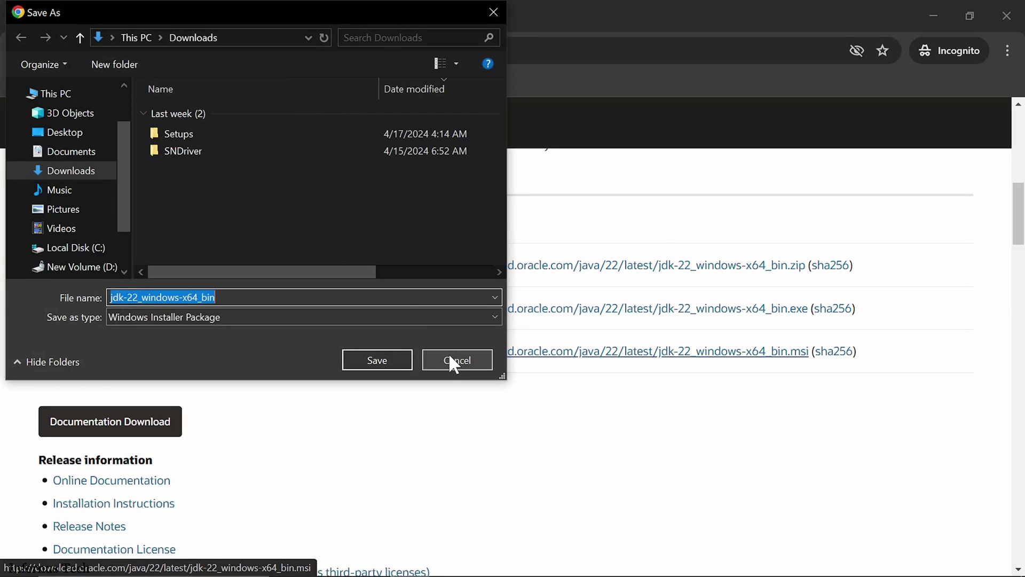
# Step: Save jdk-22_windows-x64_bin.msi to Downloads and run it once the 163 MB download finishes
pyautogui.click(82, 171)
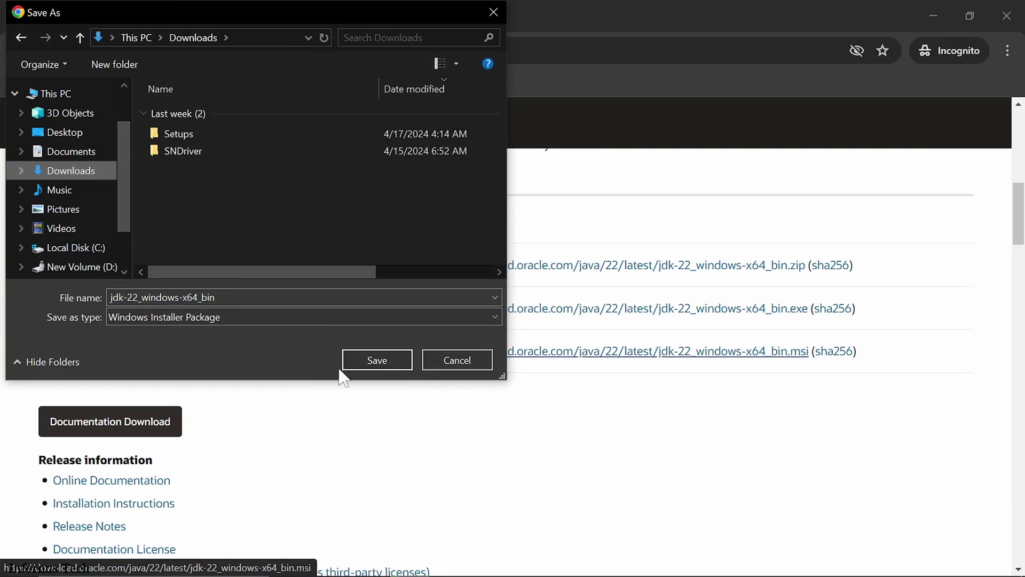
pyautogui.click(349, 368)
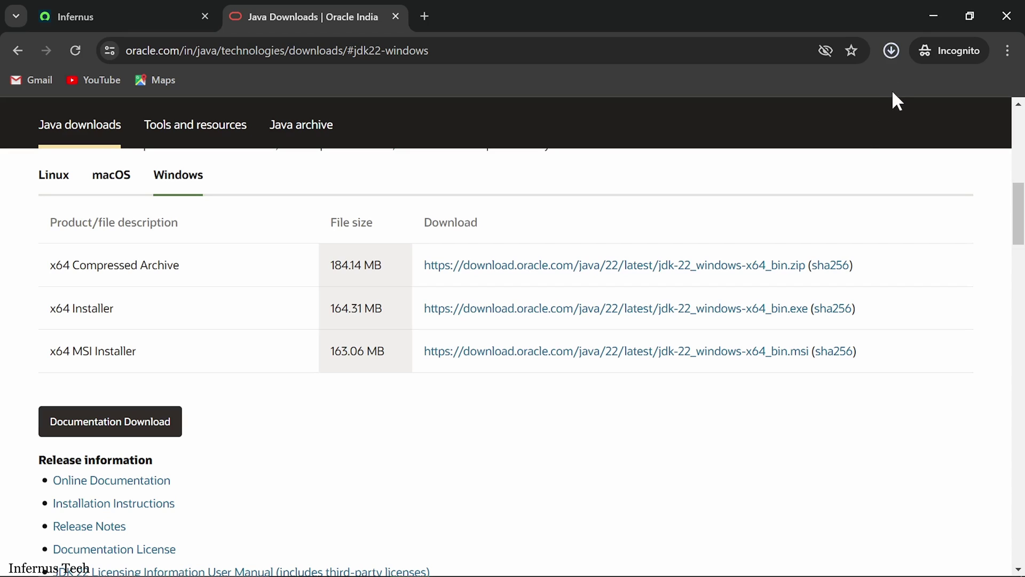
pyautogui.click(896, 53)
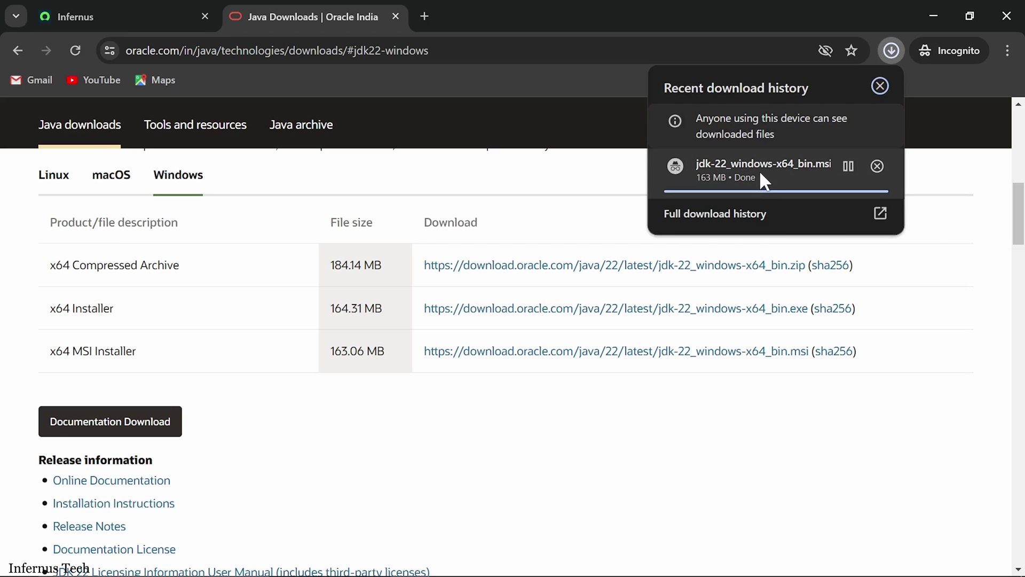
pyautogui.click(748, 184)
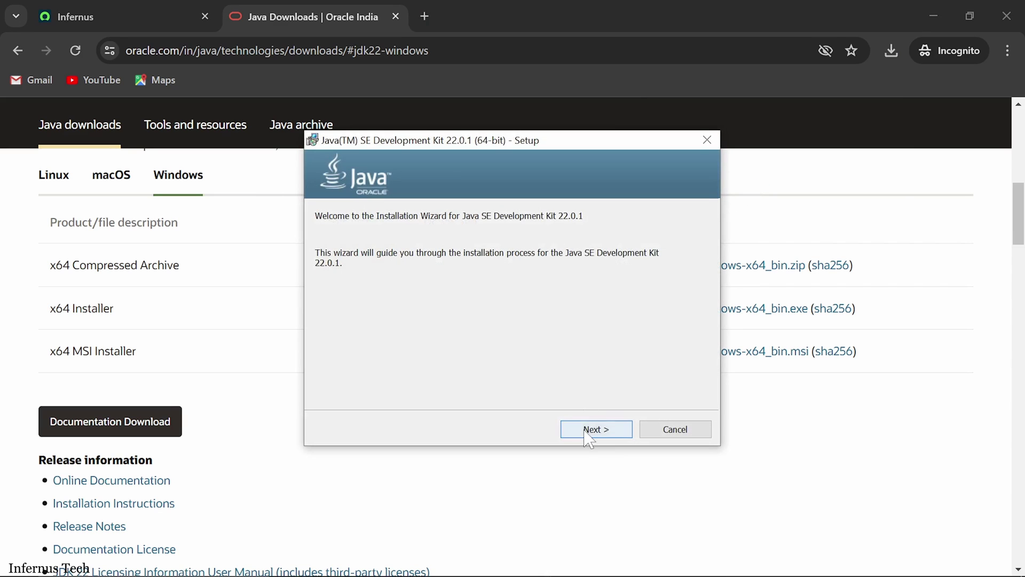
# Step: Install Java SE Development Kit 22.0.1 (64-bit) to the default destination folder, then close the wizard
pyautogui.click(587, 431)
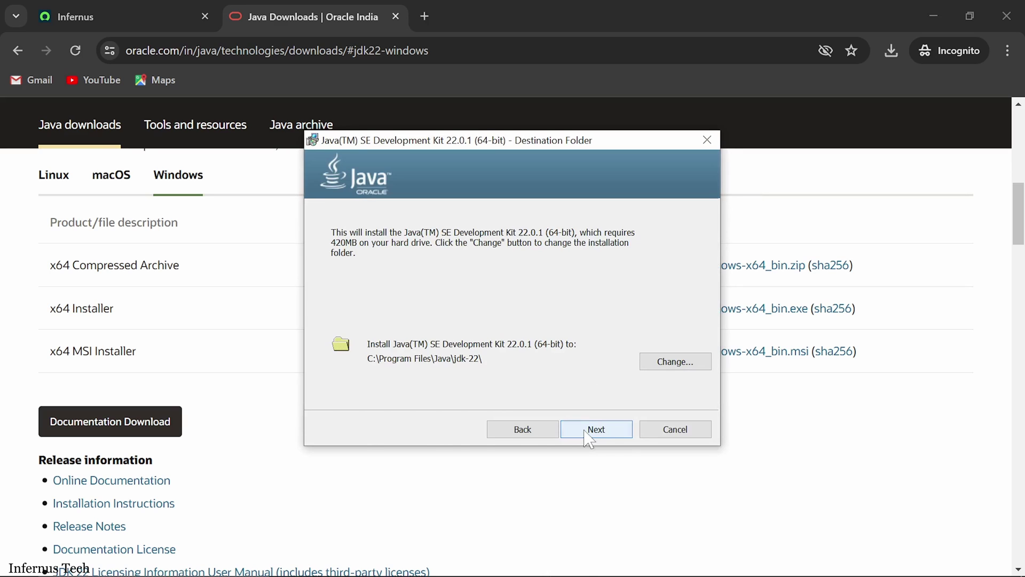
pyautogui.click(587, 430)
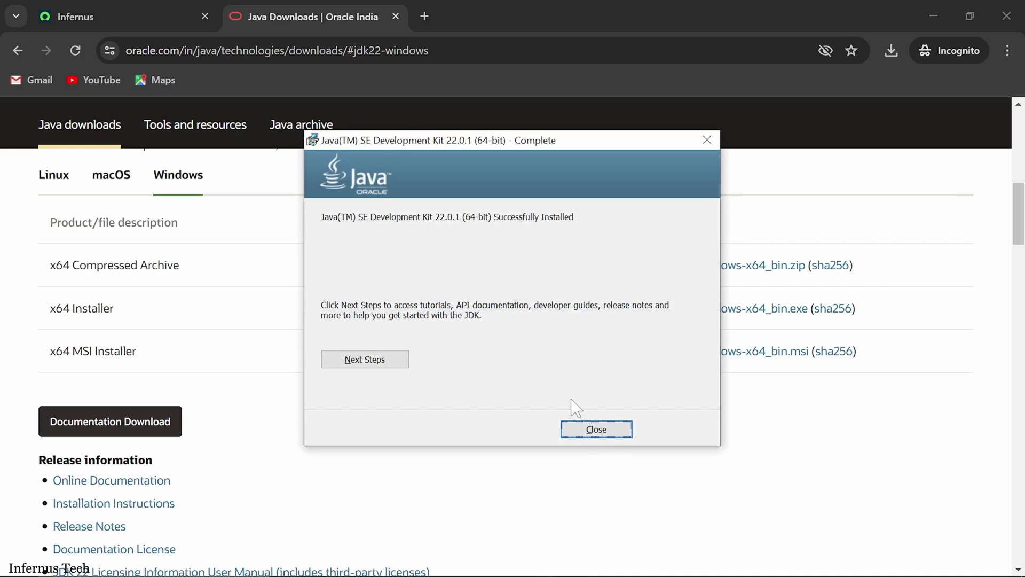
pyautogui.click(595, 433)
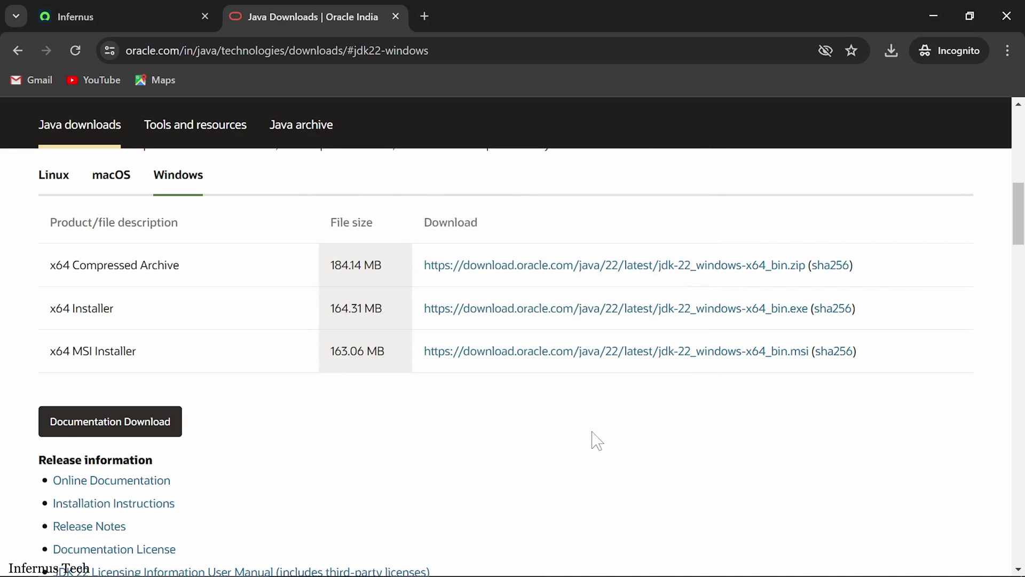
# Step: Draw a pen check mark beside 'Download and installation of Java' on the Steps slide, then return to Chrome
pyautogui.moveTo(465, 561)
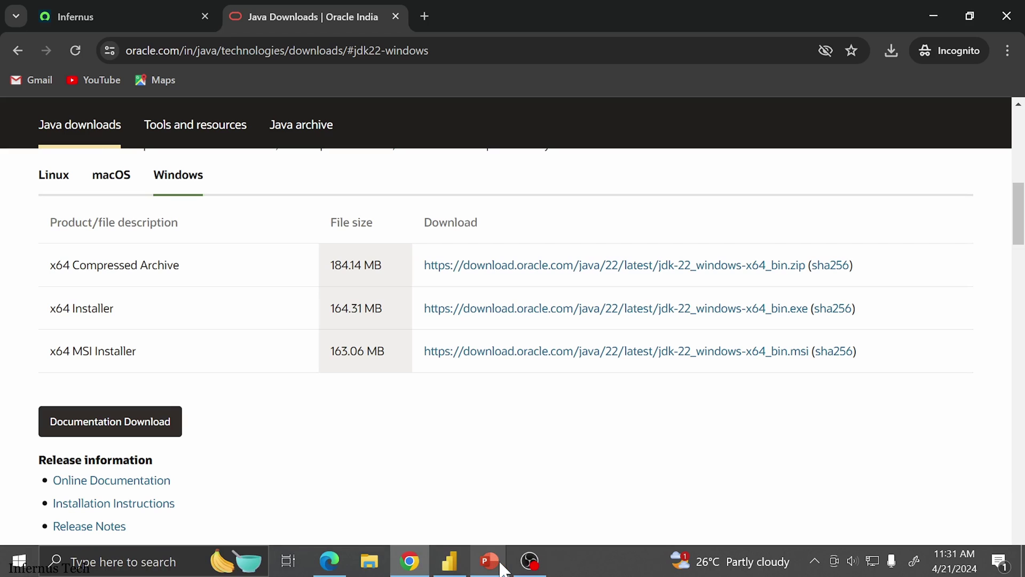
pyautogui.moveTo(501, 567)
pyautogui.click(530, 521)
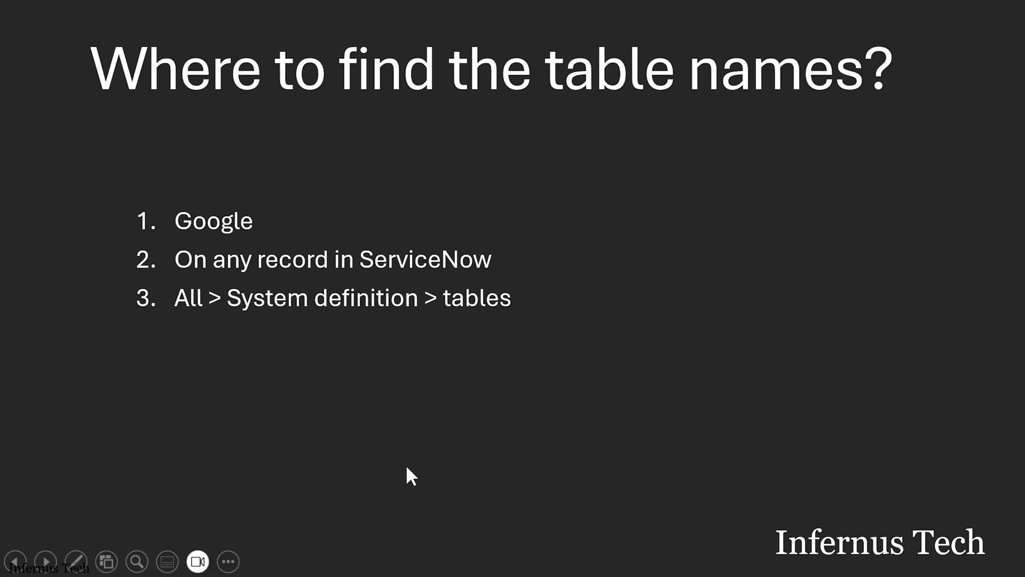
pyautogui.click(15, 560)
pyautogui.click(76, 560)
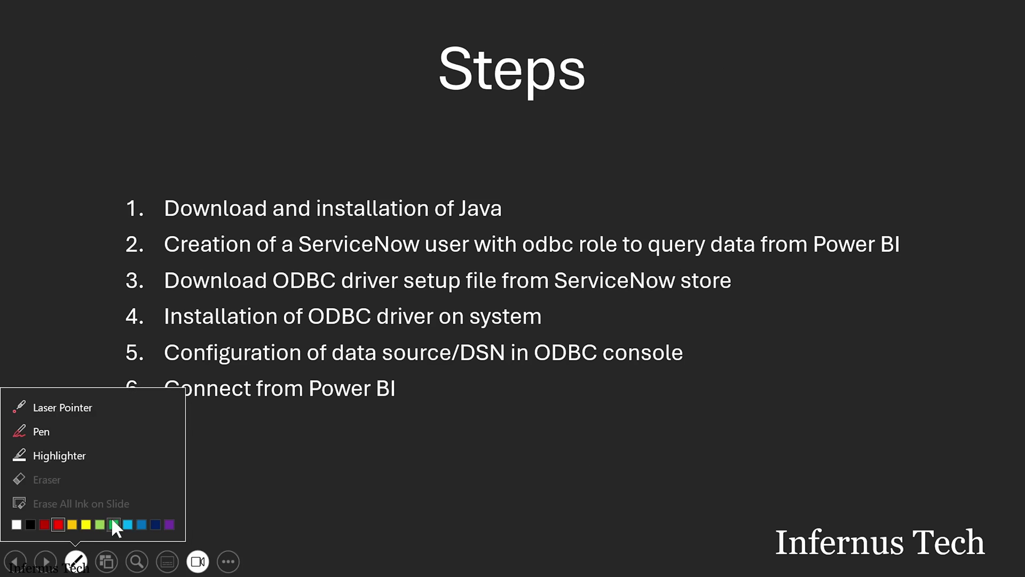
pyautogui.click(86, 525)
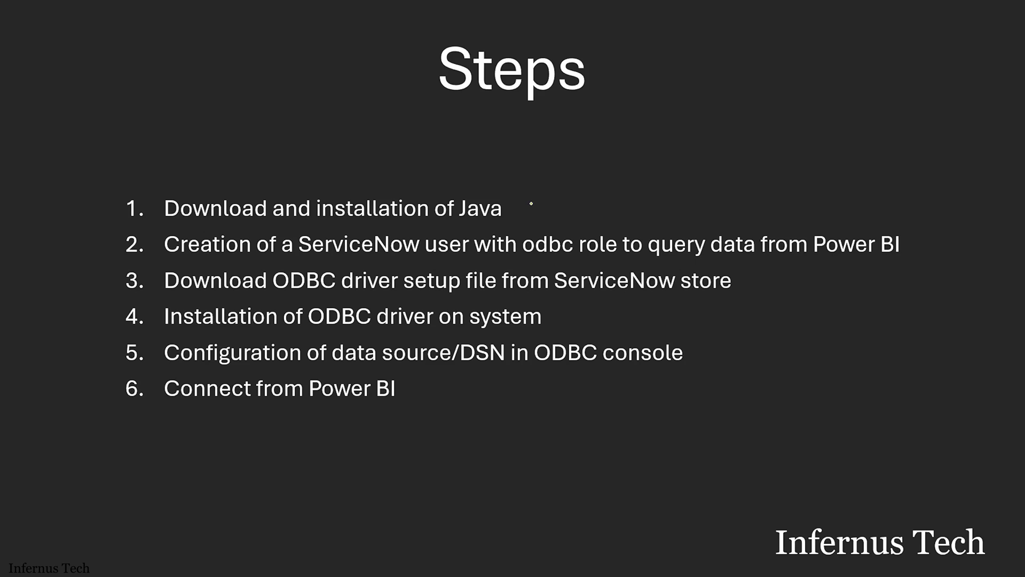
pyautogui.moveTo(528, 207); pyautogui.dragTo(591, 192)
pyautogui.hotkey('alt', 'Tab')
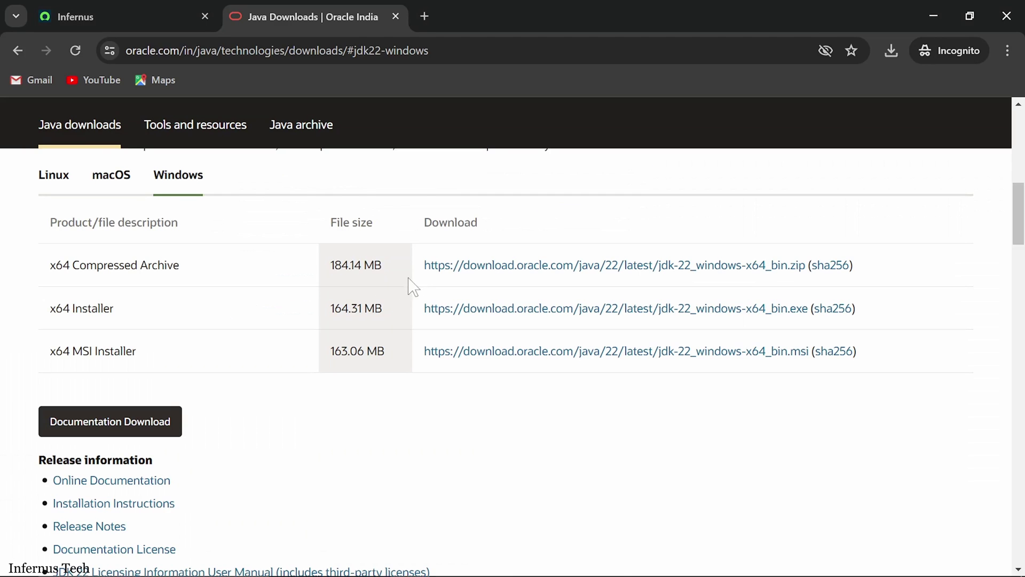
# Step: Open ServiceNow's Organization > Users list, showing 627 user records, in a new tab
pyautogui.click(72, 21)
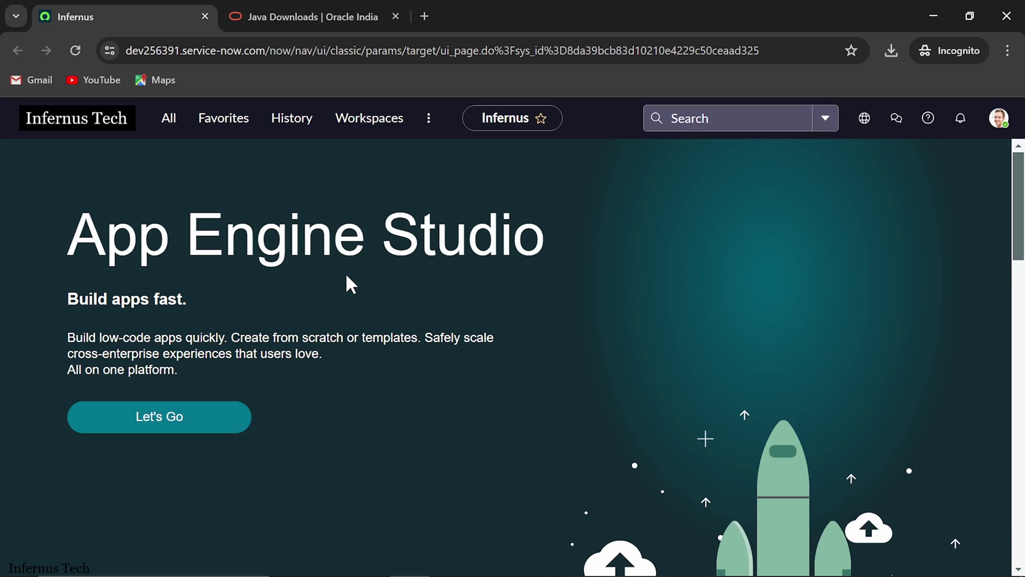
pyautogui.click(169, 120)
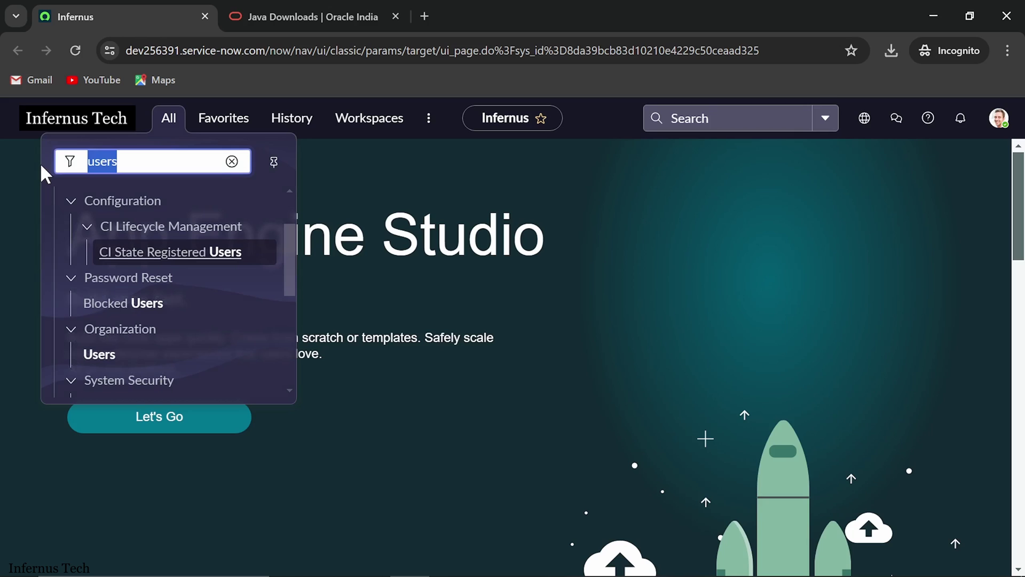
pyautogui.write('users')
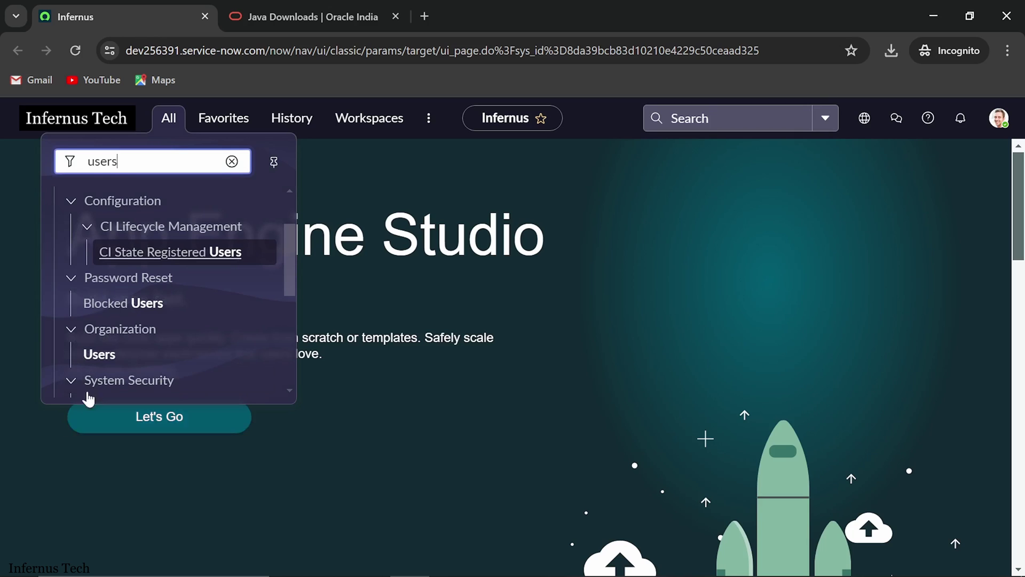
pyautogui.middleClick(102, 360)
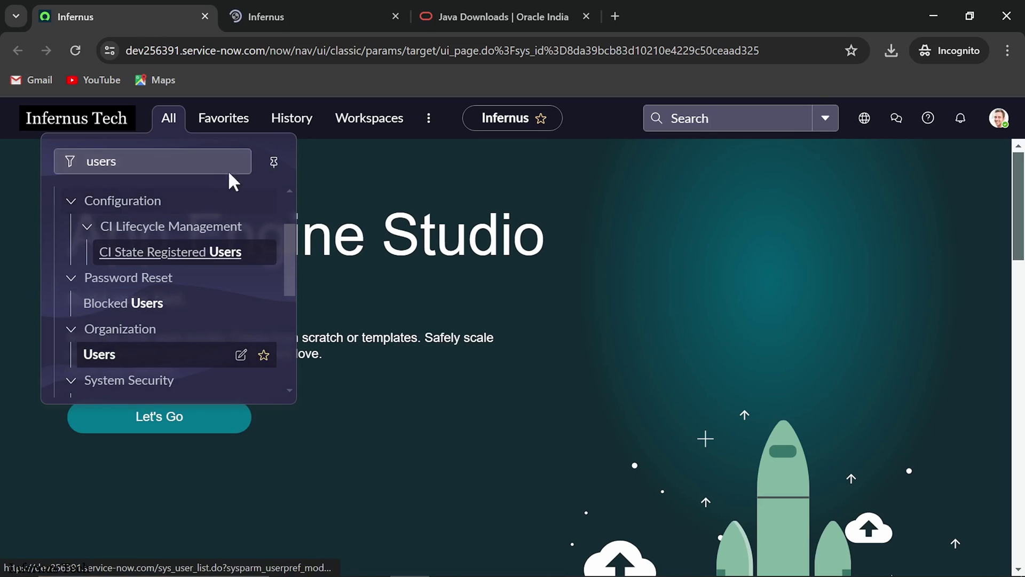
pyautogui.click(294, 17)
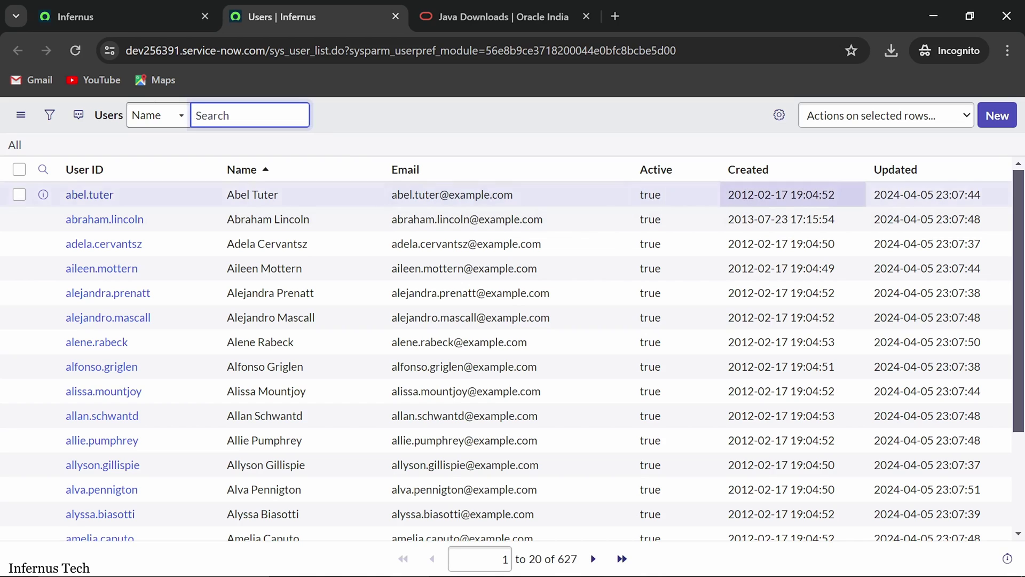
# Step: Create a new user with User ID 'odbctest' and first name 'odbc', and save the record
pyautogui.click(1008, 123)
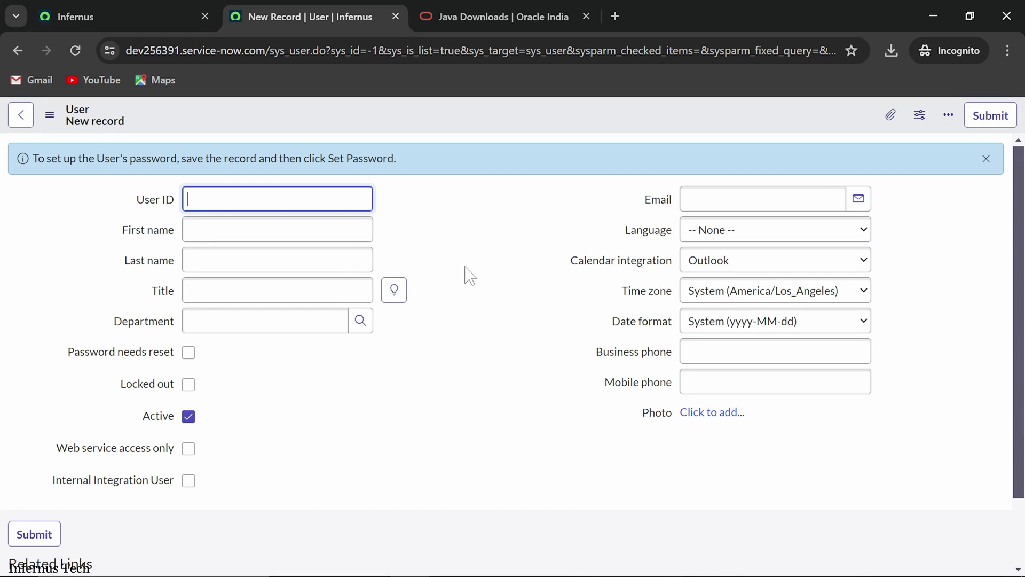
pyautogui.scroll(-2, 465, 275)
pyautogui.scroll(2, 465, 275)
pyautogui.write('odbctest')
pyautogui.click(260, 234)
pyautogui.write('odbc')
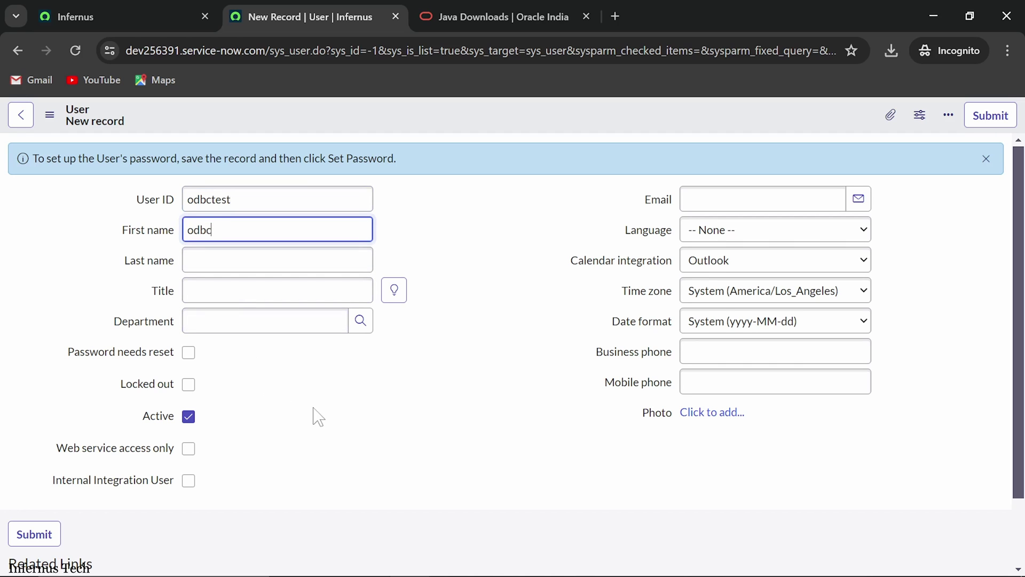
pyautogui.scroll(-2, 350, 400)
pyautogui.scroll(2, 350, 400)
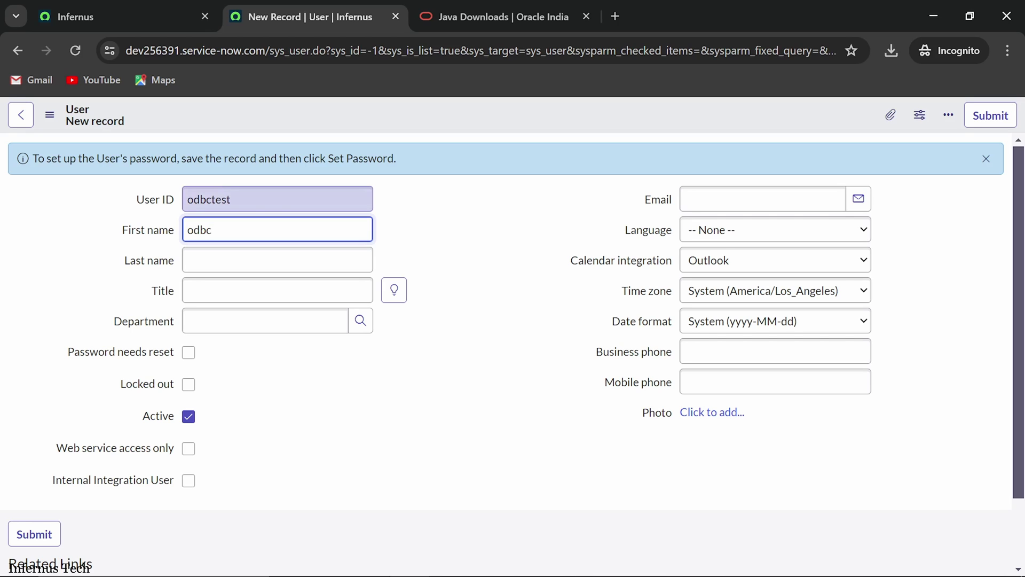
pyautogui.click(454, 206)
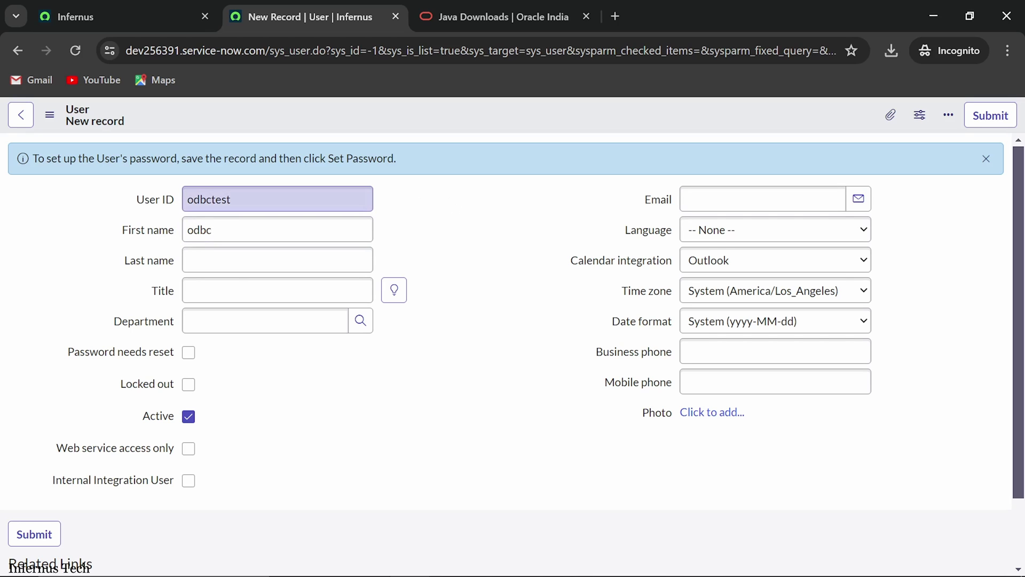
pyautogui.scroll(-2, 345, 353)
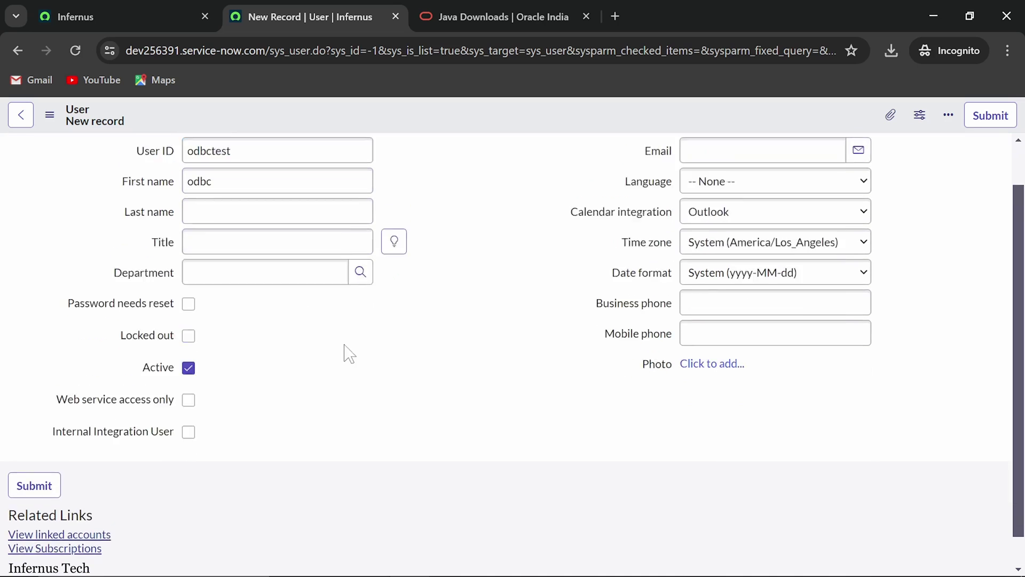
pyautogui.scroll(2, 345, 352)
pyautogui.rightClick(386, 117)
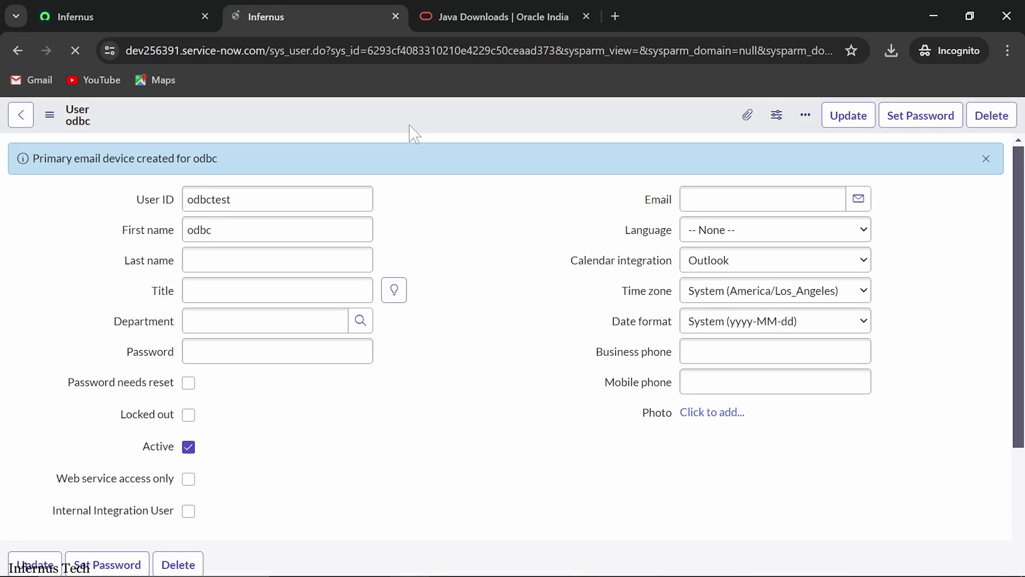
# Step: Generate a random password for the odbc user, copy it, and save it to the account
pyautogui.scroll(-5, 412, 167)
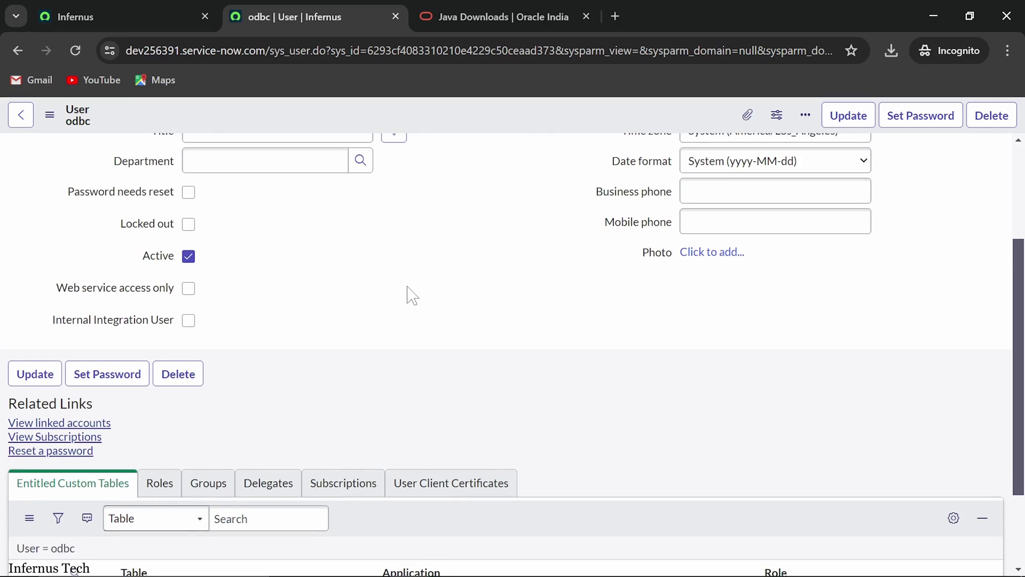
pyautogui.click(106, 302)
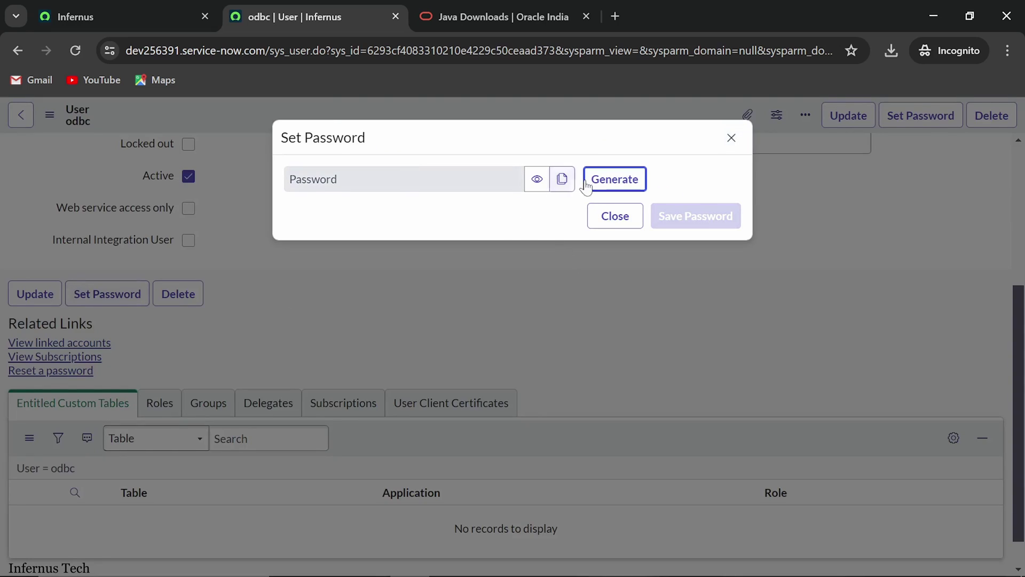
pyautogui.click(596, 184)
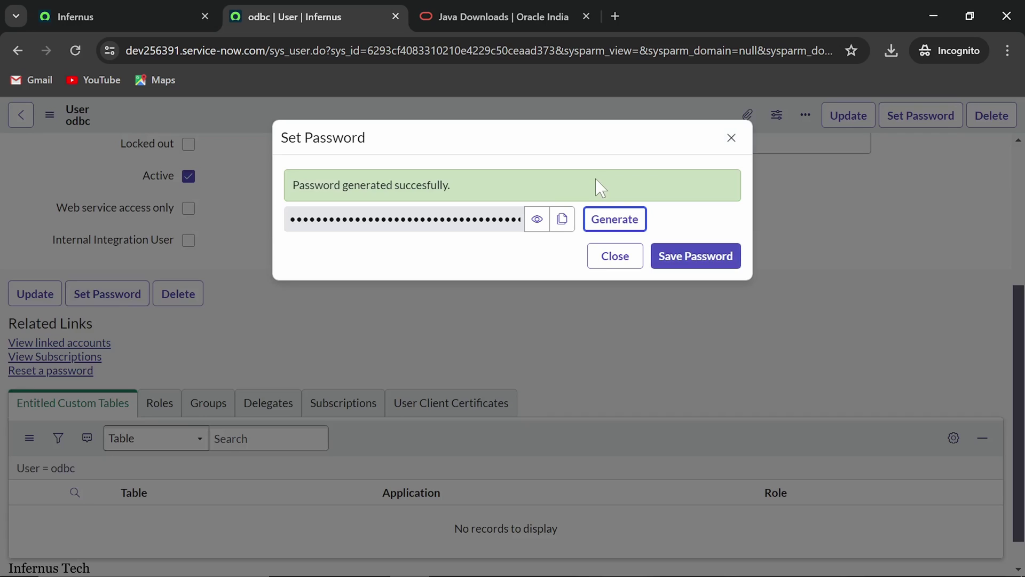
pyautogui.click(564, 222)
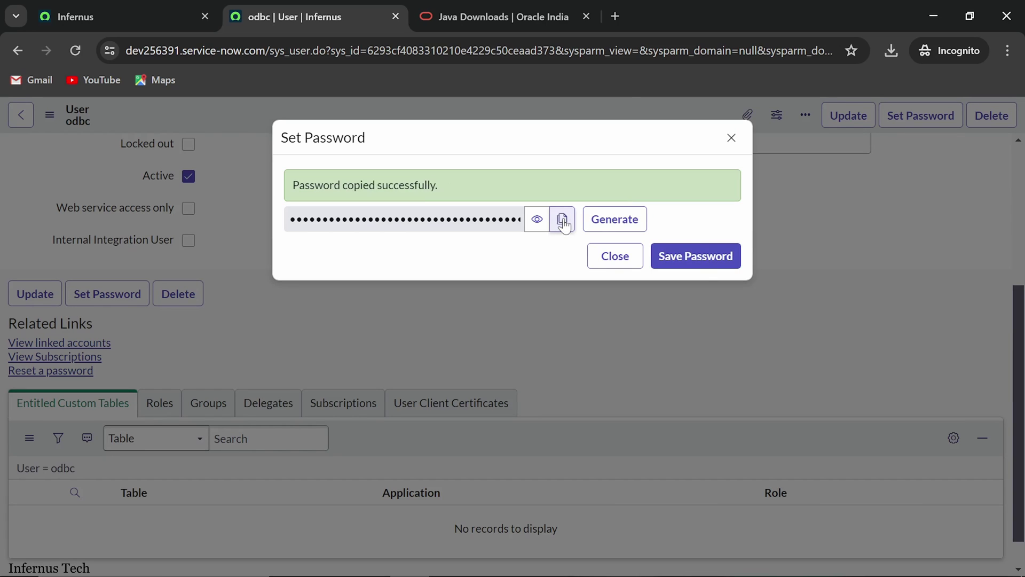
pyautogui.click(708, 269)
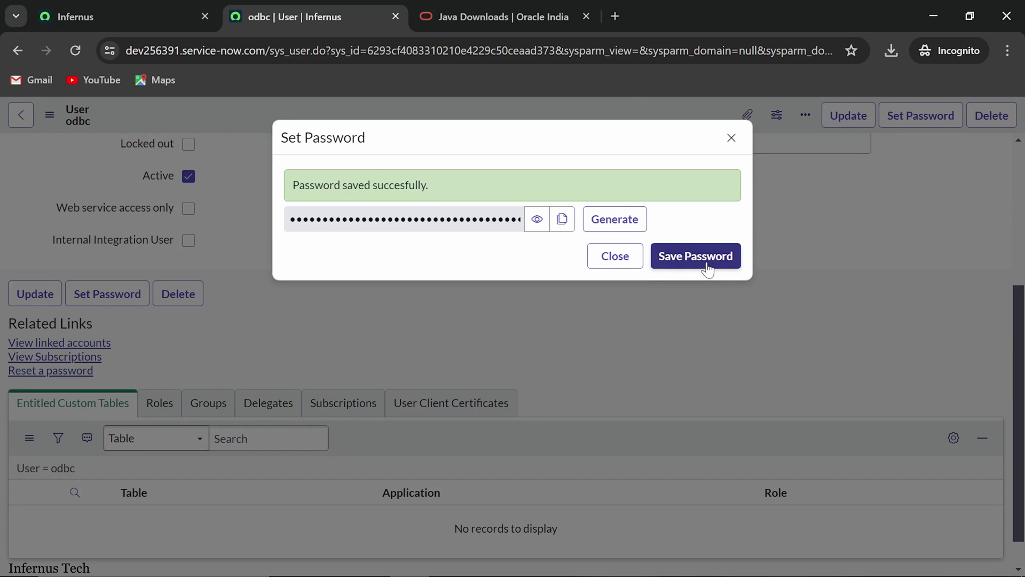
pyautogui.click(731, 138)
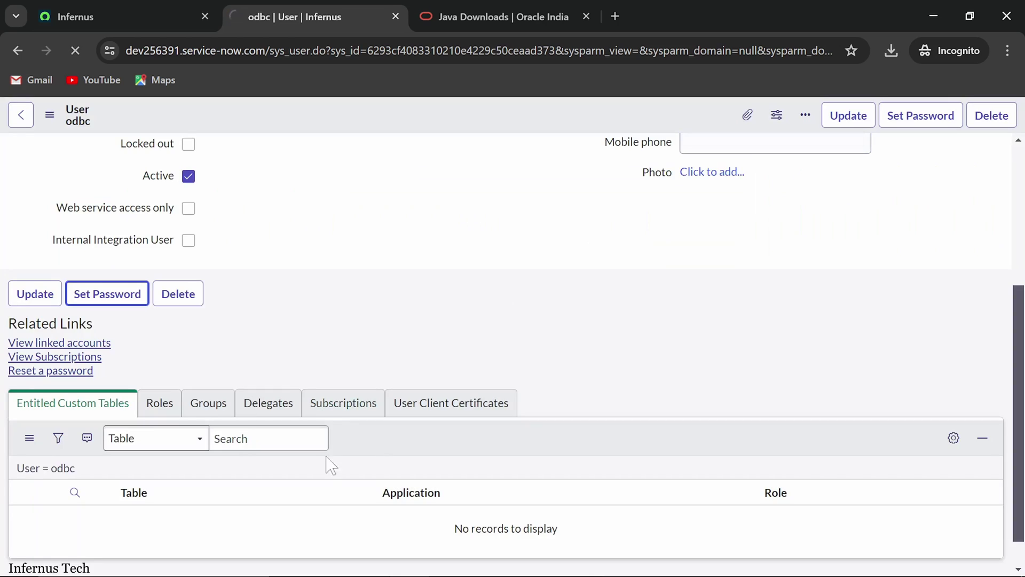
pyautogui.click(117, 569)
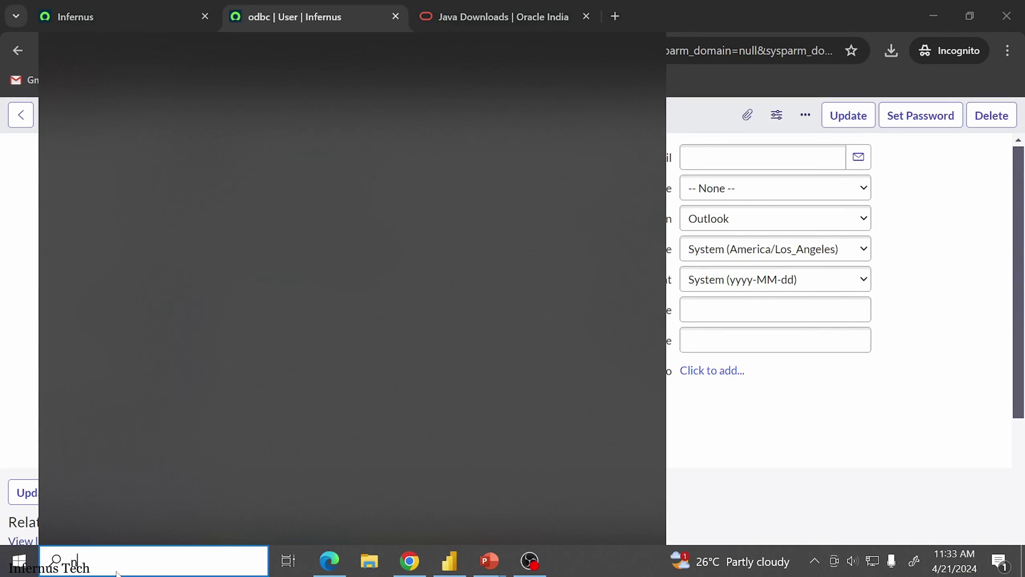
# Step: Paste the copied password into Notepad, then minimize Notepad
pyautogui.write('note')
pyautogui.click(102, 118)
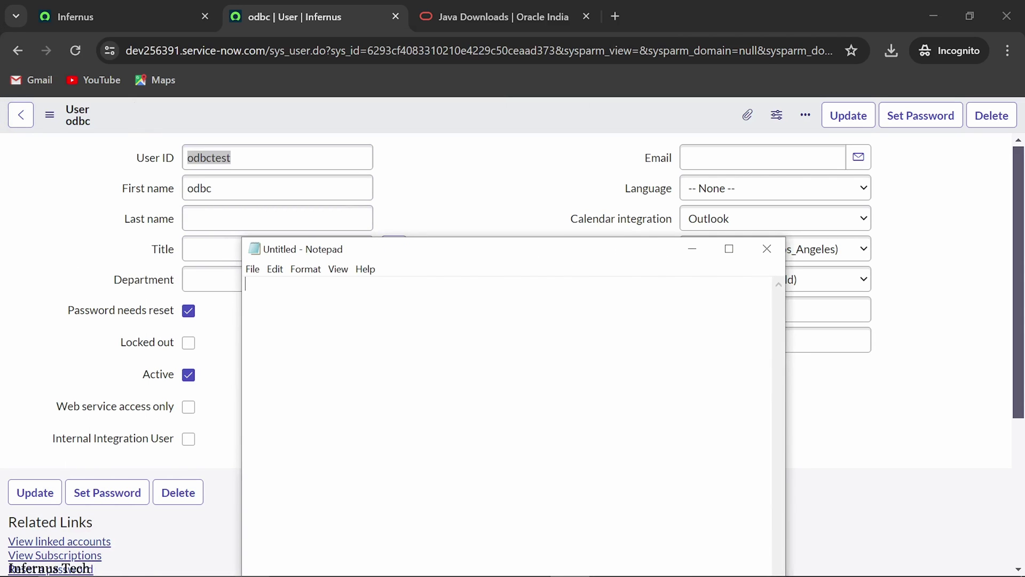
pyautogui.hotkey('ctrl', 'v')
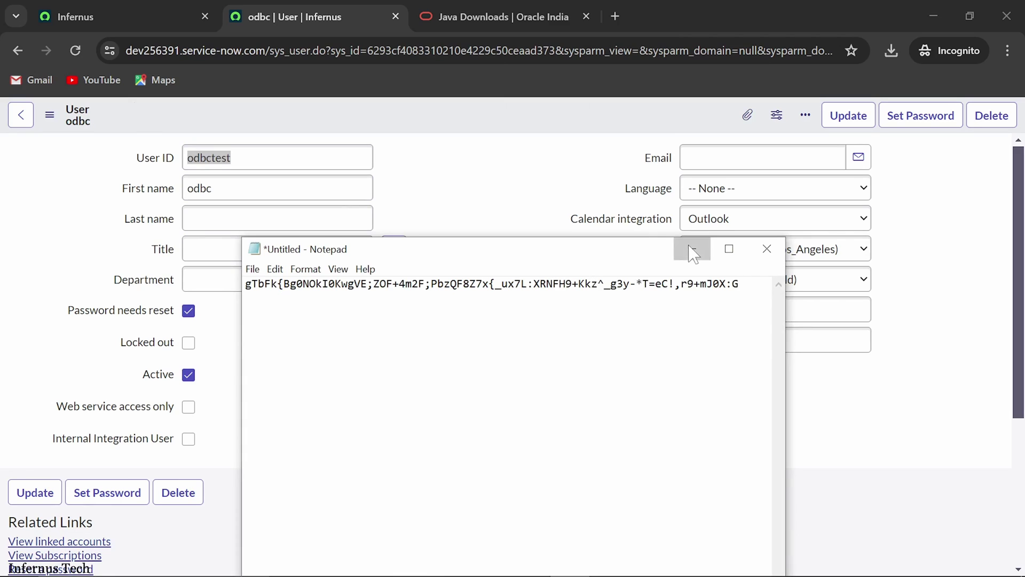
pyautogui.click(693, 251)
pyautogui.scroll(-2, 467, 318)
pyautogui.scroll(2, 439, 320)
pyautogui.scroll(-3, 378, 326)
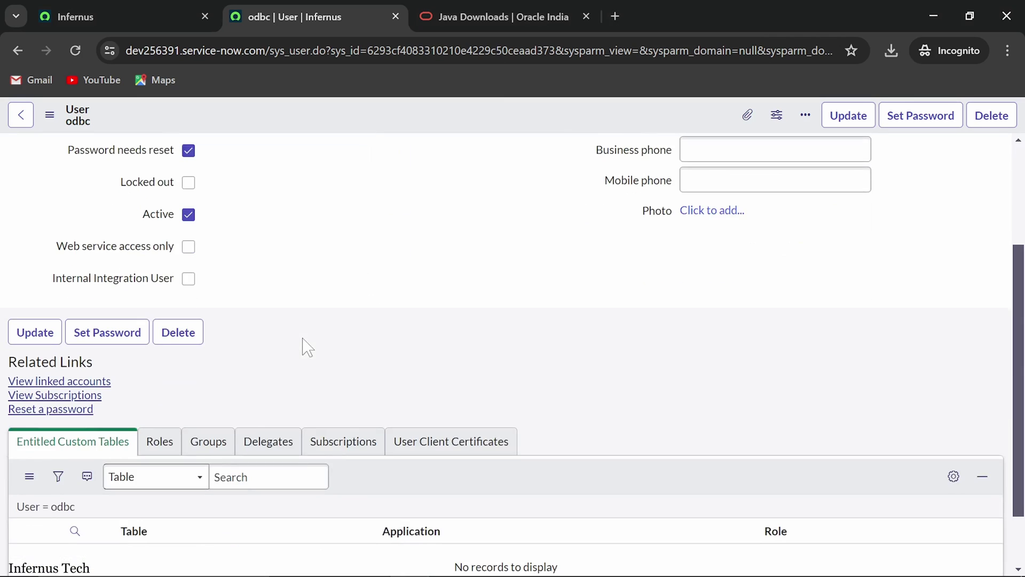
pyautogui.scroll(-2, 300, 357)
# Step: Open the Edit Members page for the odbc user's Roles related list
pyautogui.click(154, 373)
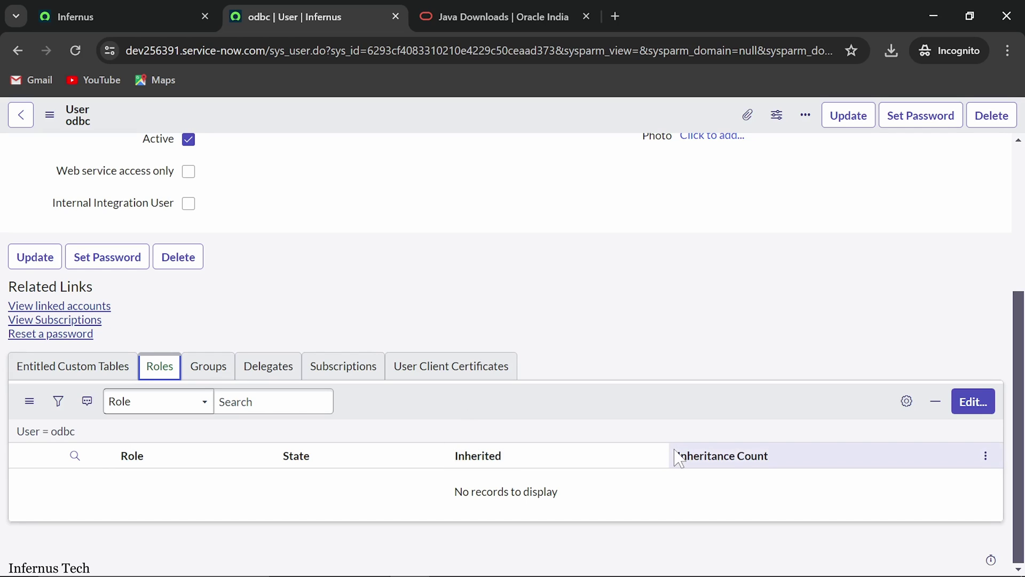
pyautogui.click(972, 406)
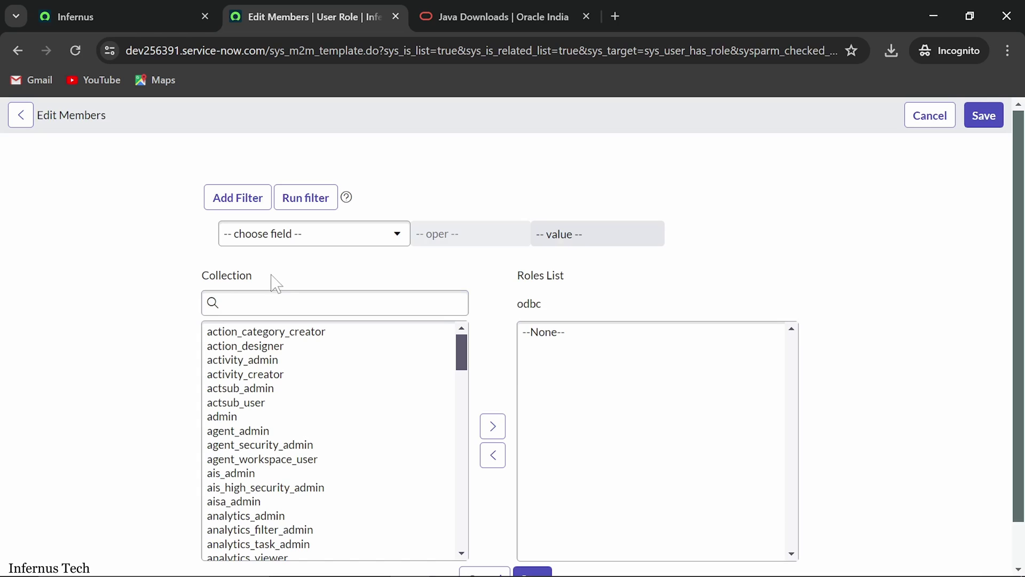
# Step: Add the odbc role to the odbctest user's role list and save it
pyautogui.click(275, 302)
pyautogui.write('od')
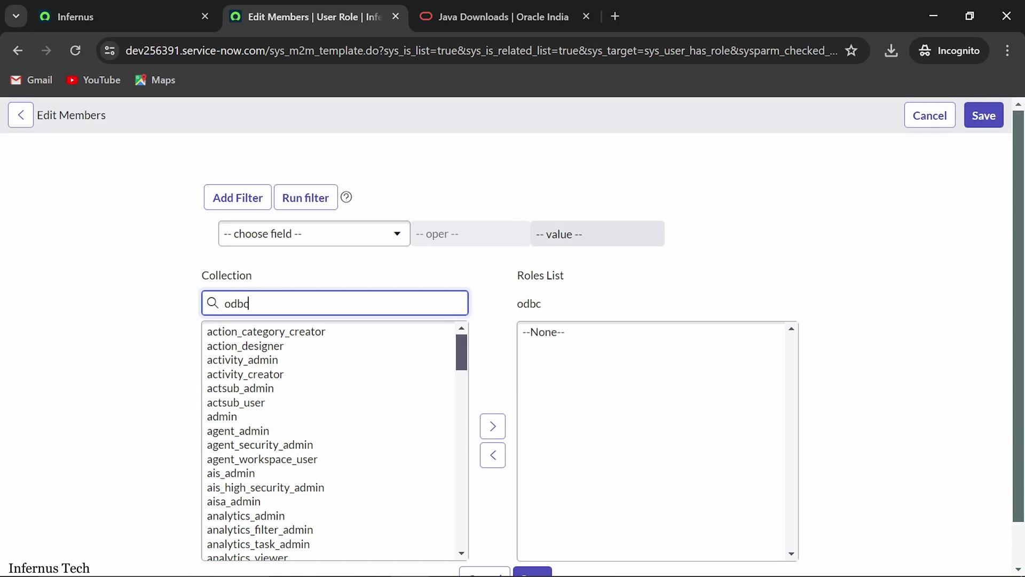
pyautogui.write('bc')
pyautogui.click(229, 336)
pyautogui.scroll(-1, 515, 385)
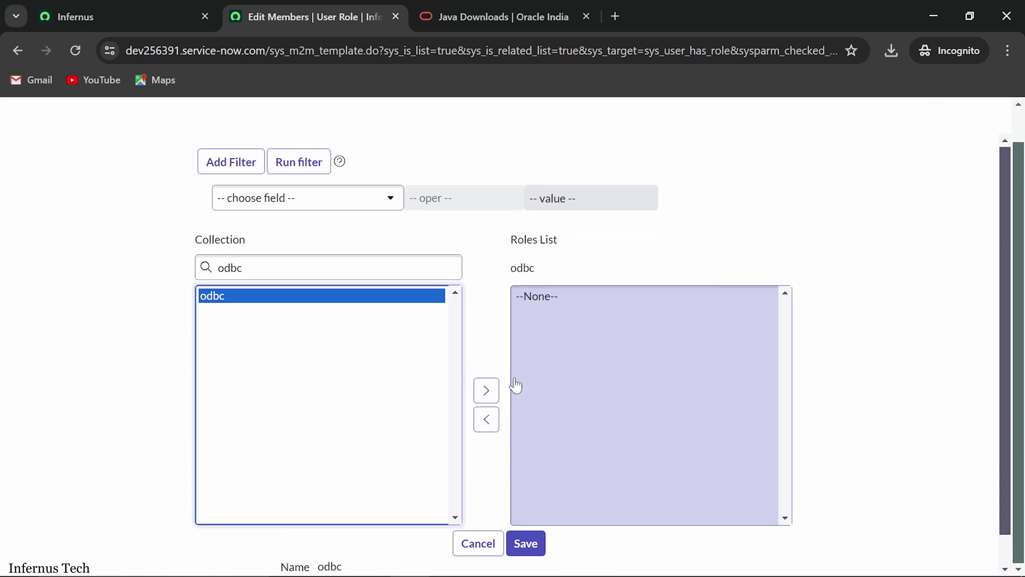
pyautogui.click(486, 393)
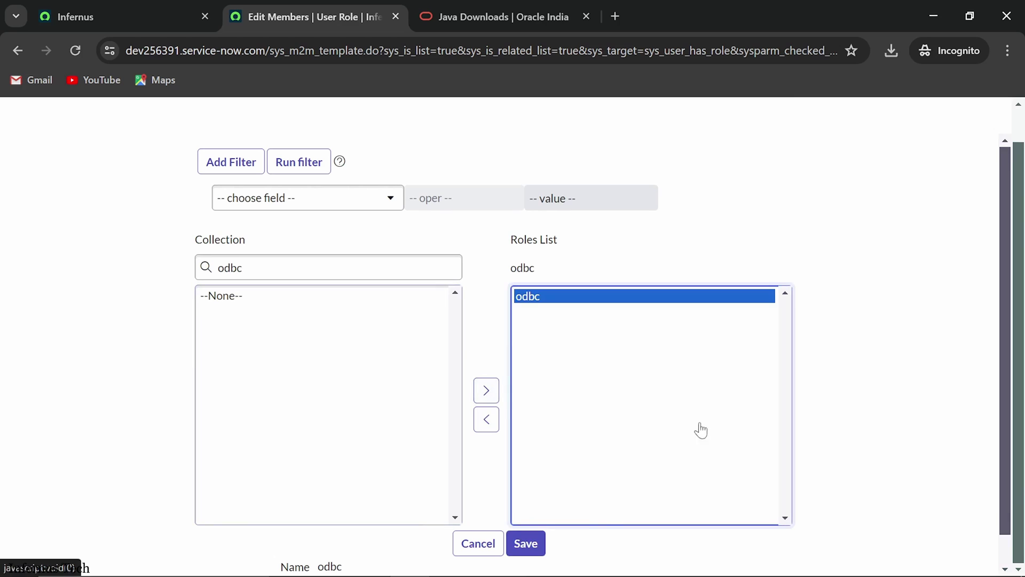
pyautogui.click(529, 544)
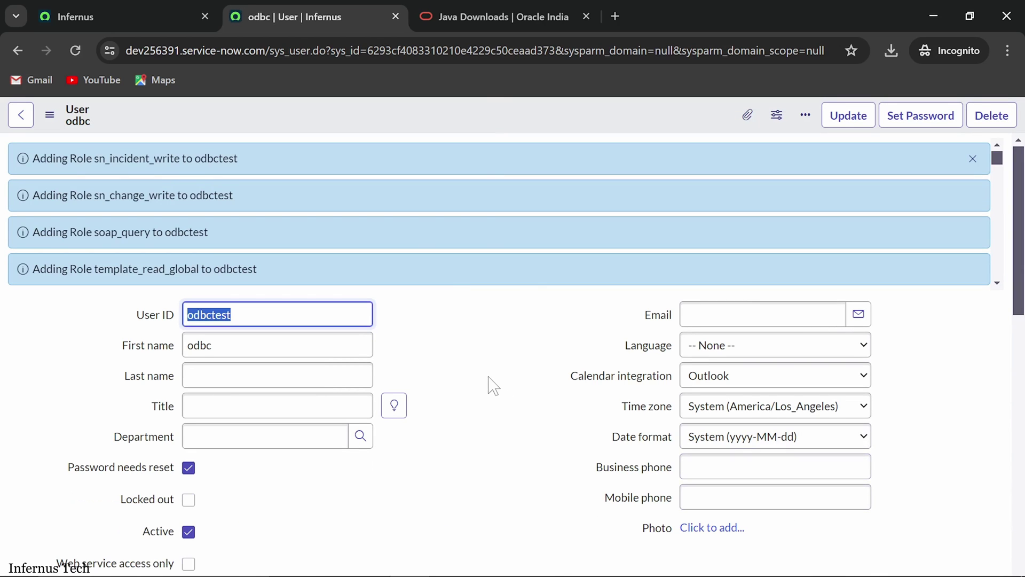
pyautogui.scroll(-10, 453, 287)
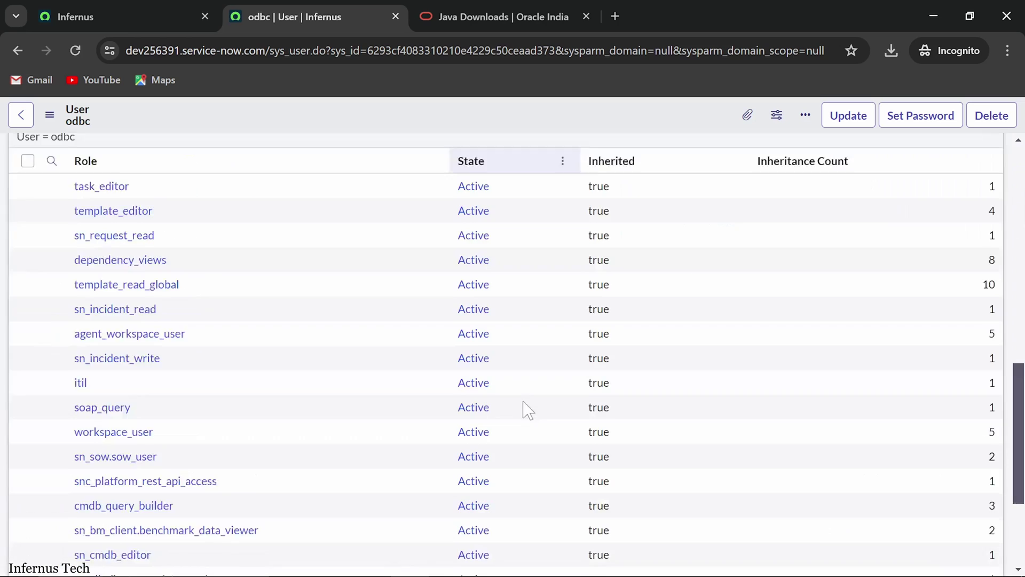
pyautogui.scroll(2, 524, 407)
pyautogui.scroll(-2, 187, 395)
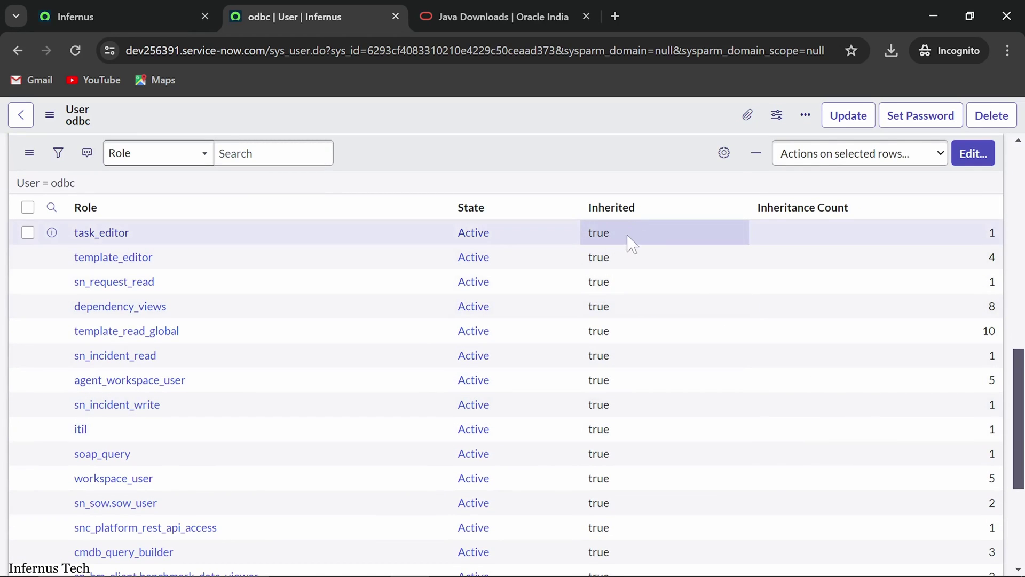
pyautogui.scroll(-2, 508, 344)
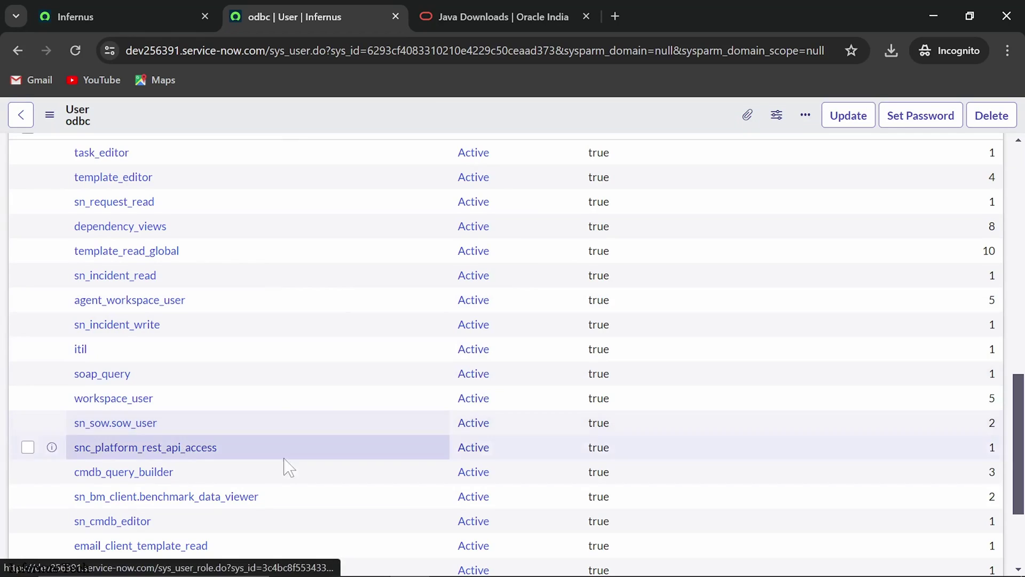
pyautogui.scroll(12, 332, 481)
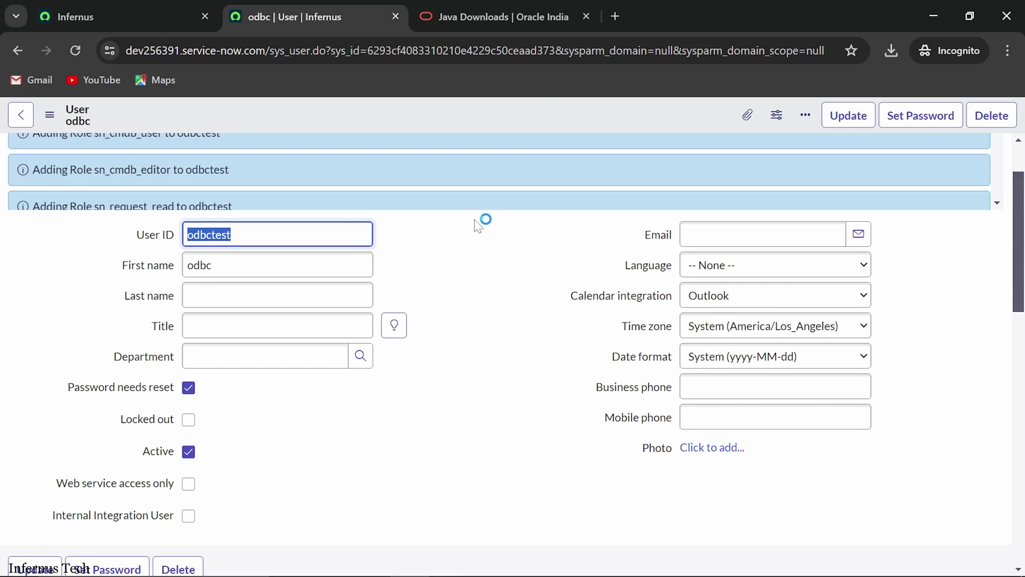
pyautogui.click(114, 11)
# Step: Copy the instance's base URL and open its login page in a private Edge window
pyautogui.click(264, 53)
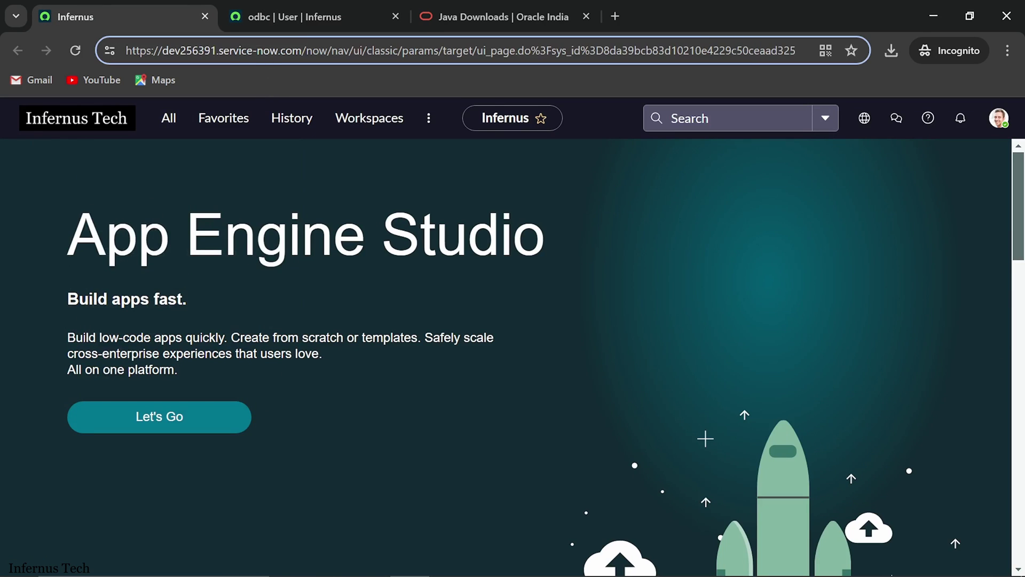
pyautogui.moveTo(303, 50); pyautogui.dragTo(4, 57)
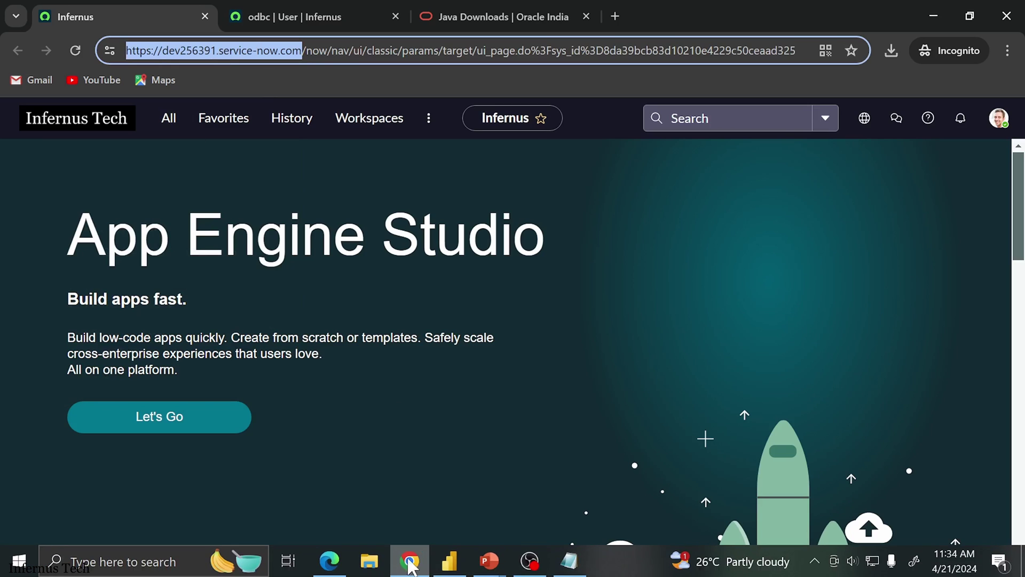
pyautogui.click(329, 560)
pyautogui.click(280, 11)
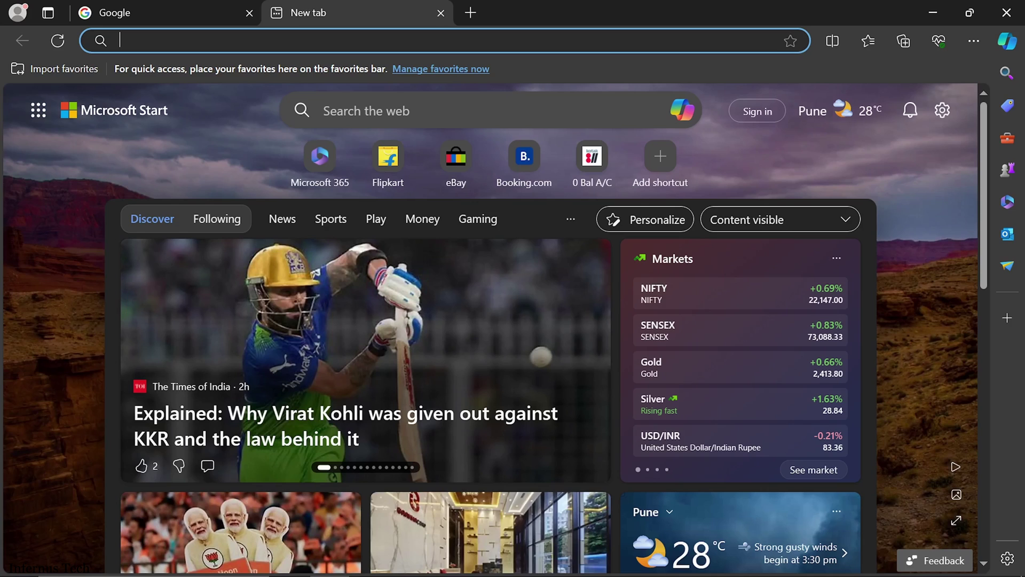
pyautogui.hotkey('ctrl', 'shift', 'n')
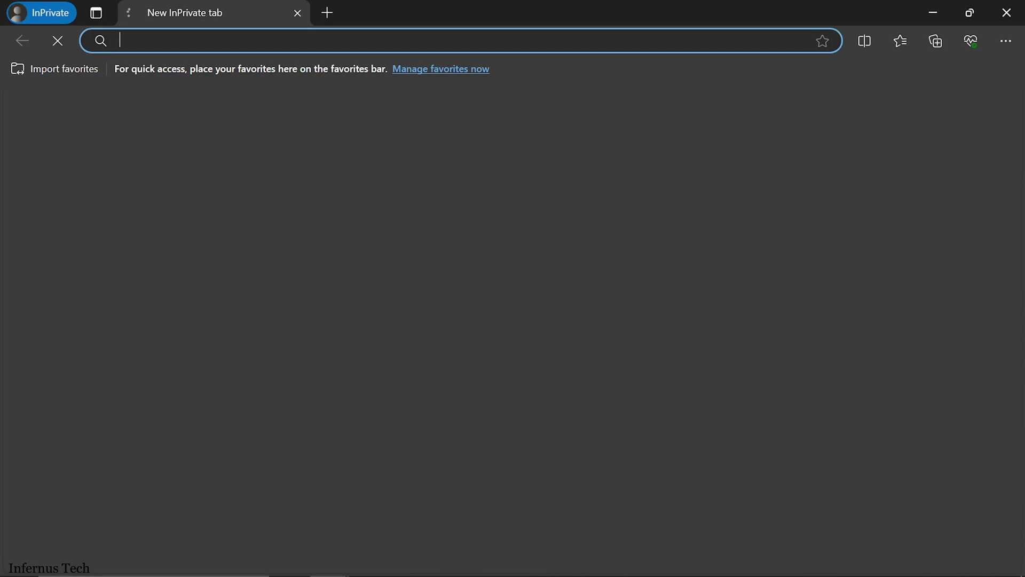
pyautogui.hotkey('ctrl', 'v')
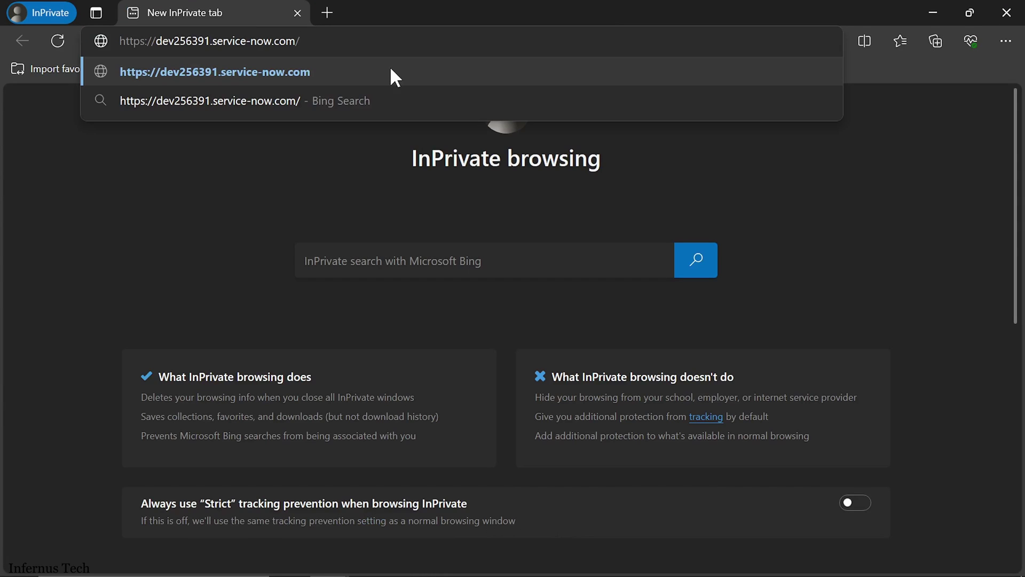
pyautogui.click(391, 72)
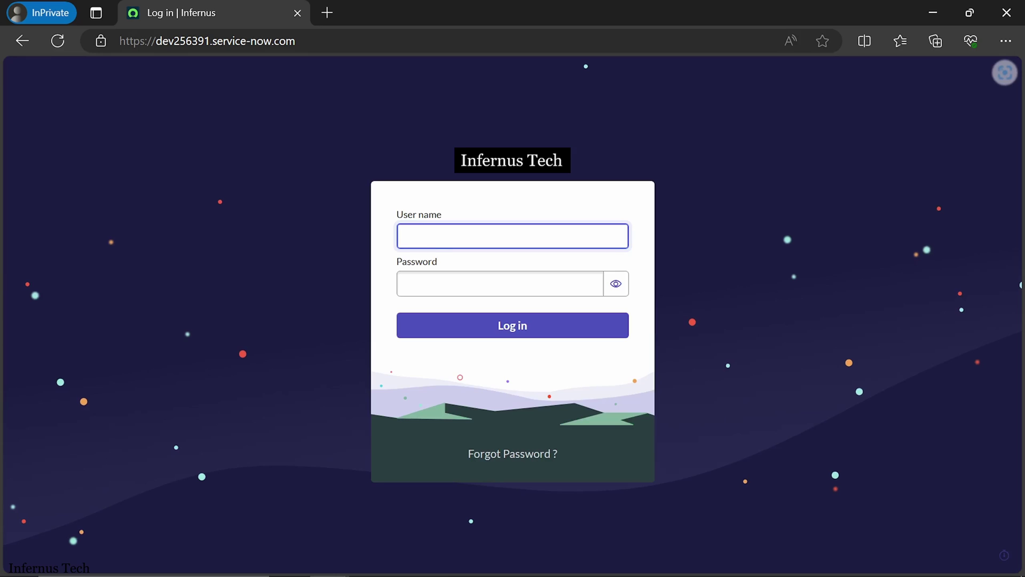
# Step: Log in as the new ODBC user, pasting its saved password from Notepad
pyautogui.write('odbctest')
pyautogui.press('Tab')
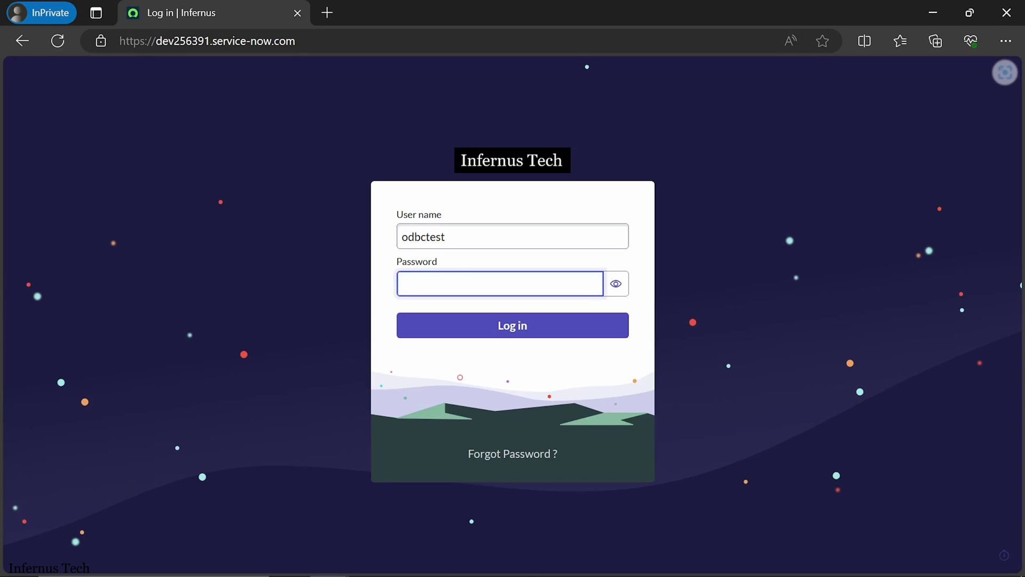
pyautogui.click(569, 560)
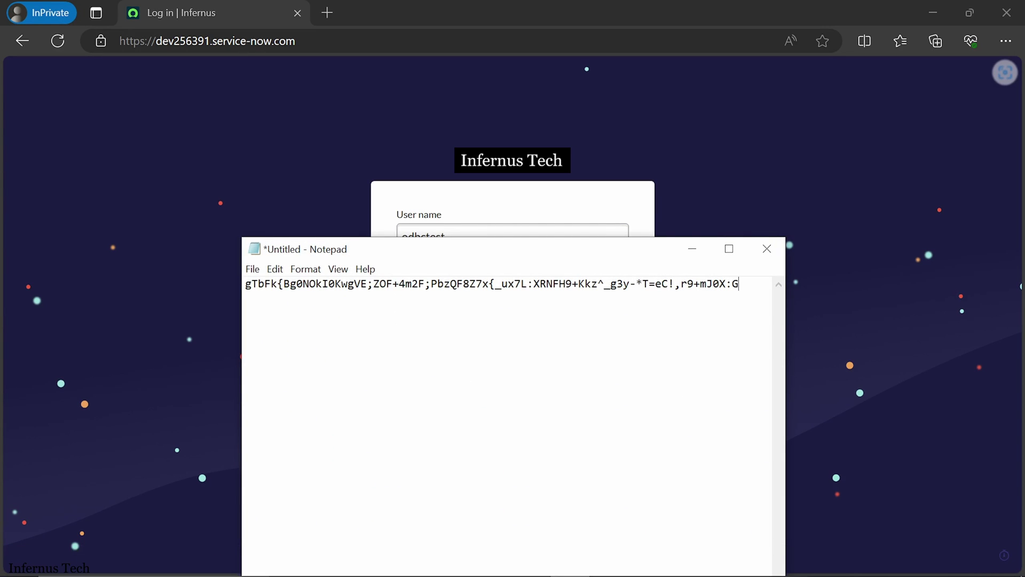
pyautogui.moveTo(739, 283); pyautogui.dragTo(181, 310)
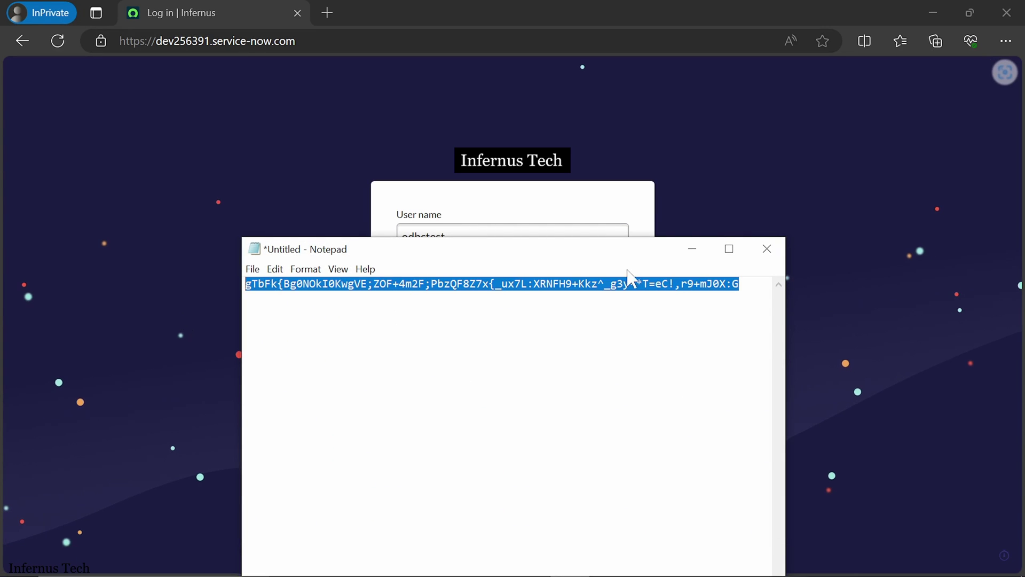
pyautogui.click(692, 249)
pyautogui.click(500, 284)
pyautogui.hotkey('ctrl', 'v')
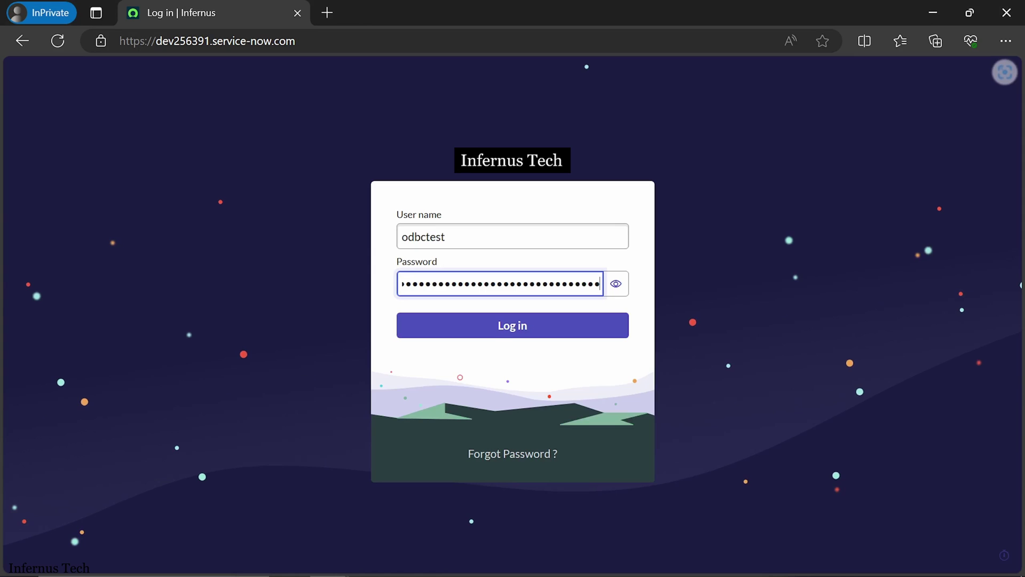
pyautogui.click(498, 332)
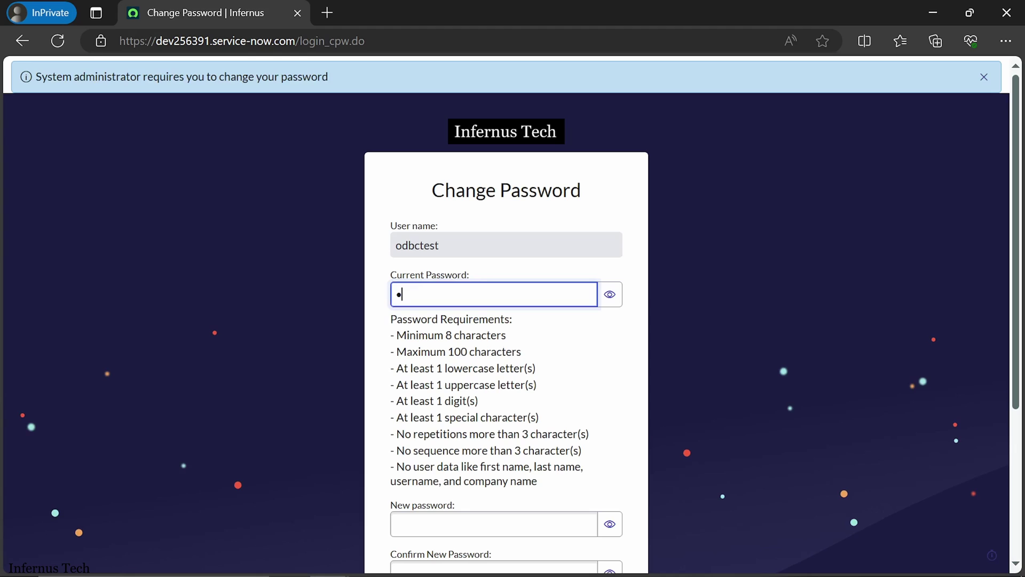
# Step: Paste the original password into the Current password field and reveal it
pyautogui.write('•••')
pyautogui.press('BackSpace')
pyautogui.hotkey('ctrl', 'a')
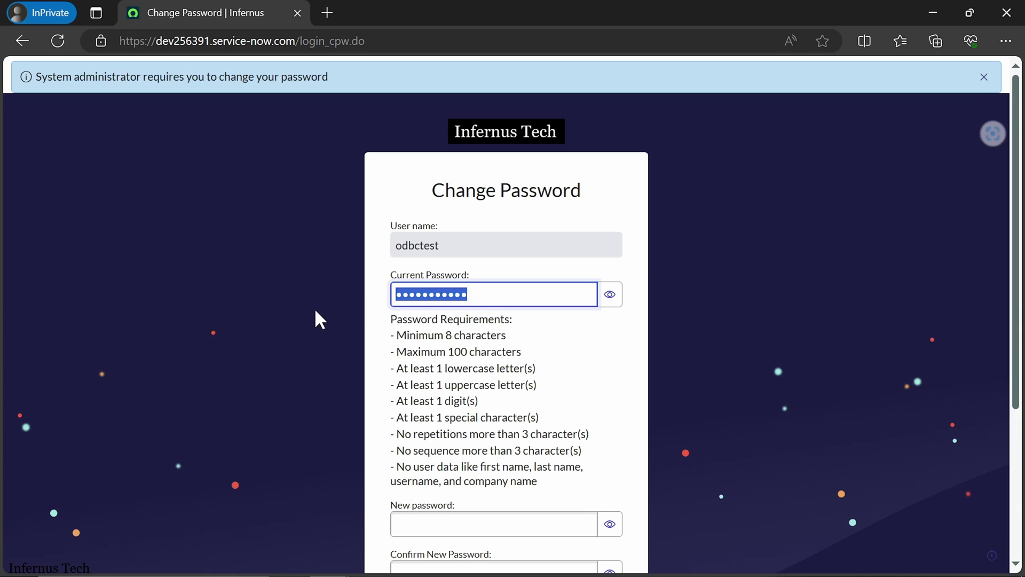
pyautogui.hotkey('ctrl', 'v')
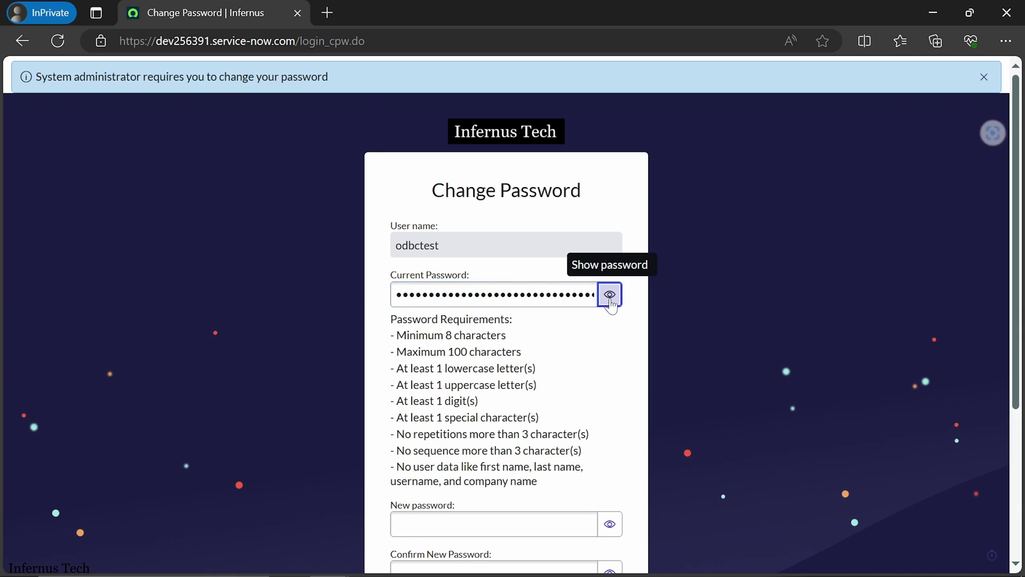
pyautogui.click(611, 302)
# Step: Enter and confirm a new password, then submit the change
pyautogui.scroll(-3, 561, 403)
pyautogui.click(555, 369)
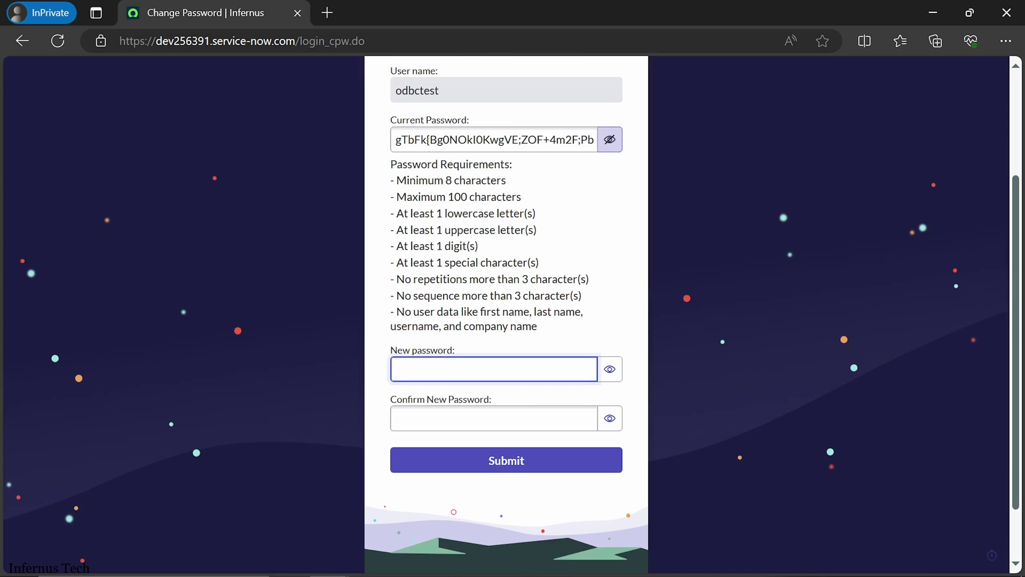
pyautogui.write('•••••••••••')
pyautogui.press('Tab')
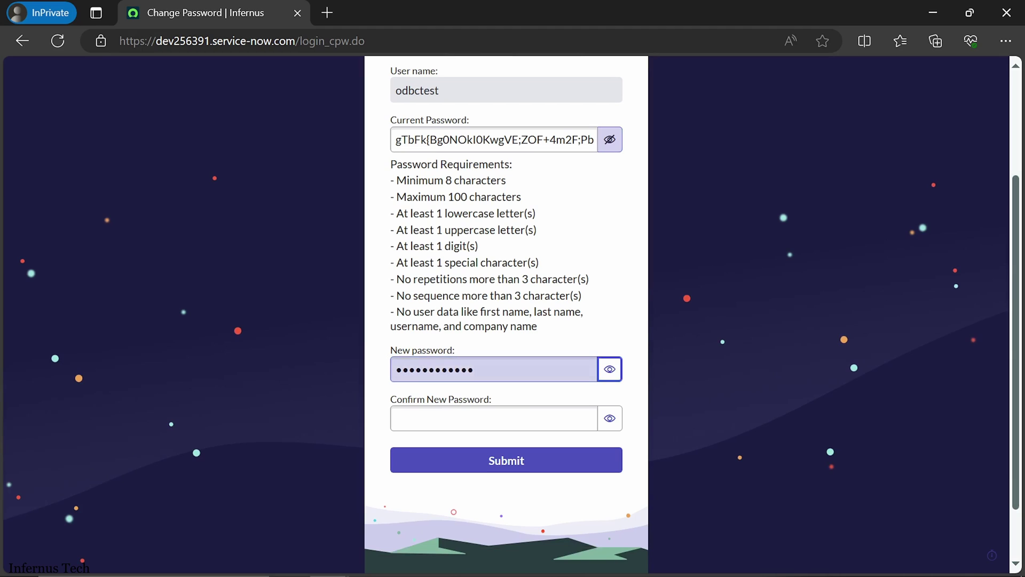
pyautogui.press('Tab')
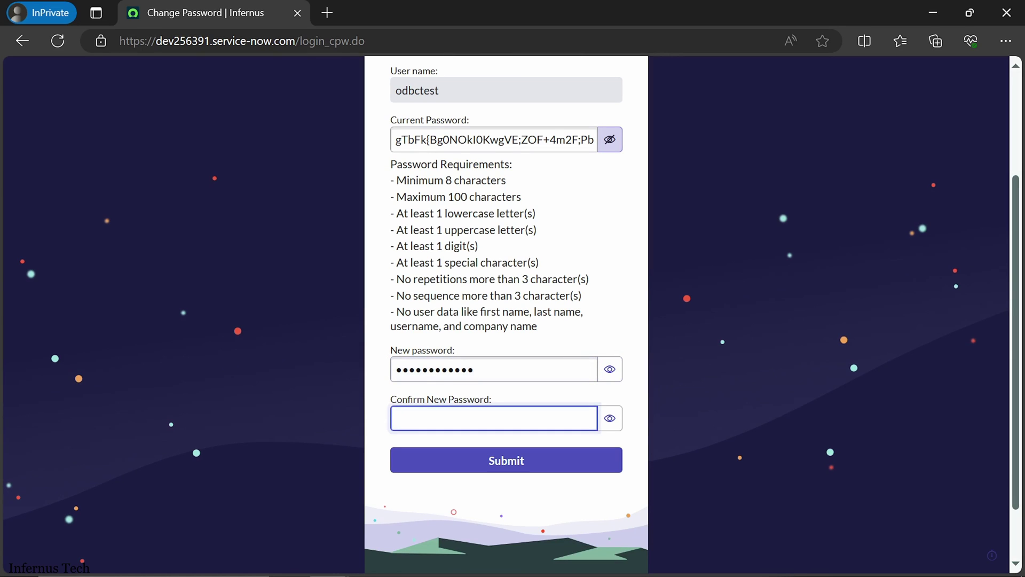
pyautogui.write('••••')
pyautogui.click(501, 454)
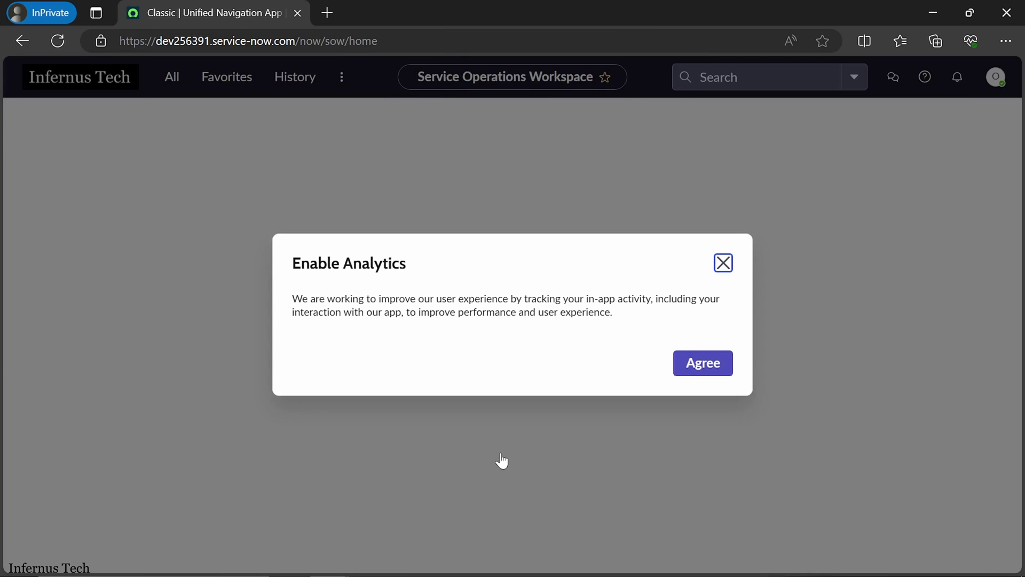
# Step: Dismiss the Enable Analytics prompt, check the signed-in user, and minimize the browser
pyautogui.click(722, 263)
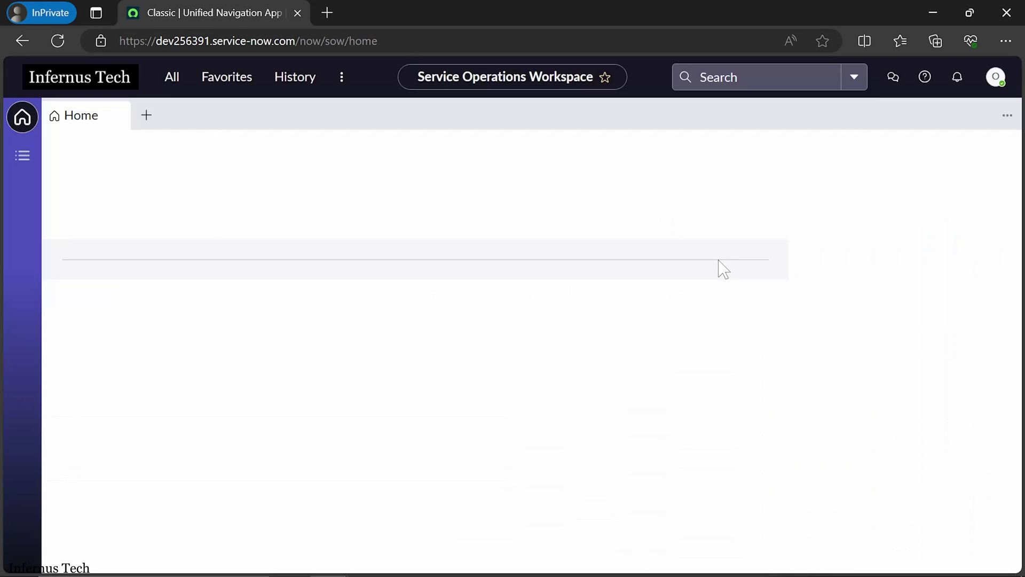
pyautogui.click(994, 76)
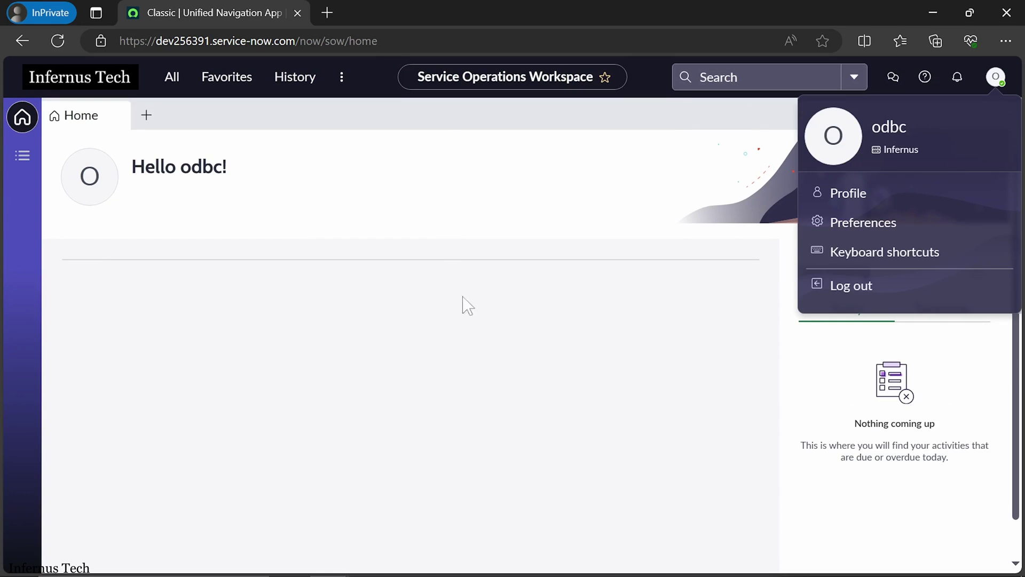
pyautogui.click(935, 12)
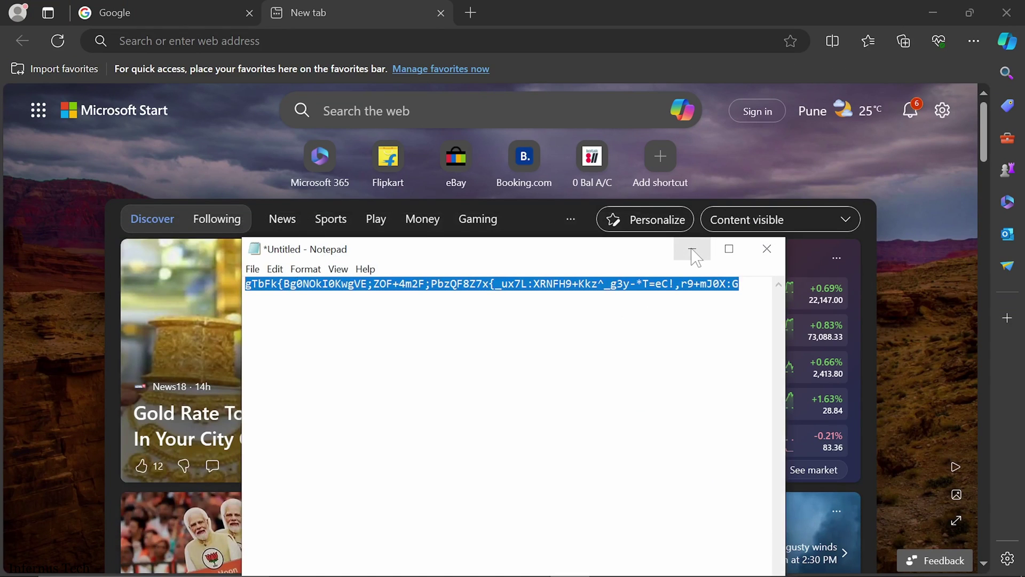
# Step: On the Steps slide, underline 'odbc role' and check off step 2, then switch toward Chrome
pyautogui.hotkey('alt', 'Tab')
pyautogui.hotkey('alt', 'Tab')
pyautogui.hotkey('alt', 'Tab')
pyautogui.hotkey('alt', 'Tab')
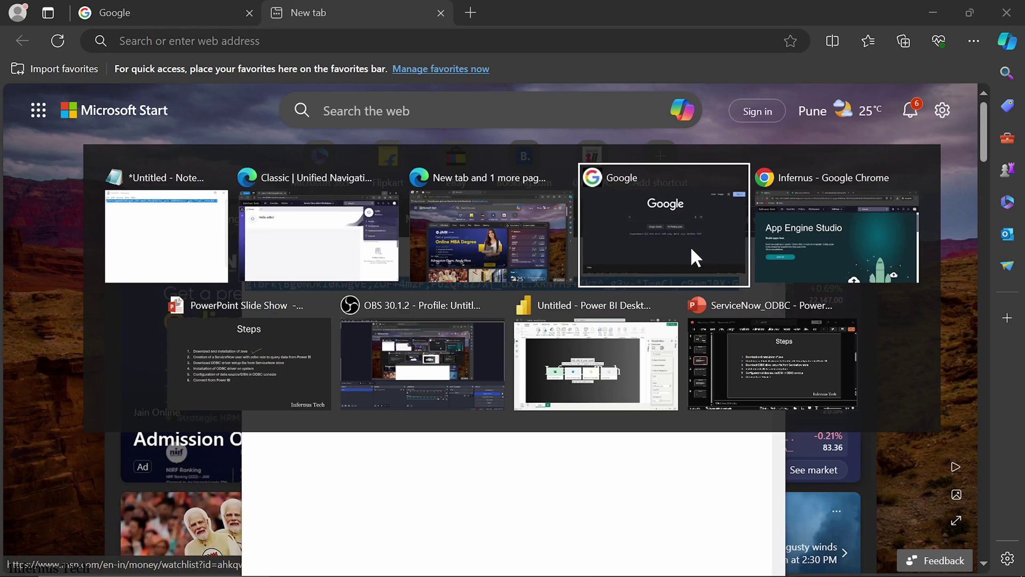
pyautogui.hotkey('alt', 'Tab')
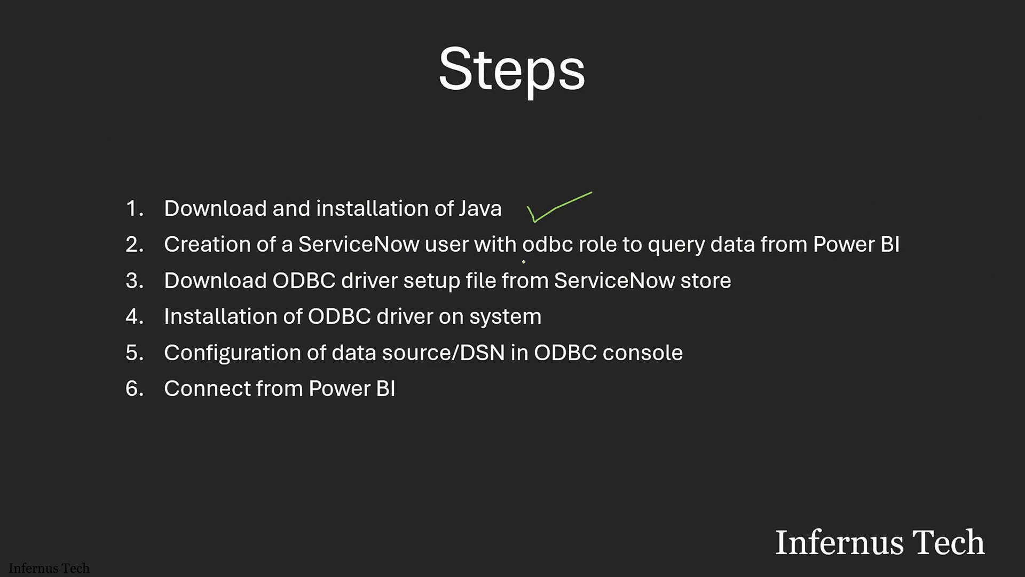
pyautogui.moveTo(546, 258); pyautogui.dragTo(614, 261)
pyautogui.moveTo(922, 252); pyautogui.dragTo(1014, 188)
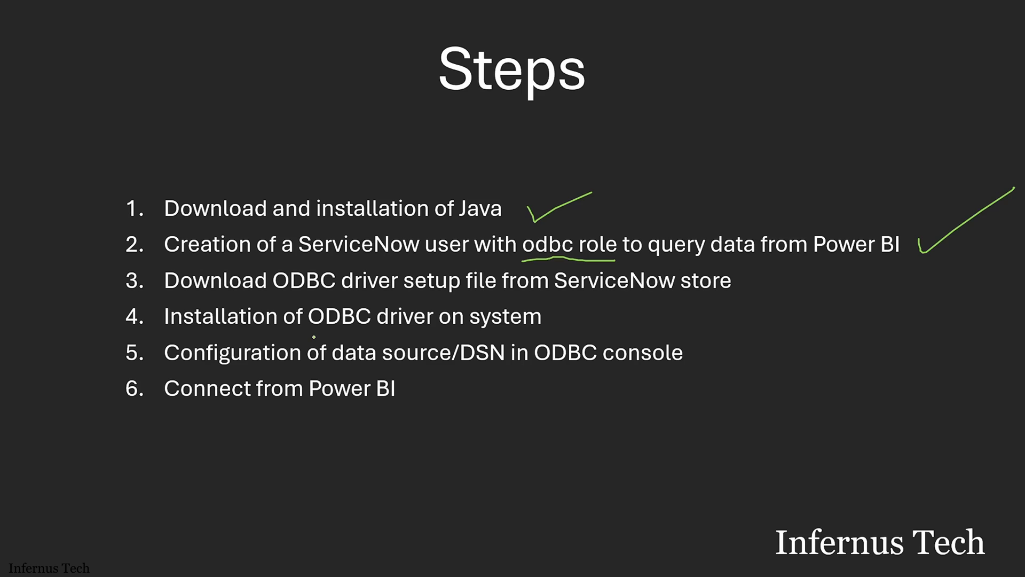
pyautogui.hotkey('alt', 'Tab')
pyautogui.press('Tab')
pyautogui.press('Tab')
pyautogui.press('Tab')
pyautogui.press('Tab')
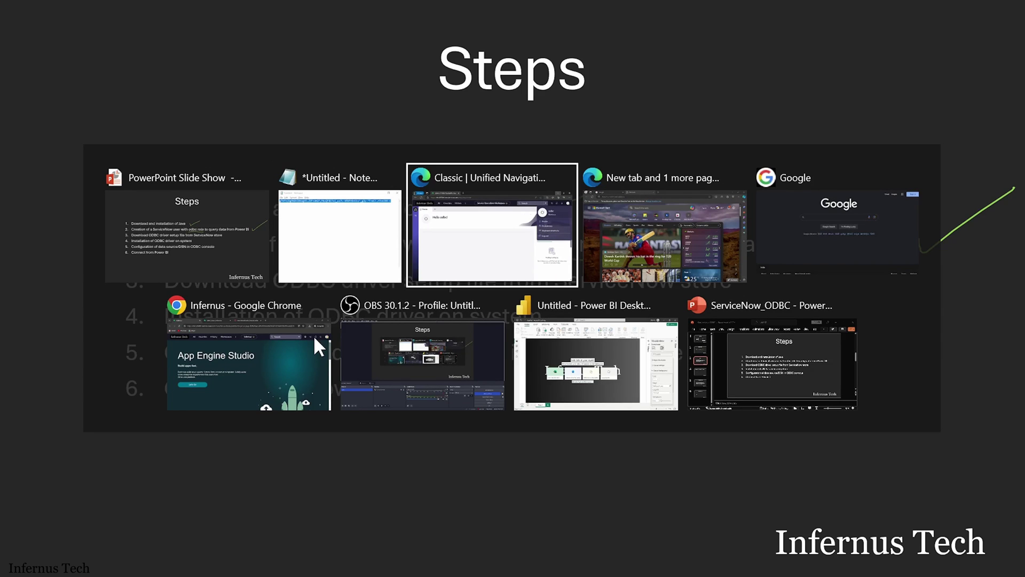
# Step: Google 'servicenow odbc driver' in a new Incognito tab
pyautogui.hotkey('alt', 'Tab')
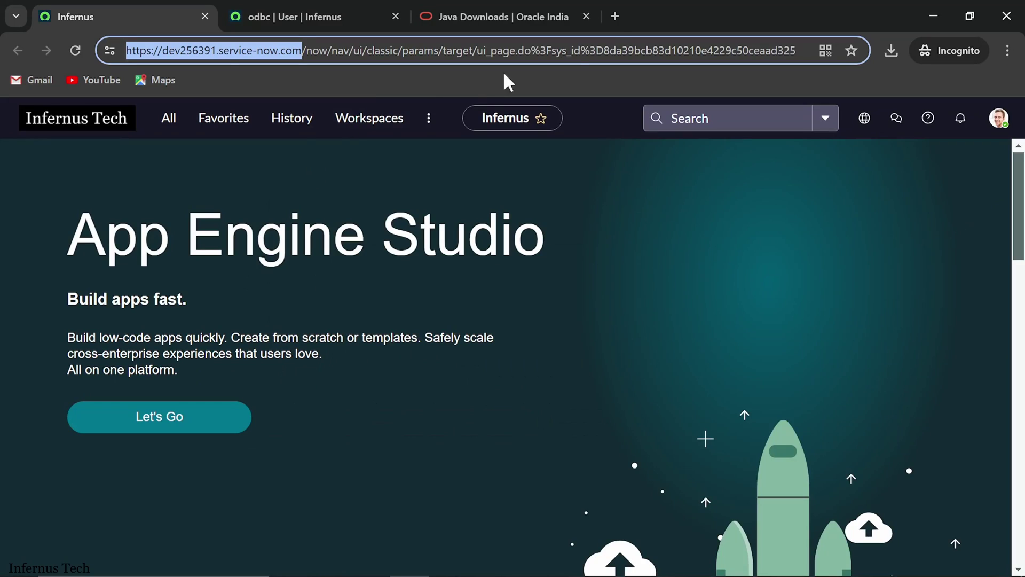
pyautogui.click(614, 16)
pyautogui.write('serv')
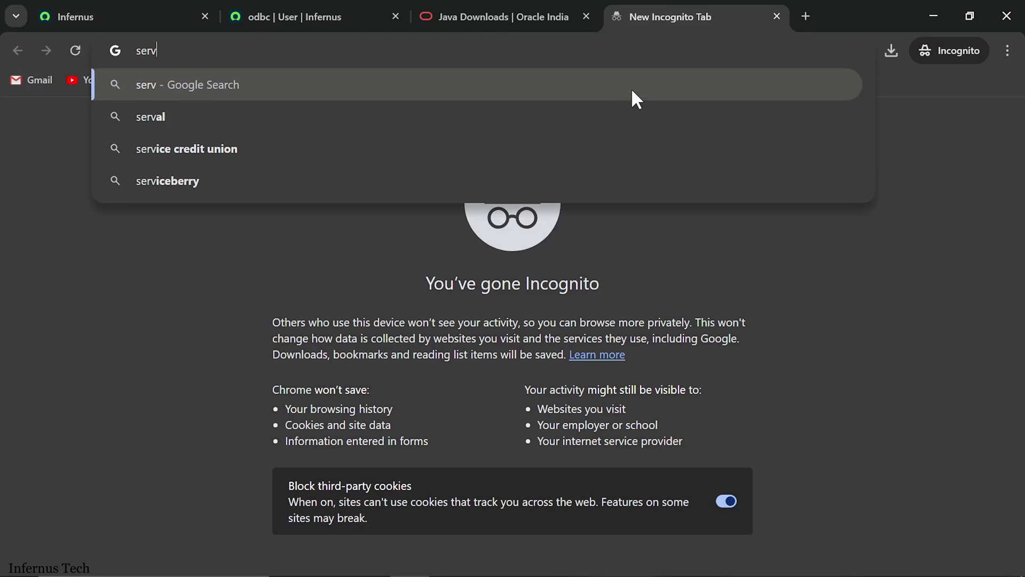
pyautogui.write('icenow odbc d')
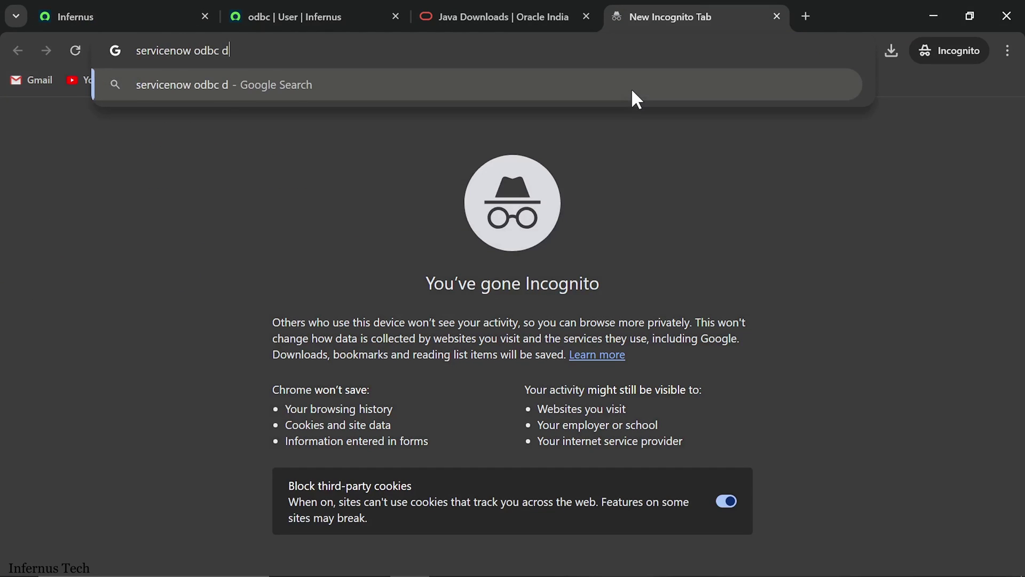
pyautogui.write('river')
pyautogui.press('Return')
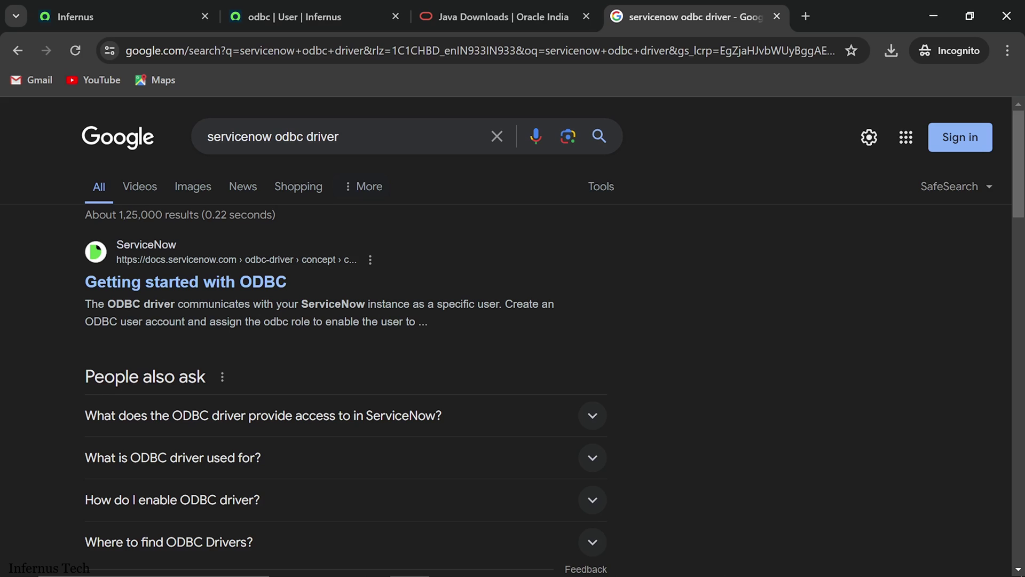
# Step: Open ServiceNow's Getting started with ODBC article and scroll through it
pyautogui.click(247, 282)
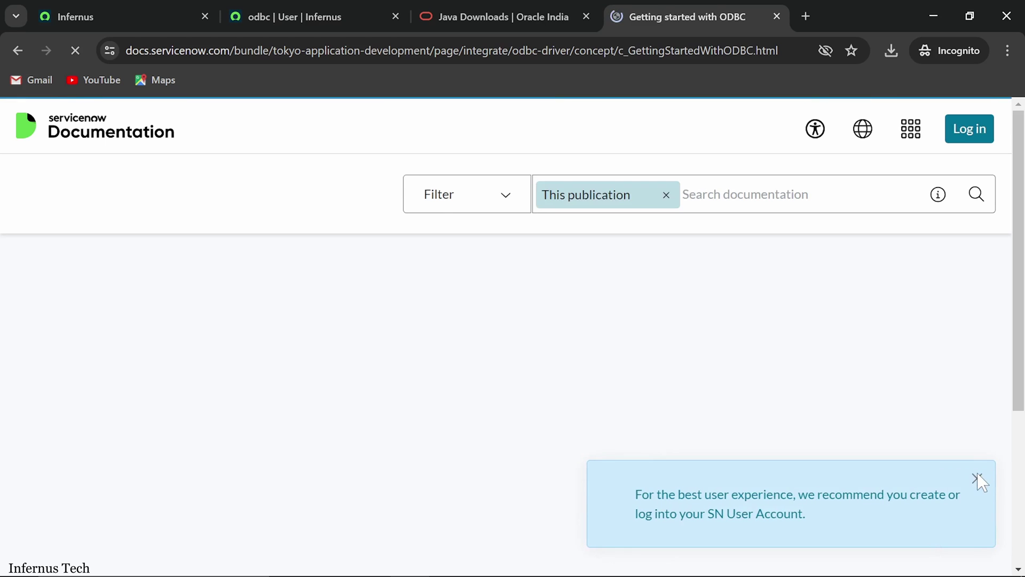
pyautogui.scroll(-2, 622, 350)
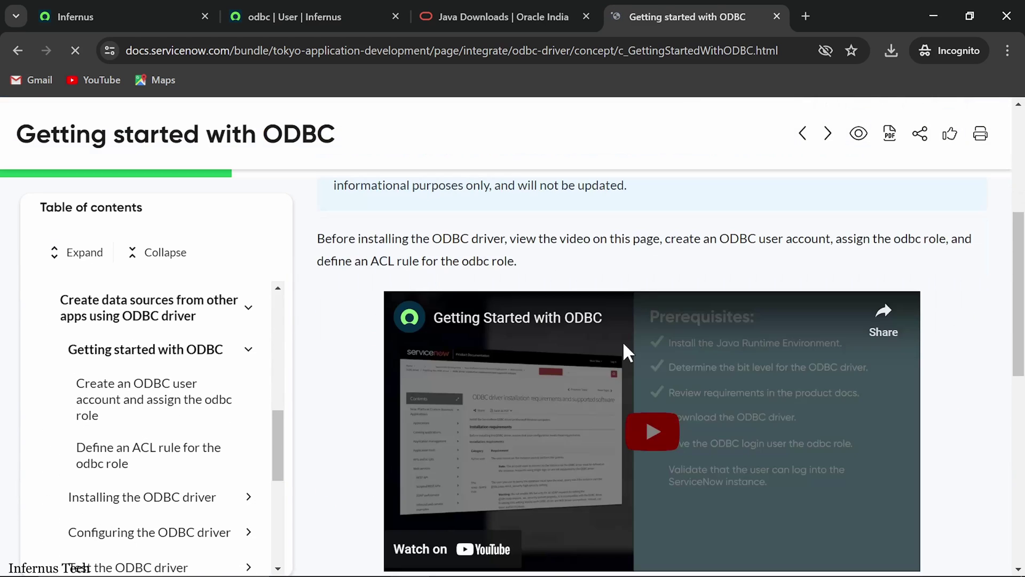
pyautogui.scroll(-3, 661, 362)
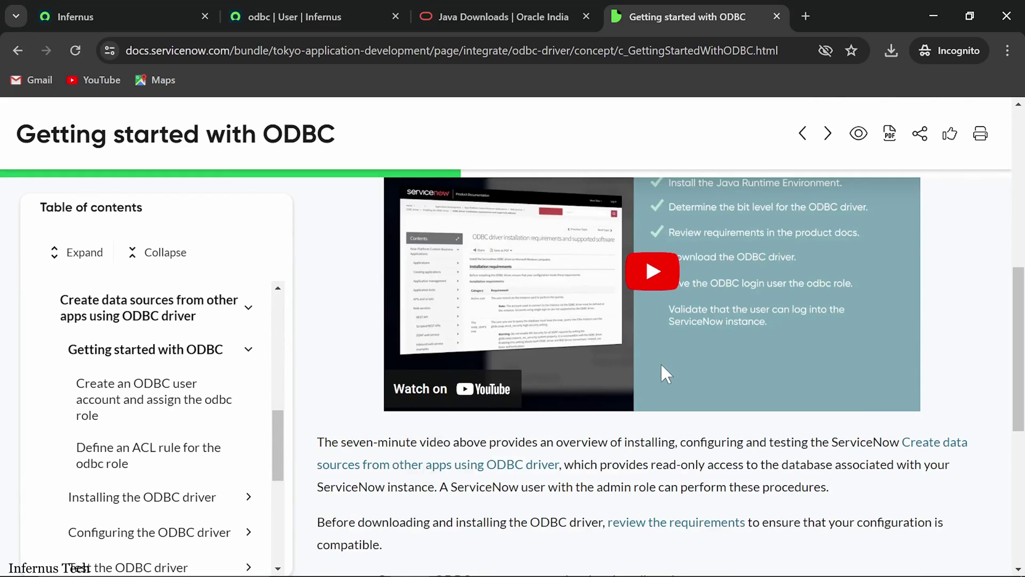
pyautogui.scroll(-4, 661, 362)
pyautogui.scroll(-1, 234, 383)
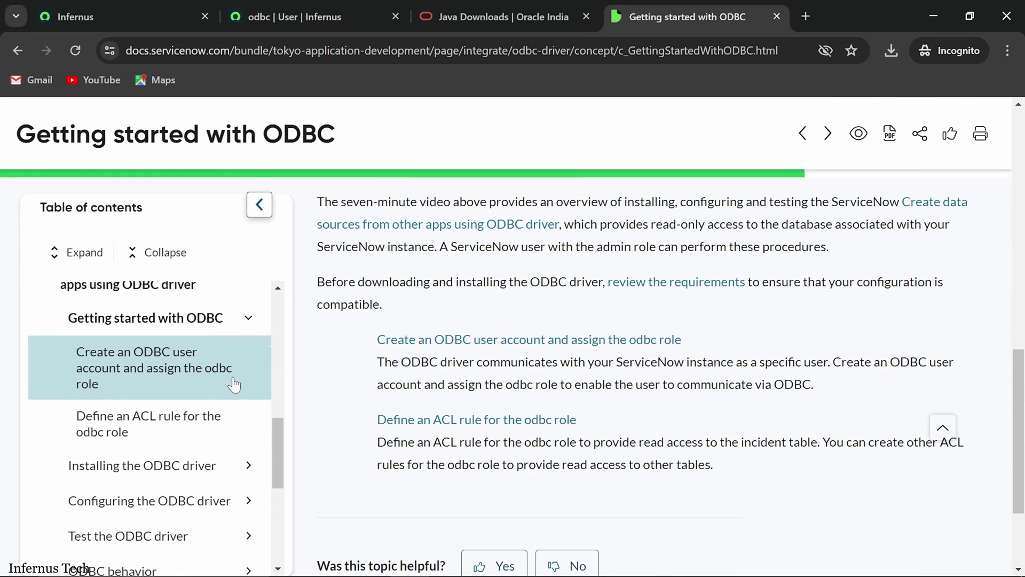
pyautogui.scroll(-1, 234, 383)
# Step: Go to the Download and install the ODBC driver page and scroll to the 1.0.15 download links
pyautogui.click(209, 419)
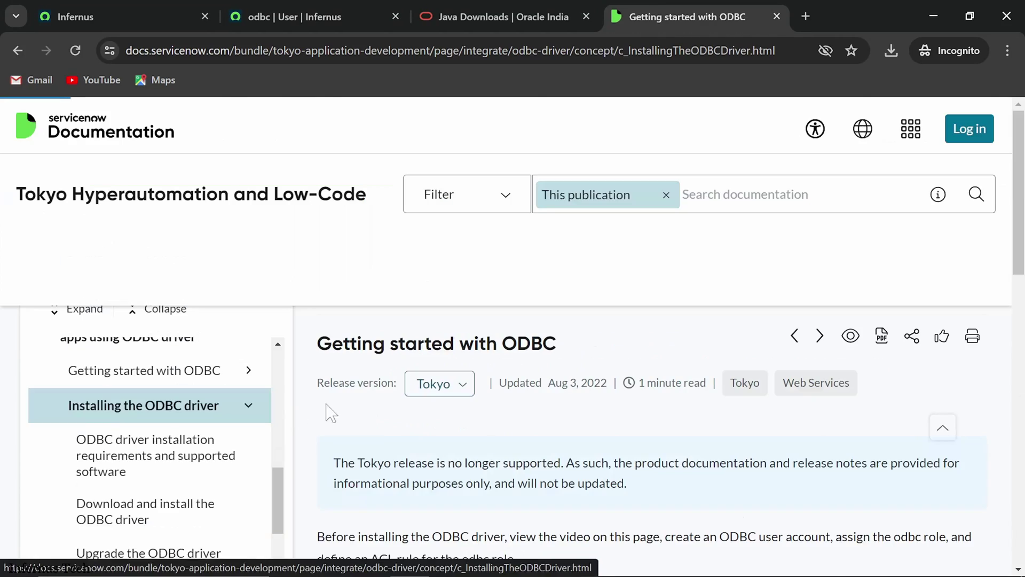
pyautogui.scroll(-4, 400, 406)
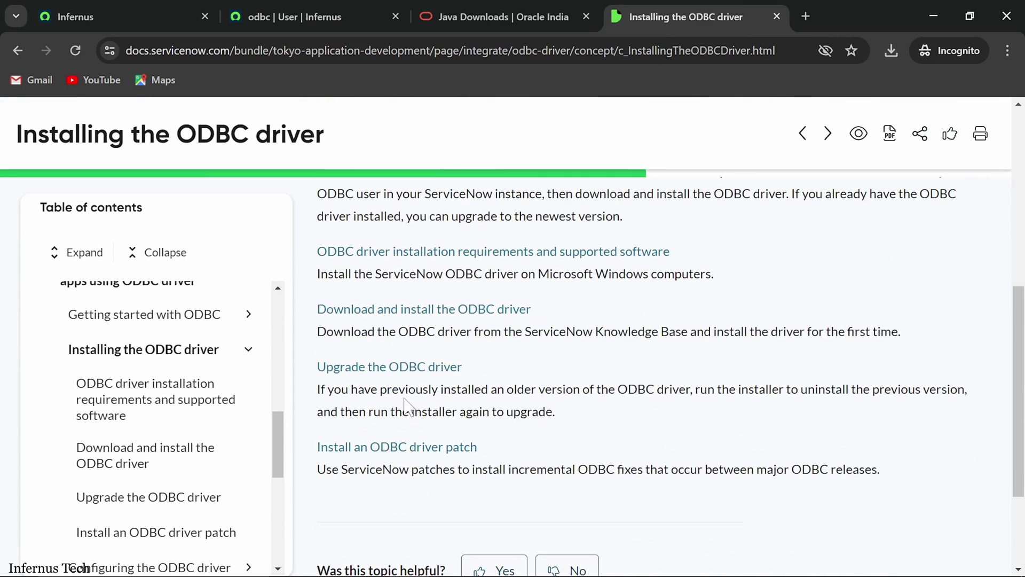
pyautogui.click(405, 313)
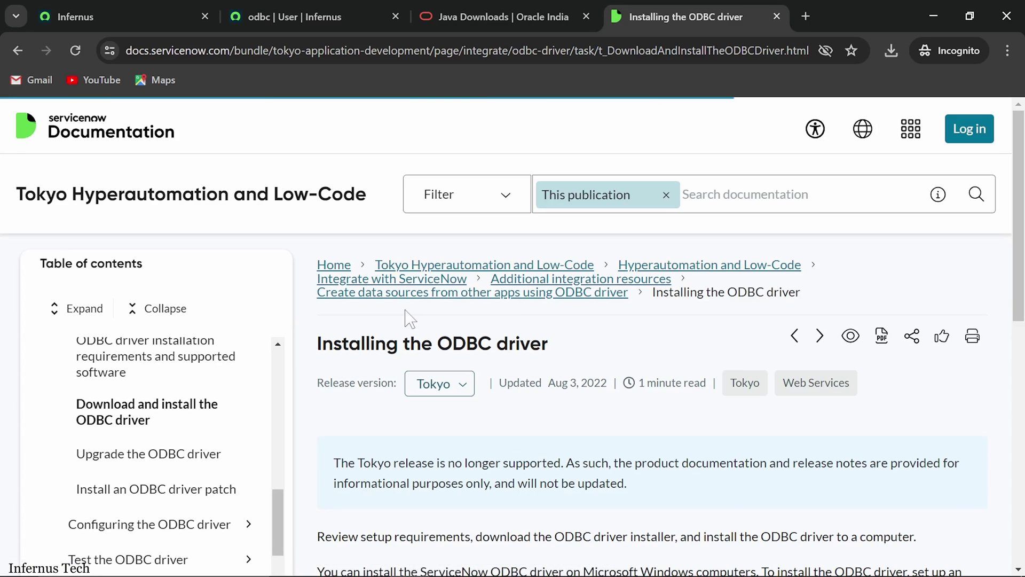
pyautogui.scroll(-8, 409, 325)
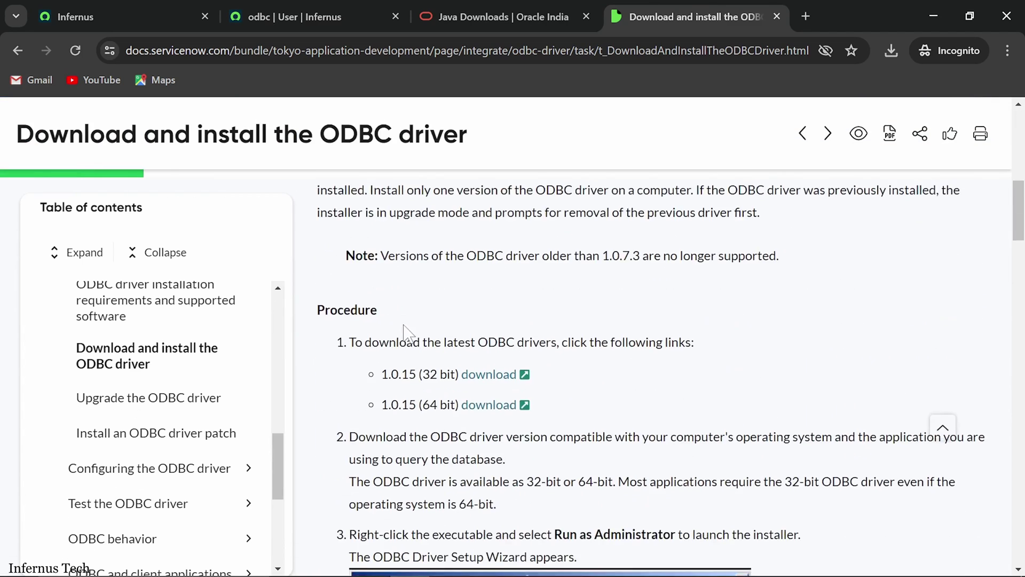
pyautogui.scroll(-1, 404, 326)
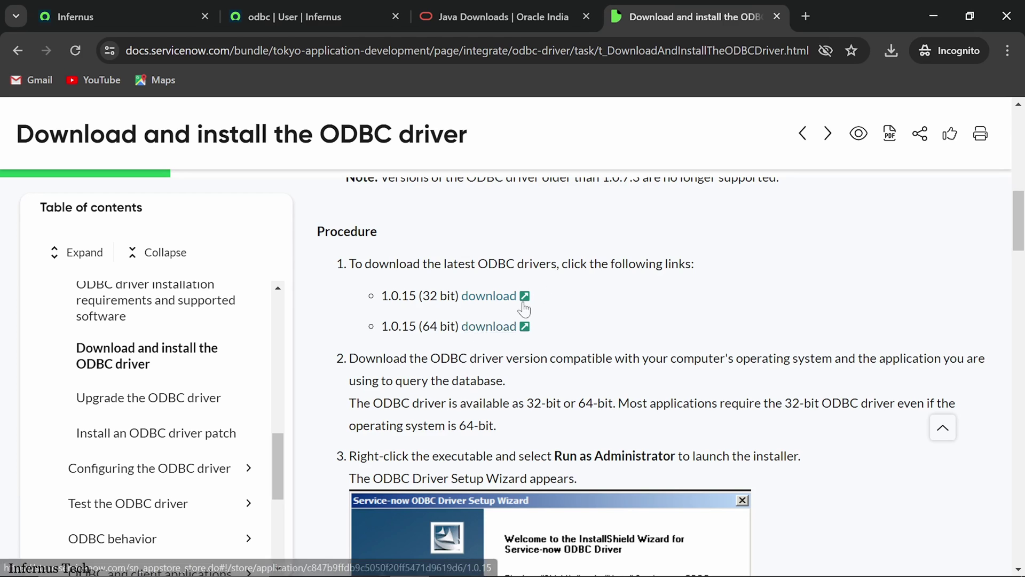
pyautogui.moveTo(497, 571)
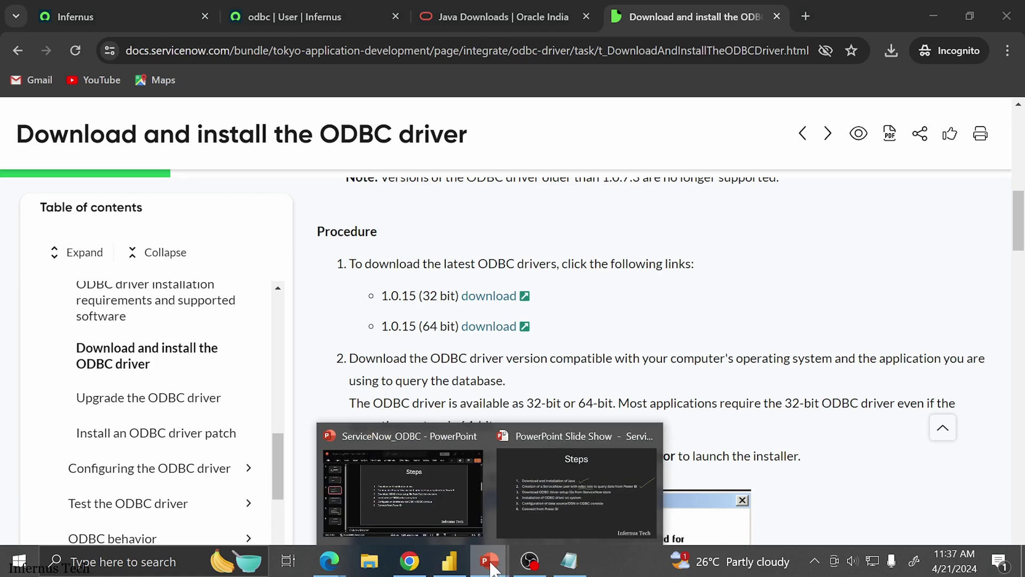
# Step: Check off step 3 on the Steps slide, then switch back to the ODBC documentation
pyautogui.click(566, 481)
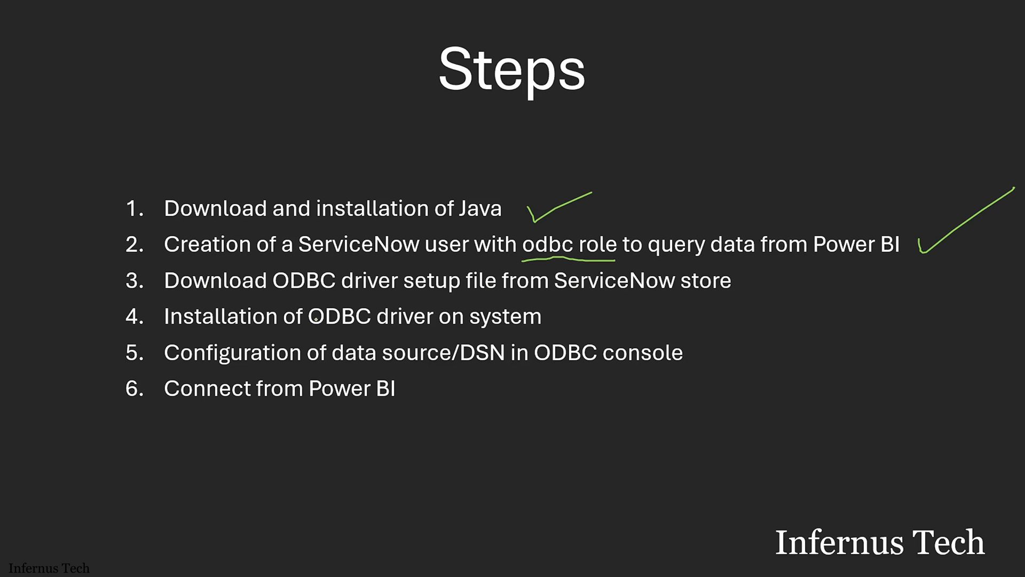
pyautogui.moveTo(746, 281); pyautogui.dragTo(797, 261)
pyautogui.hotkey('alt', 'Tab')
pyautogui.hotkey('alt', 'Tab')
pyautogui.hotkey('alt', 'Tab')
pyautogui.hotkey('alt', 'Tab')
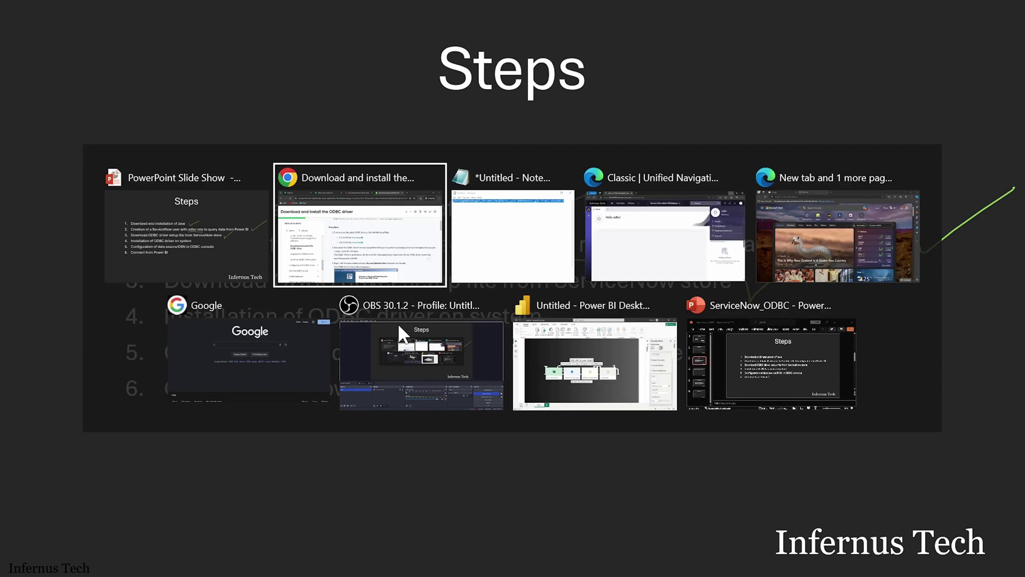
pyautogui.hotkey('alt', 'Tab')
pyautogui.hotkey('alt', 'Tab')
pyautogui.hotkey('alt', 'Tab')
pyautogui.hotkey('alt', 'Tab')
pyautogui.hotkey('alt', 'Tab')
pyautogui.hotkey('alt', 'Tab')
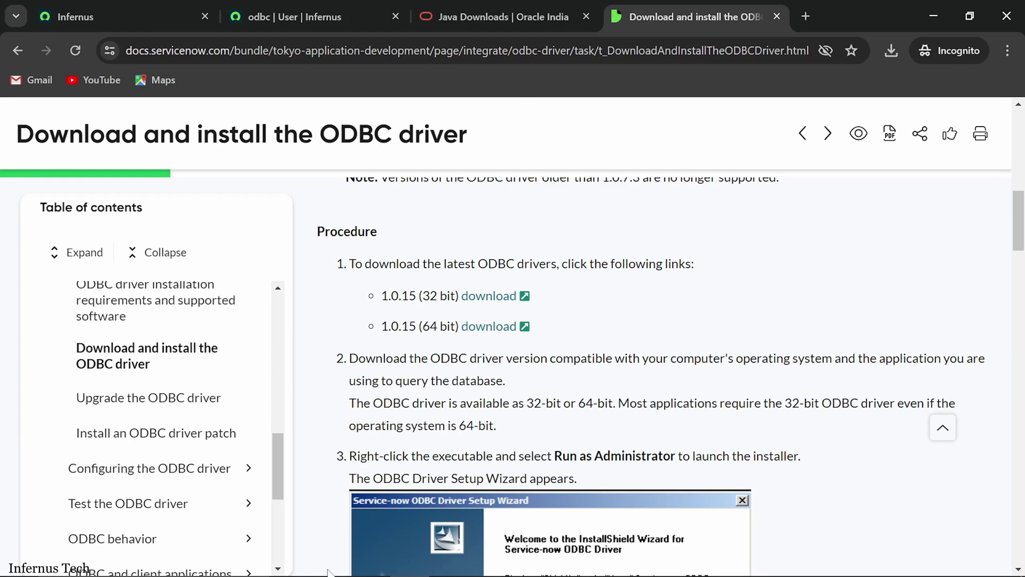
pyautogui.press('super')
# Step: Run the ServiceNow-ODBC-64-bit_1.0.15 installer from Downloads as administrator
pyautogui.click(384, 565)
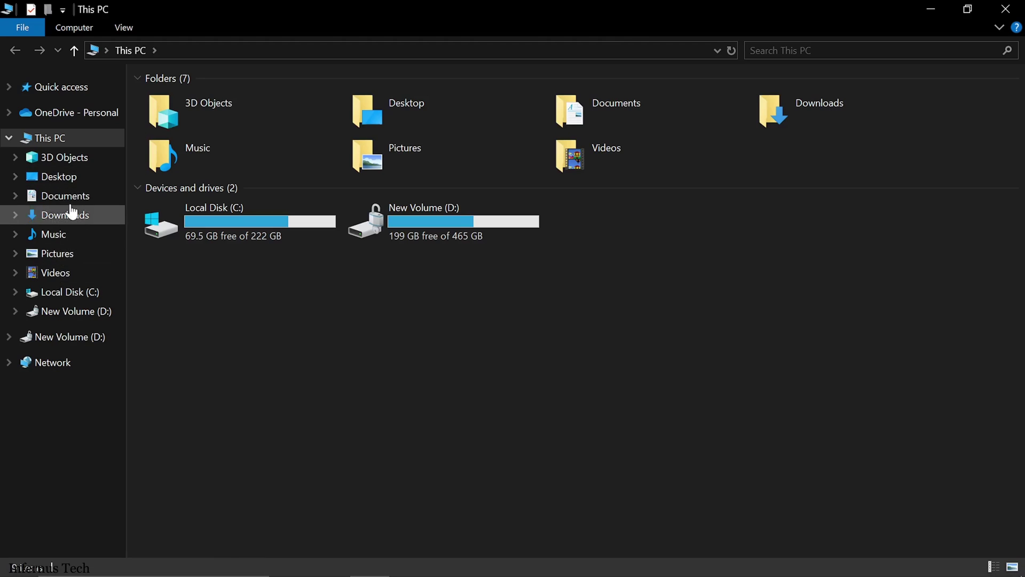
pyautogui.click(70, 221)
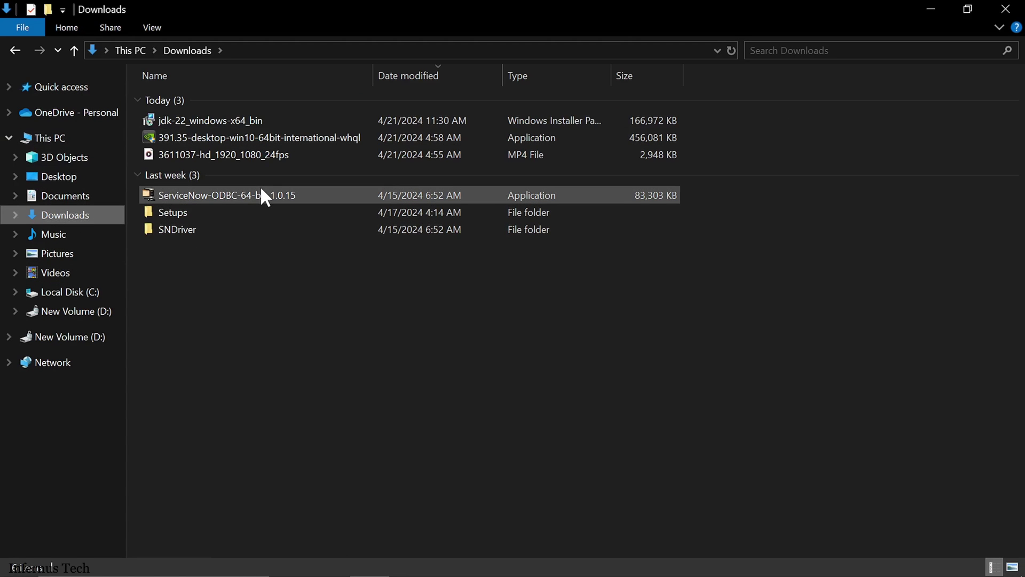
pyautogui.click(293, 194)
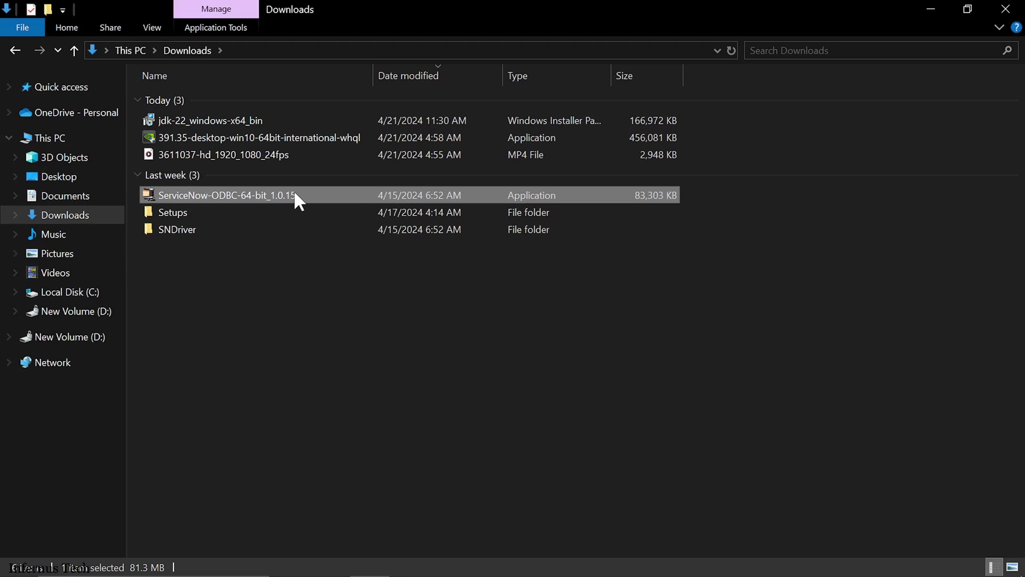
pyautogui.rightClick(294, 191)
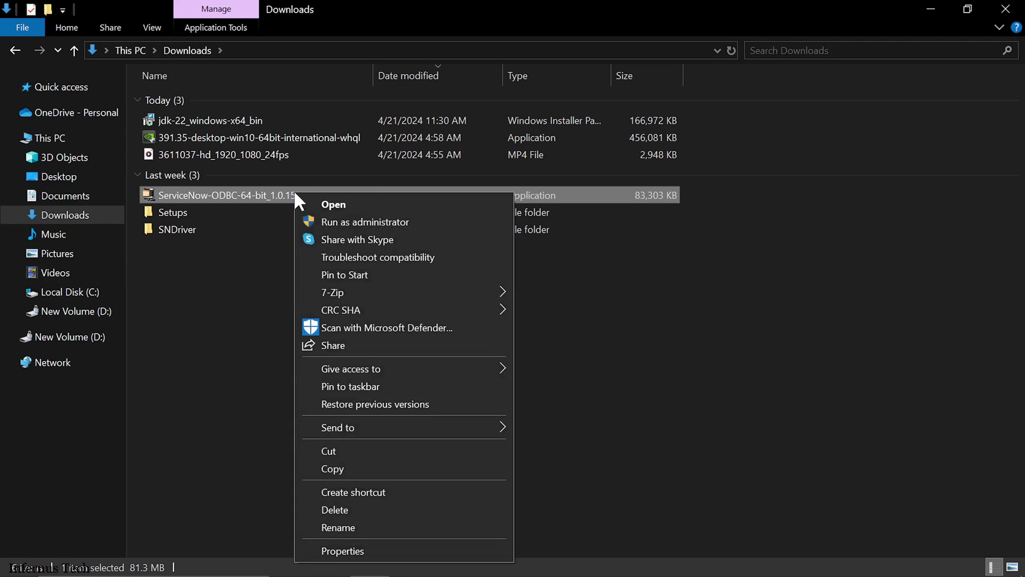
pyautogui.click(326, 223)
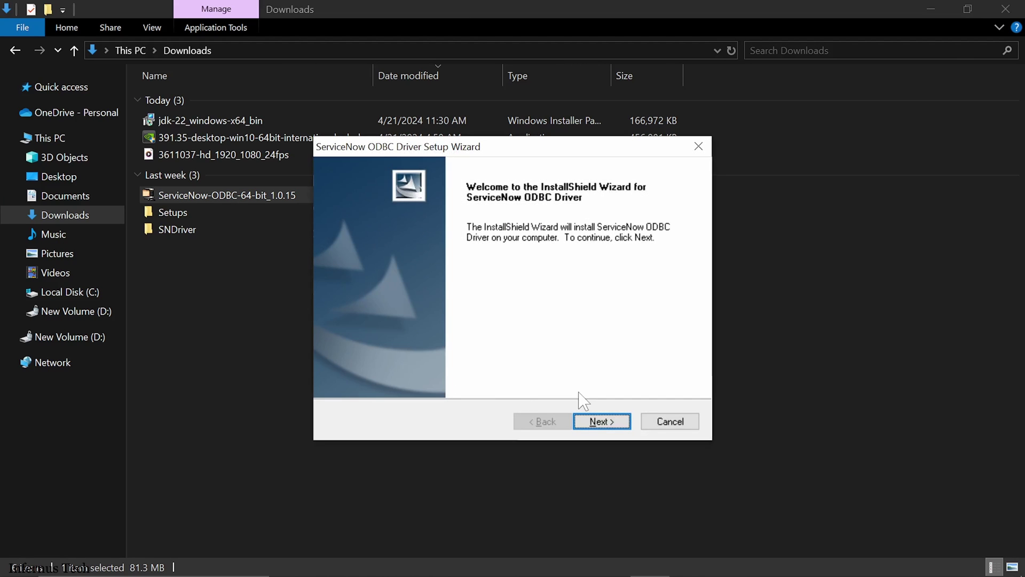
# Step: Accept the licence, keeping the default install folder and the ServiceNow_ODBC service name
pyautogui.click(593, 422)
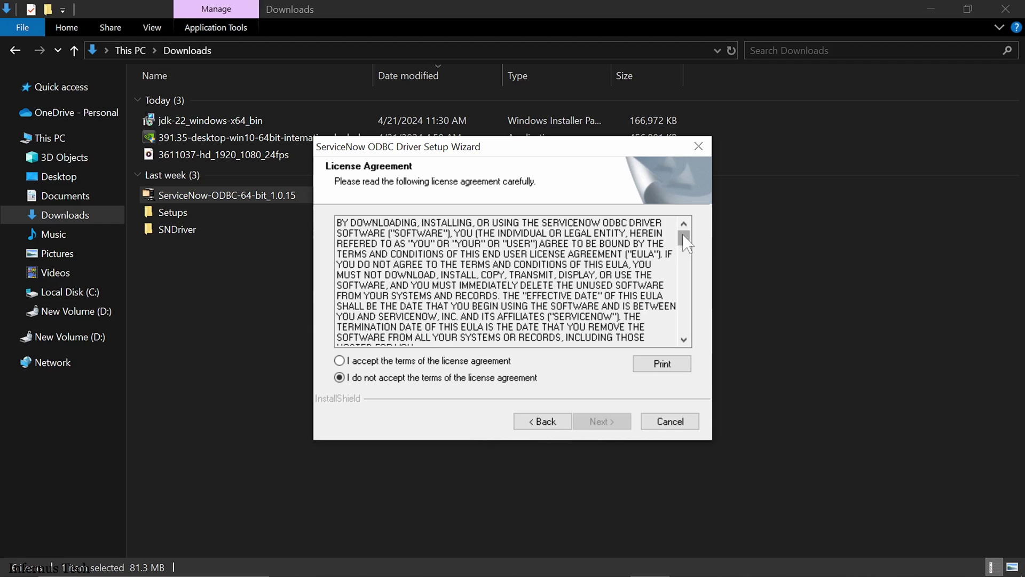
pyautogui.moveTo(684, 238); pyautogui.dragTo(687, 340)
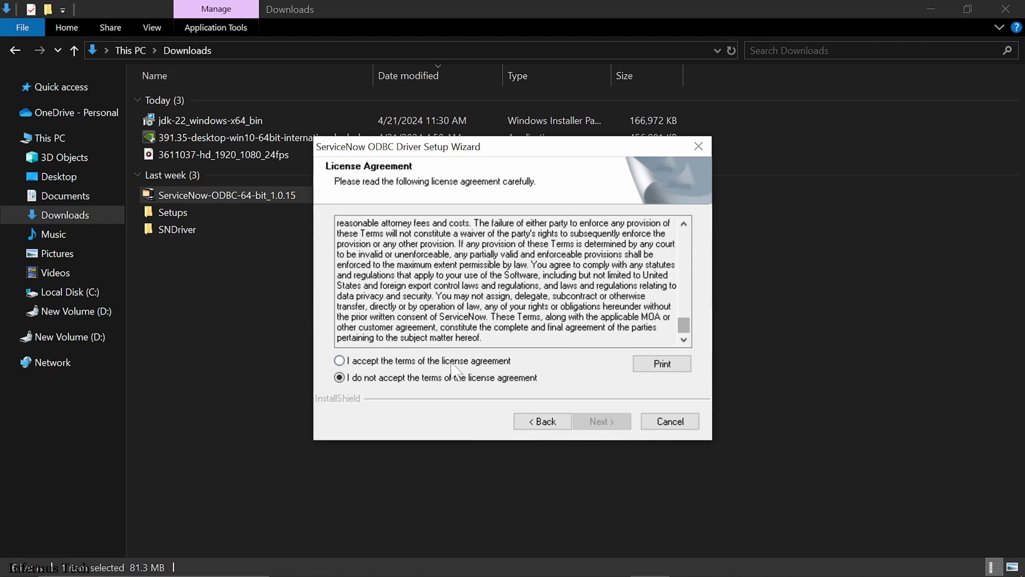
pyautogui.click(424, 363)
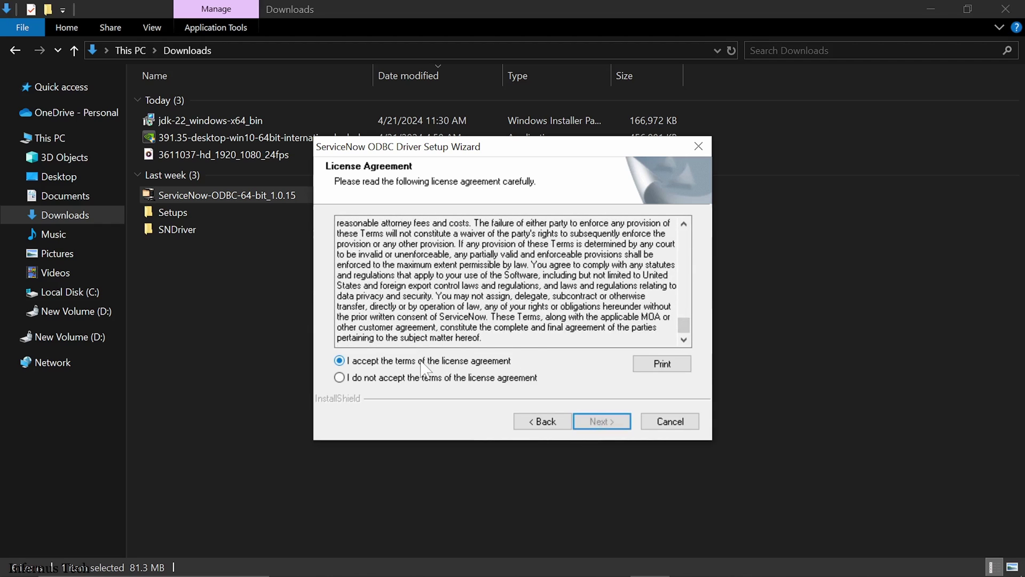
pyautogui.click(578, 419)
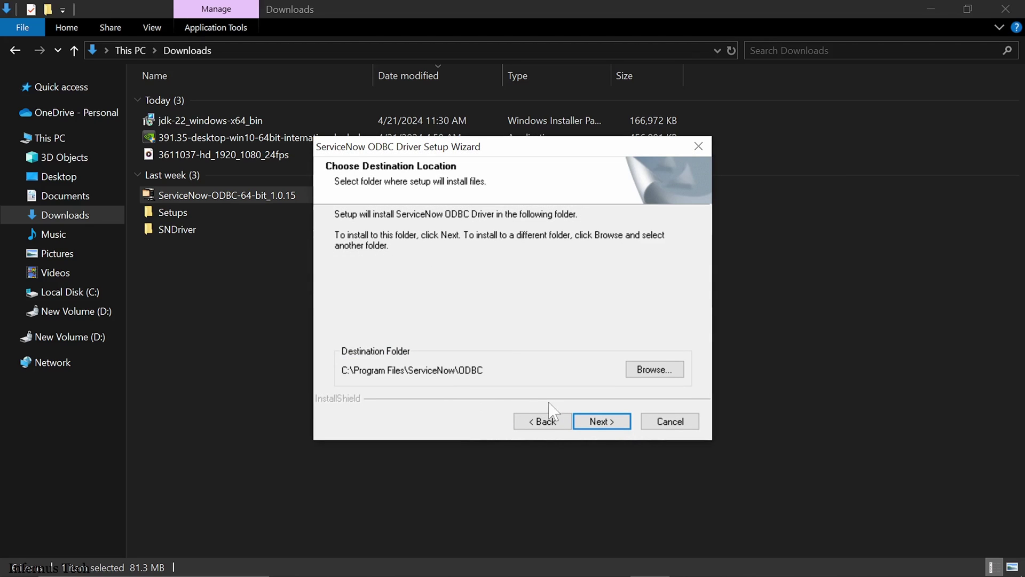
pyautogui.click(599, 422)
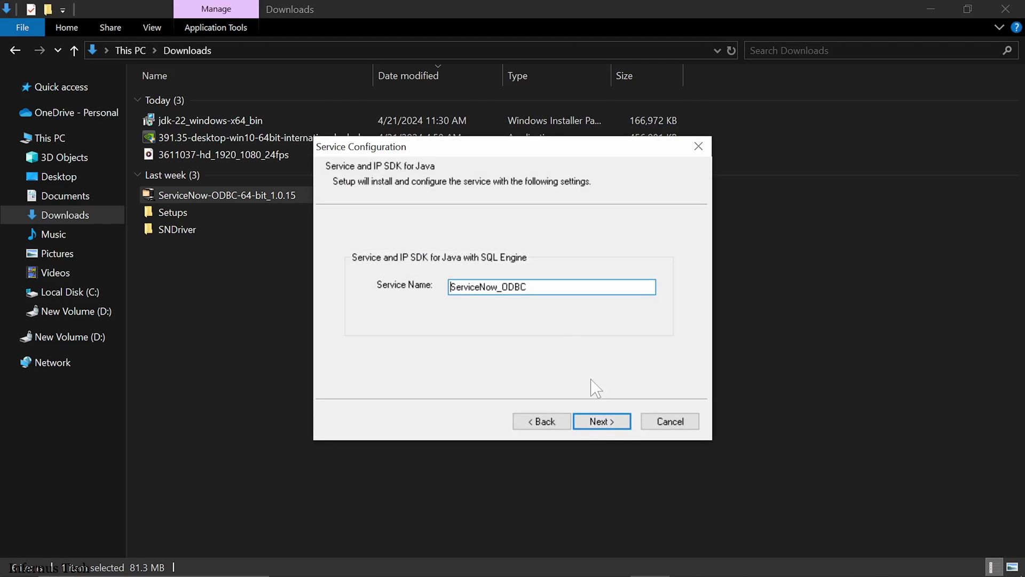
pyautogui.click(598, 419)
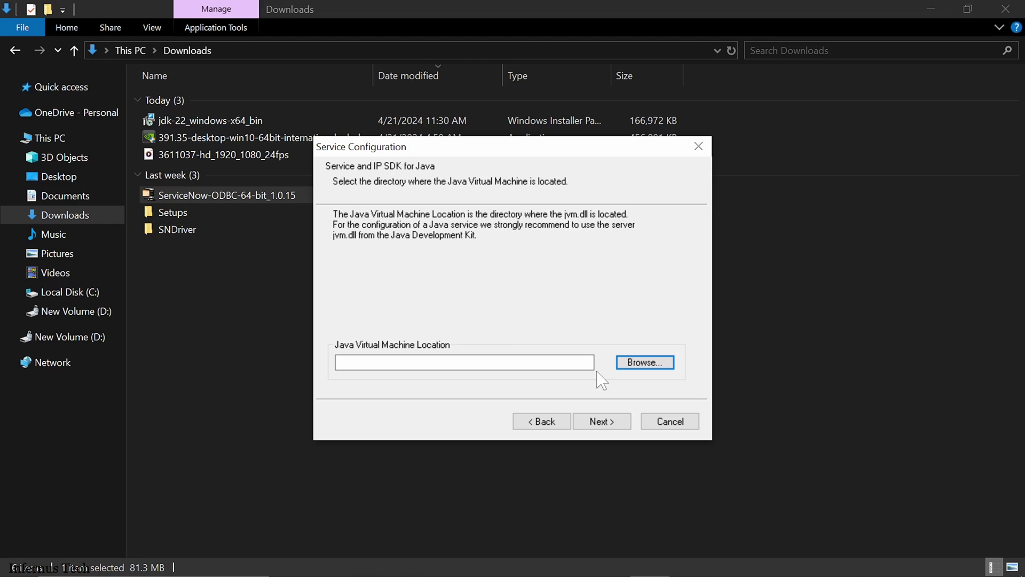
# Step: Browse to C:\Program Files\Java\jdk-22\bin\server as the Java Virtual Machine location
pyautogui.click(648, 364)
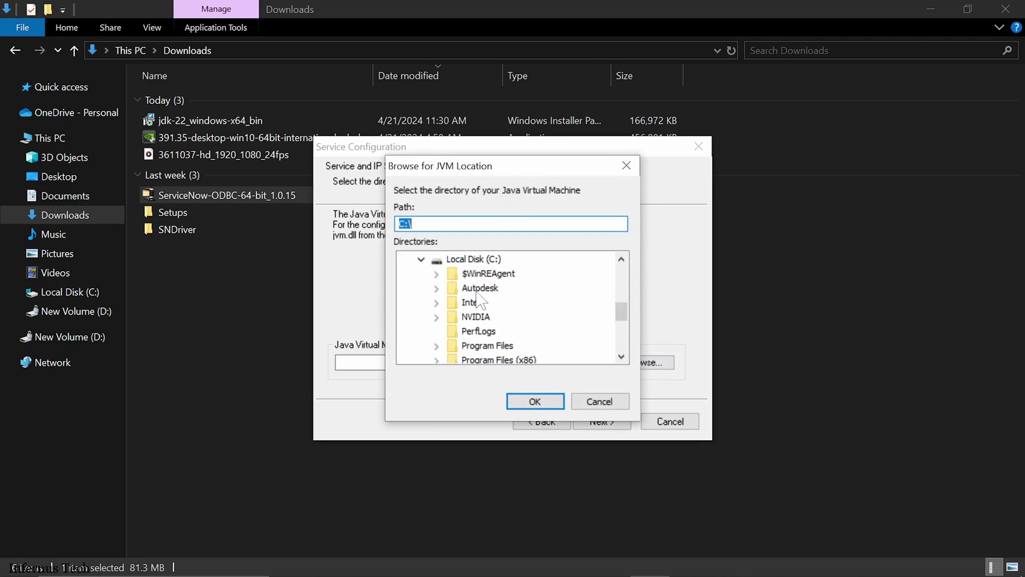
pyautogui.scroll(-1, 480, 301)
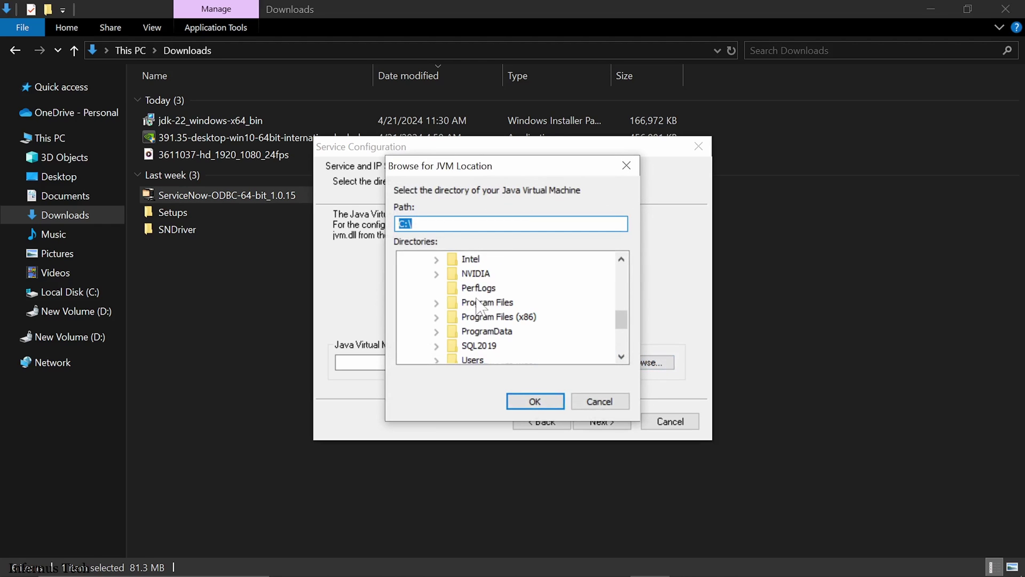
pyautogui.click(436, 304)
pyautogui.scroll(-3, 464, 315)
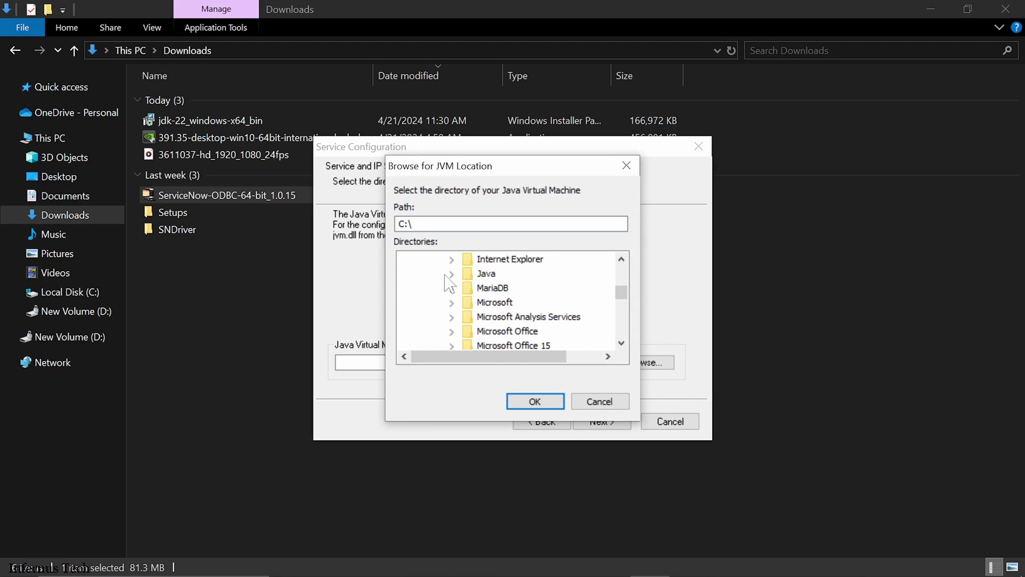
pyautogui.click(451, 274)
pyautogui.click(467, 288)
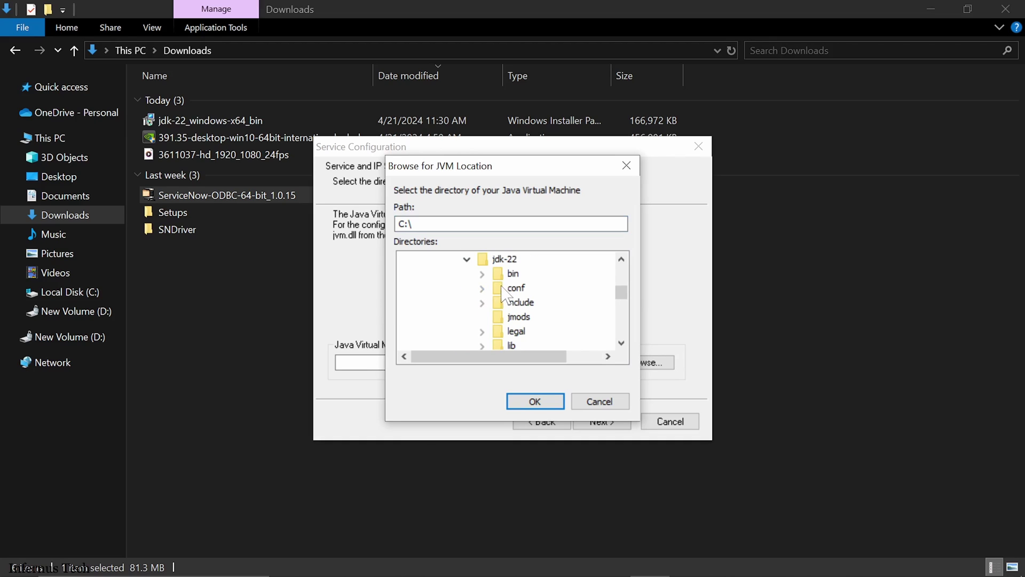
pyautogui.click(482, 274)
pyautogui.click(524, 289)
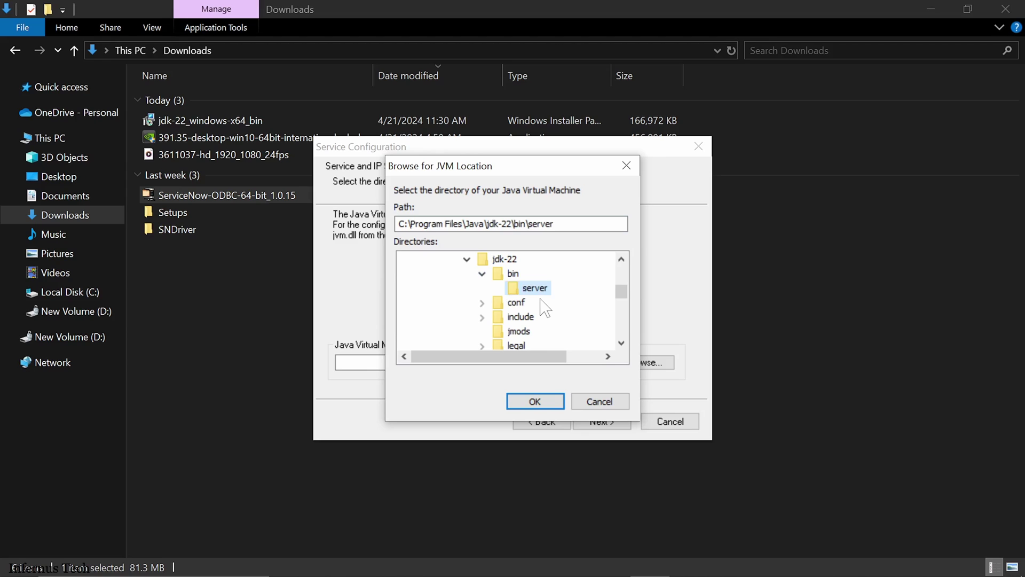
pyautogui.click(538, 404)
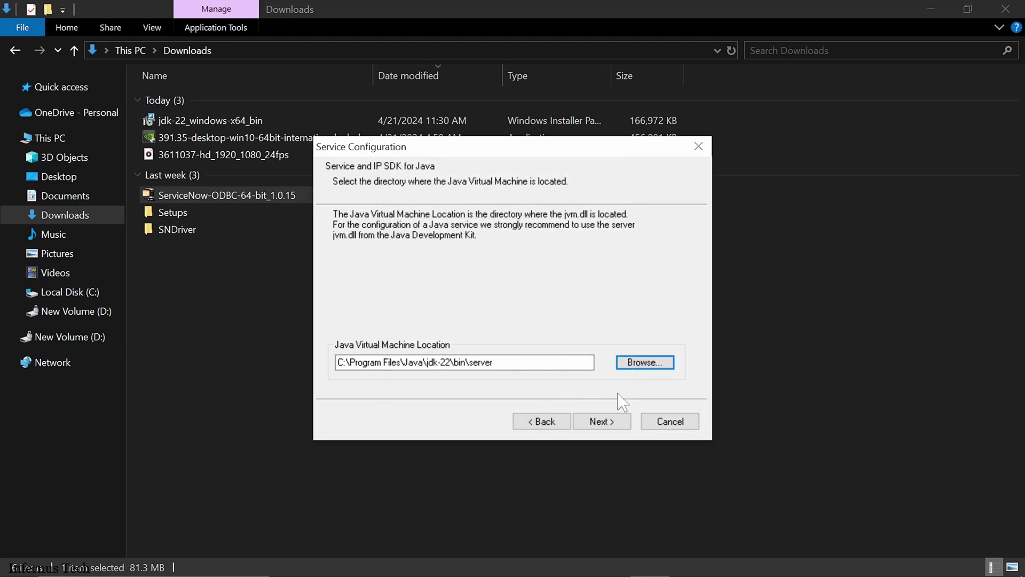
# Step: Install the driver with the default ServiceNow data source and program folder, then finish the wizard
pyautogui.click(602, 420)
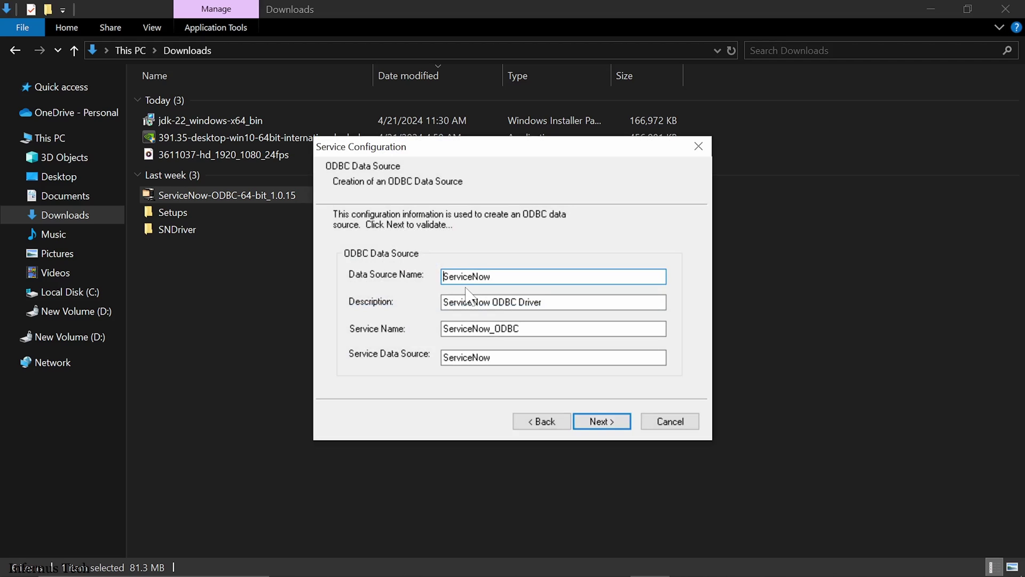
pyautogui.click(617, 420)
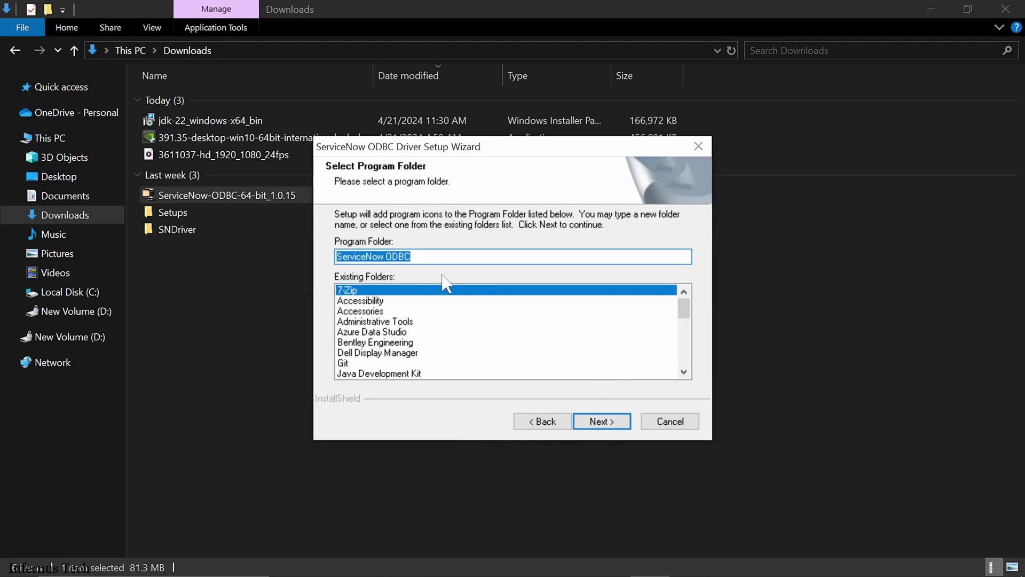
pyautogui.click(603, 420)
pyautogui.click(604, 421)
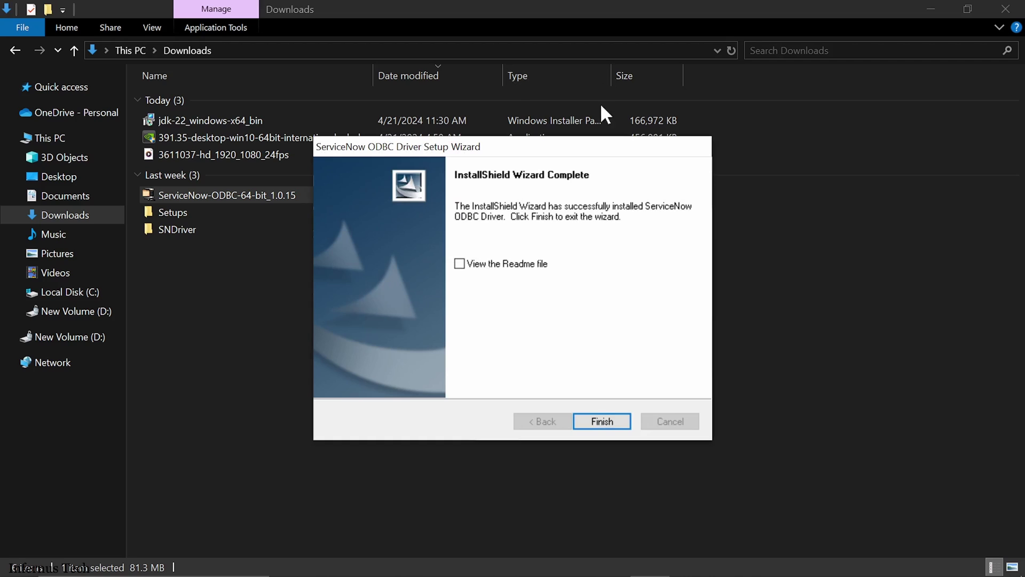
pyautogui.click(617, 422)
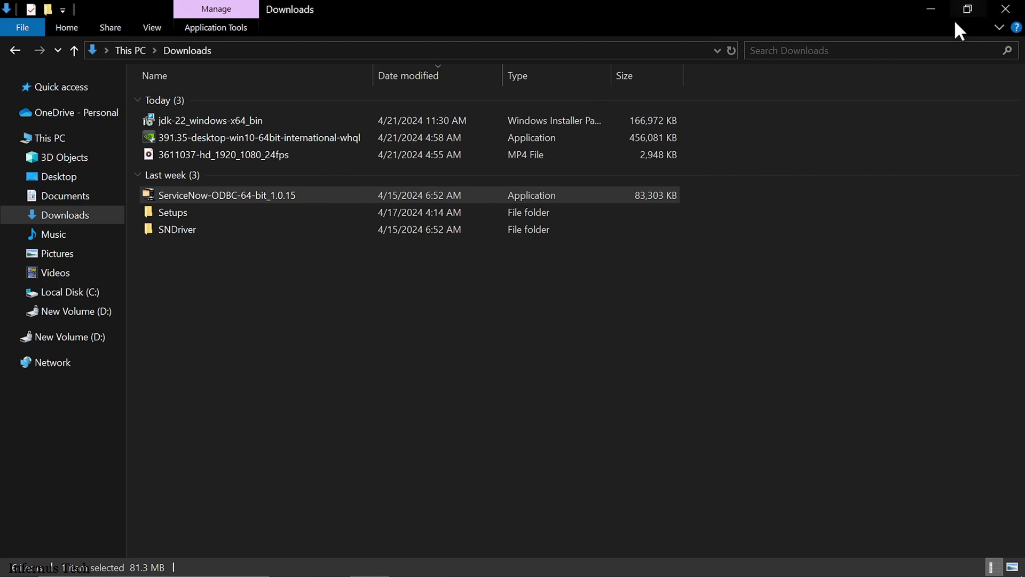
# Step: Tick step 4 on the PowerPoint Steps slide, then start a Windows search
pyautogui.click(939, 9)
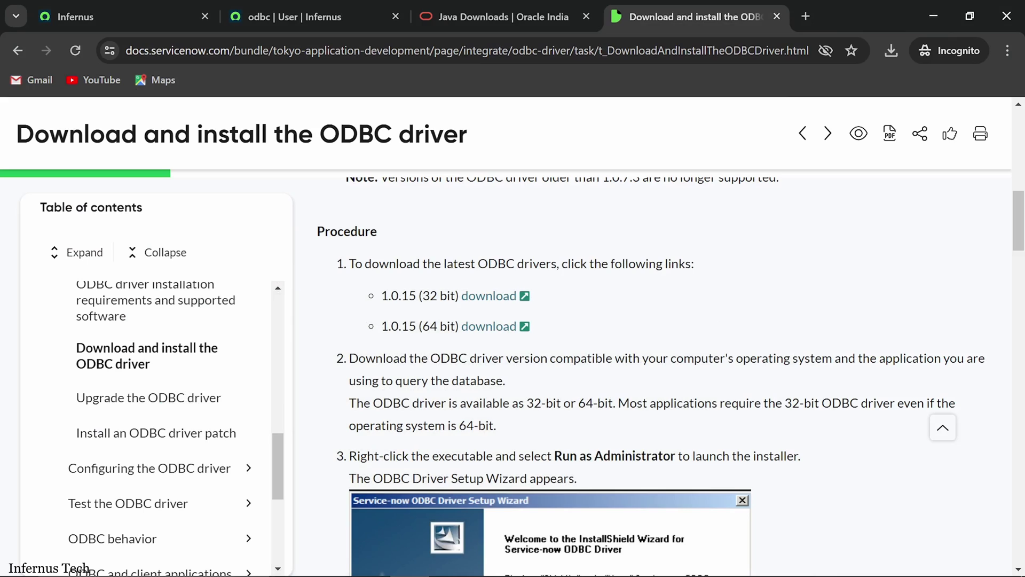
pyautogui.moveTo(504, 570)
pyautogui.click(558, 496)
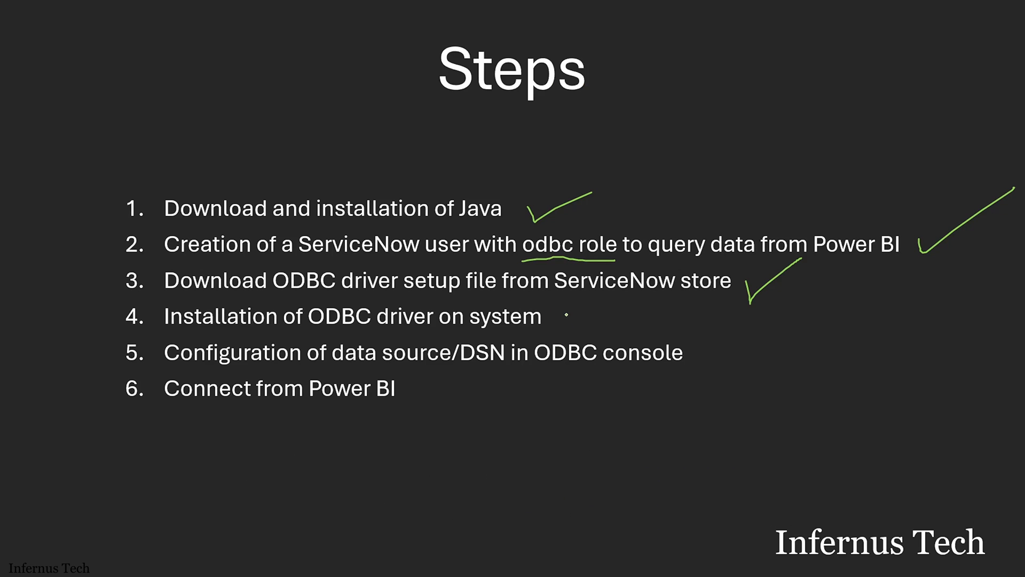
pyautogui.moveTo(570, 329); pyautogui.dragTo(607, 312)
pyautogui.hotkey('alt', 'Tab')
pyautogui.hotkey('alt', 'Tab')
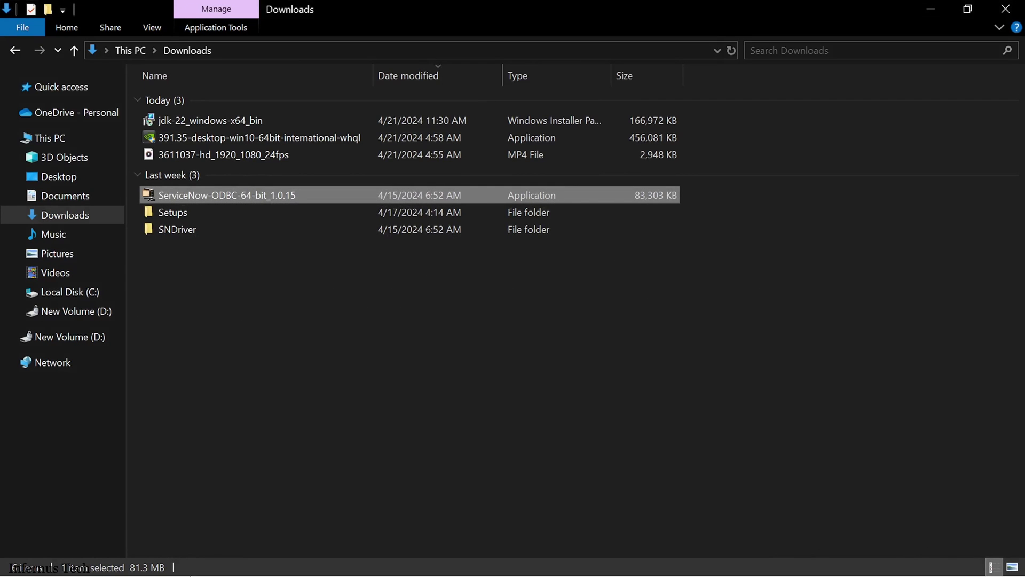
pyautogui.press('super')
# Step: Search 'odbc', run ODBC Data Sources (64-bit) as administrator, and open the ServiceNow system DSN
pyautogui.write('odb')
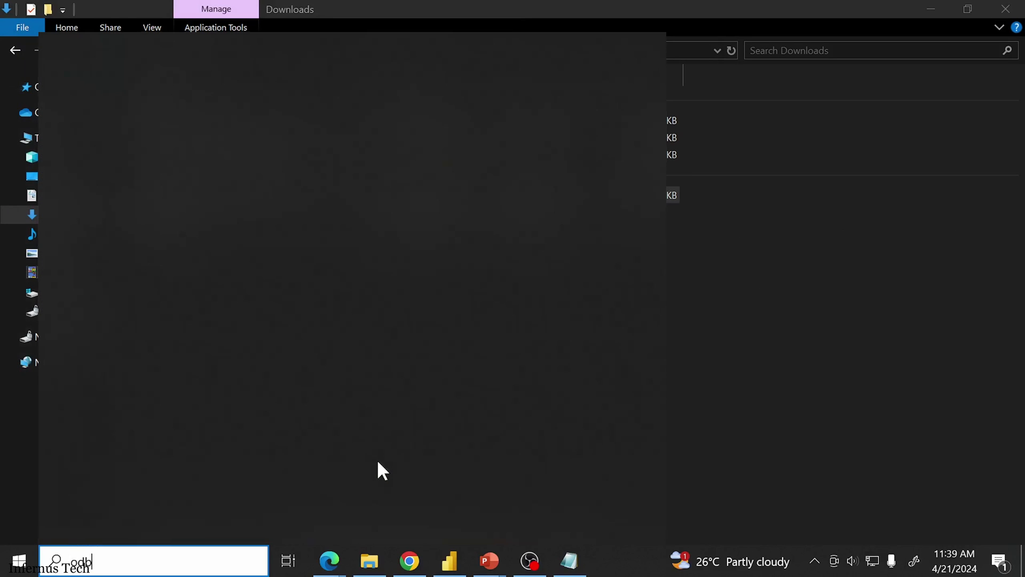
pyautogui.write('c')
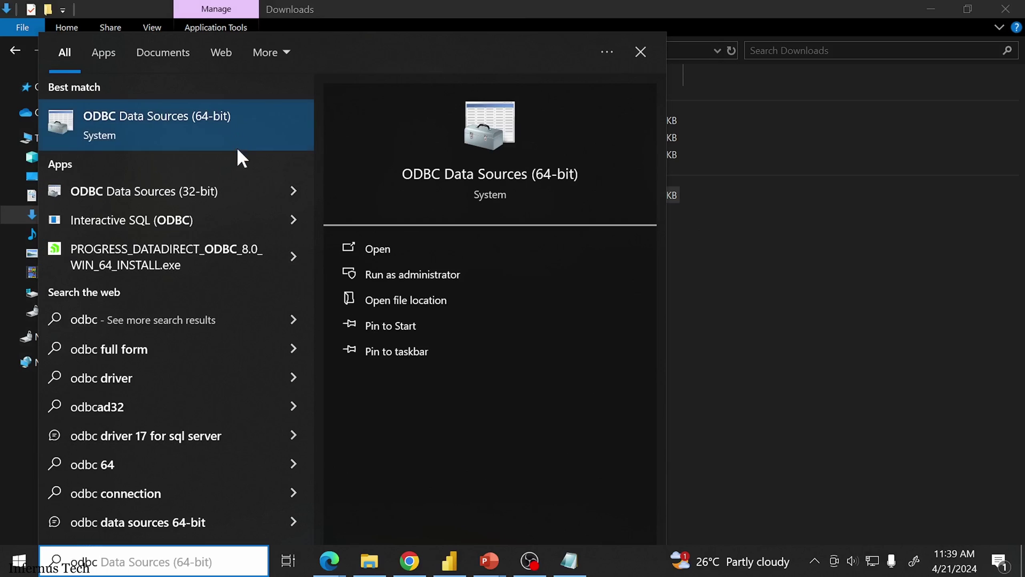
pyautogui.rightClick(226, 118)
pyautogui.click(256, 134)
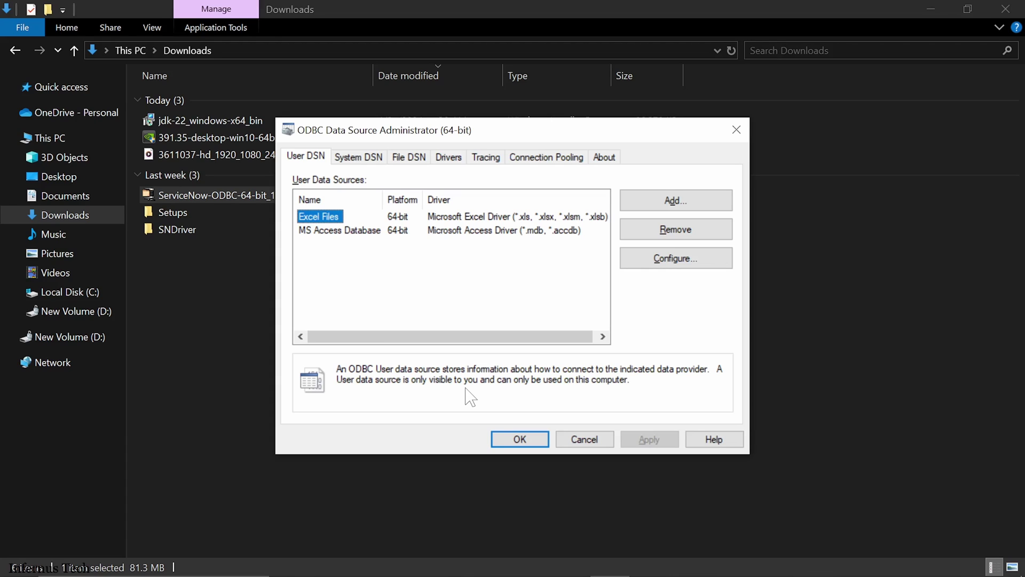
pyautogui.click(363, 158)
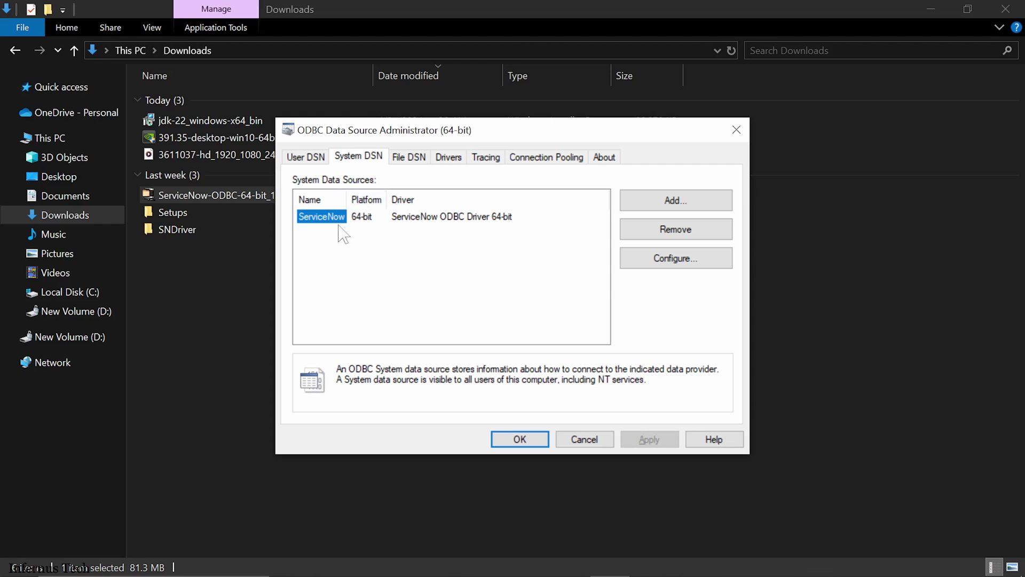
pyautogui.doubleClick(321, 216)
# Step: Set Custom Properties to url= plus the ServiceNow instance address copied from Chrome, without the trailing slash
pyautogui.click(467, 345)
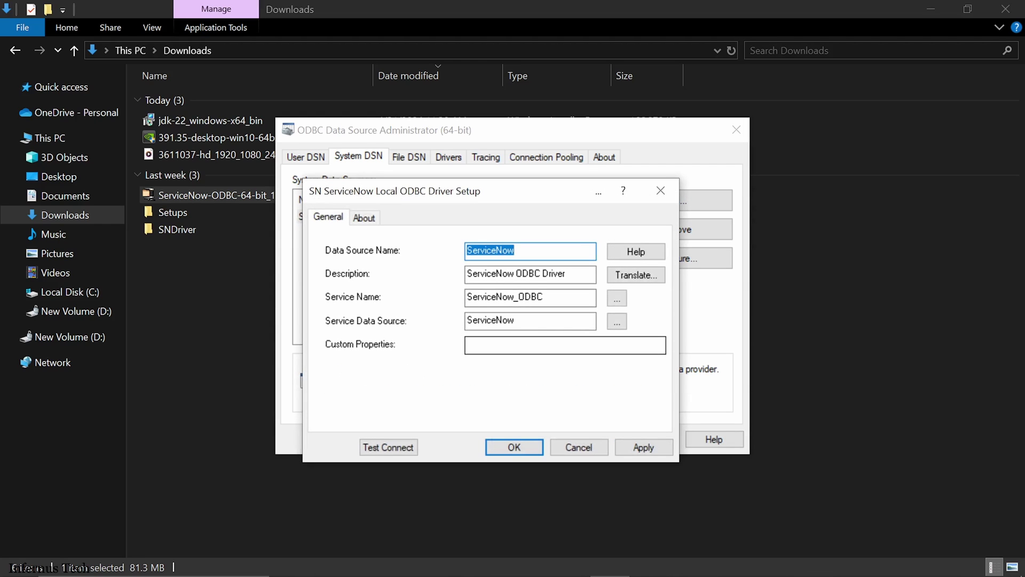
pyautogui.click(467, 345)
pyautogui.write('url')
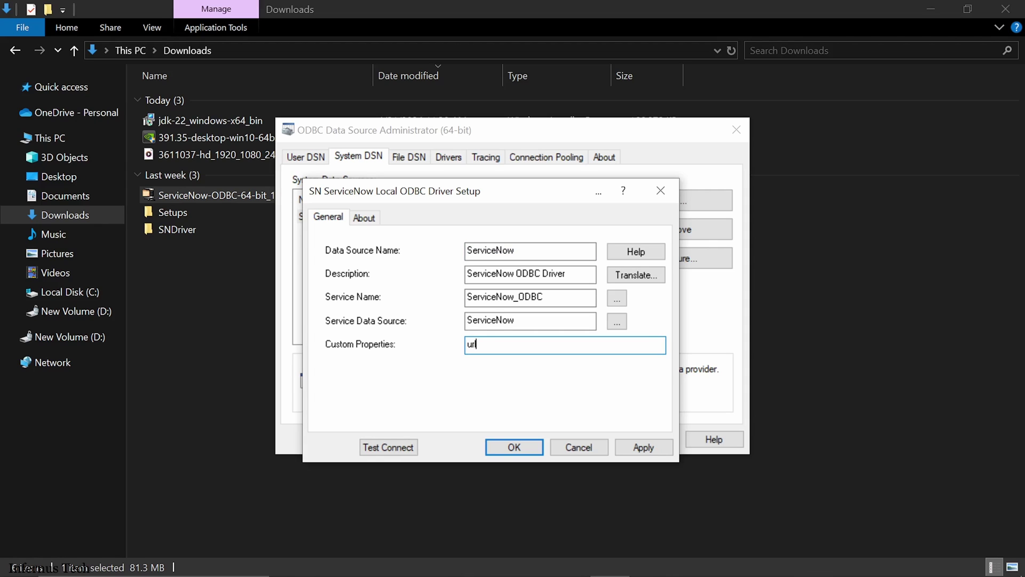
pyautogui.write('=')
pyautogui.hotkey('alt', 'Tab')
pyautogui.hotkey('alt', 'Tab')
pyautogui.hotkey('alt', 'Tab')
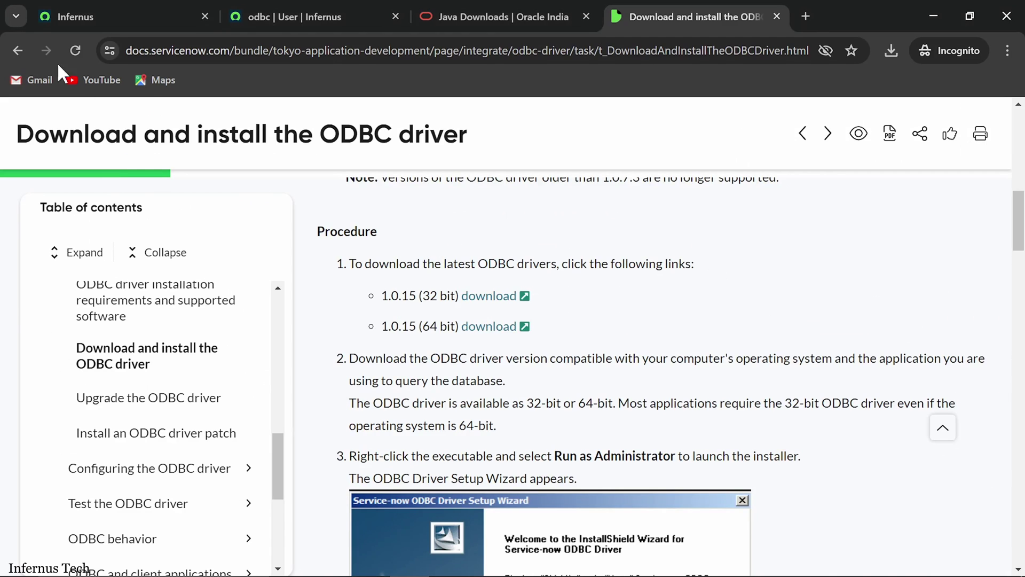
pyautogui.click(108, 20)
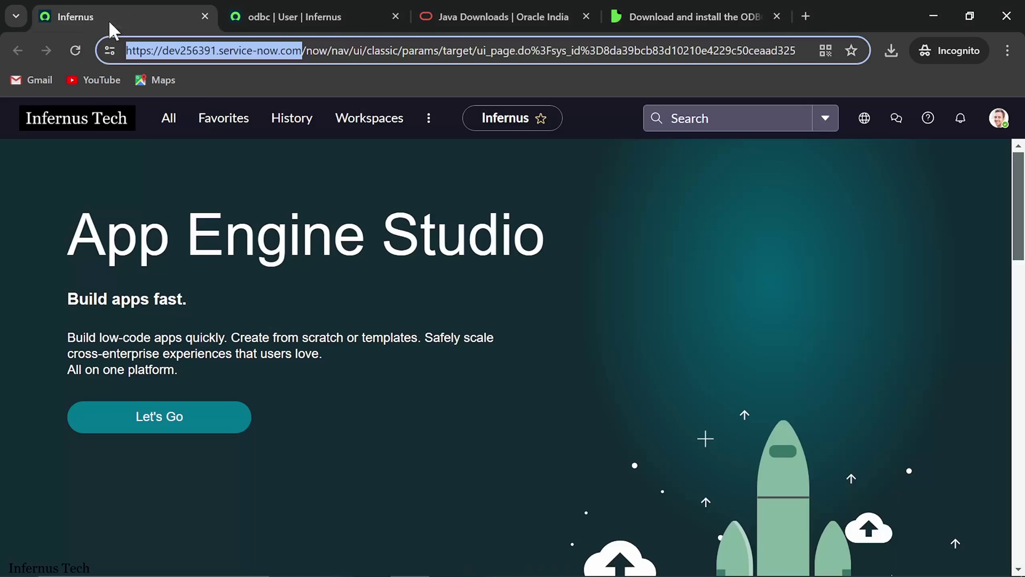
pyautogui.rightClick(233, 50)
pyautogui.click(282, 161)
pyautogui.hotkey('alt', 'Tab')
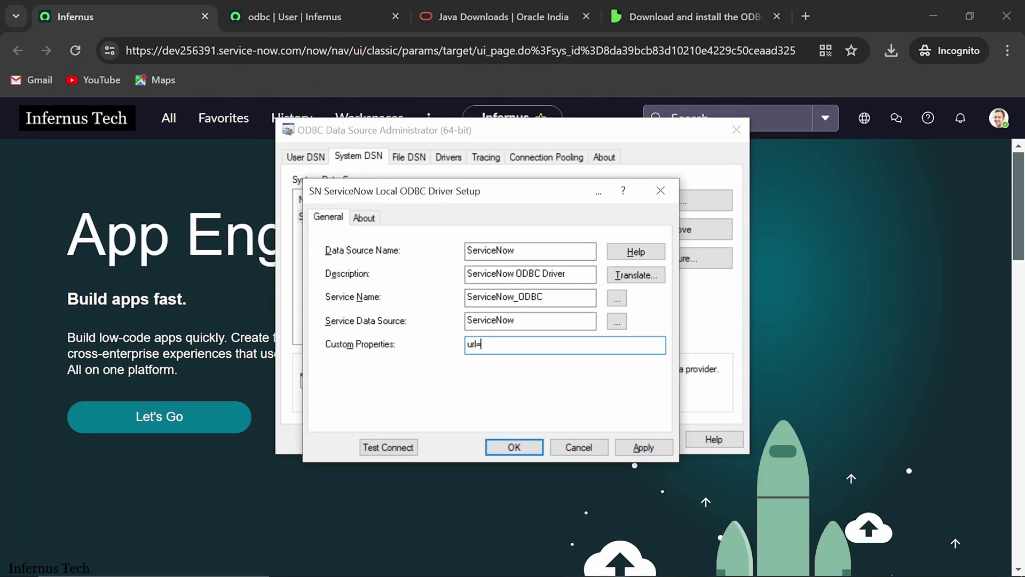
pyautogui.hotkey('ctrl', 'v')
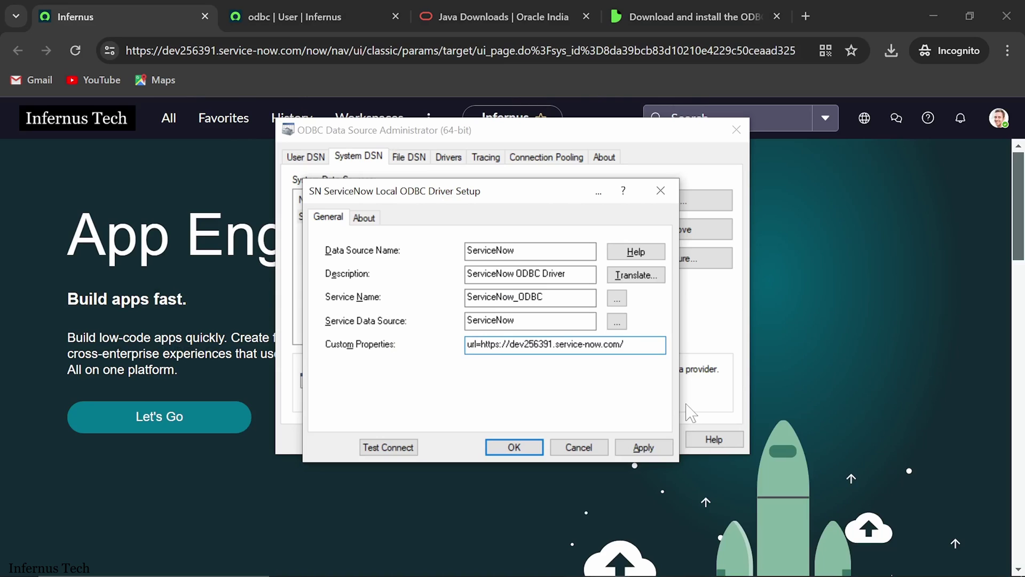
pyautogui.press('BackSpace')
# Step: Run Test Connect and enter the ODBC user's user name and password in the Logon dialog
pyautogui.click(396, 449)
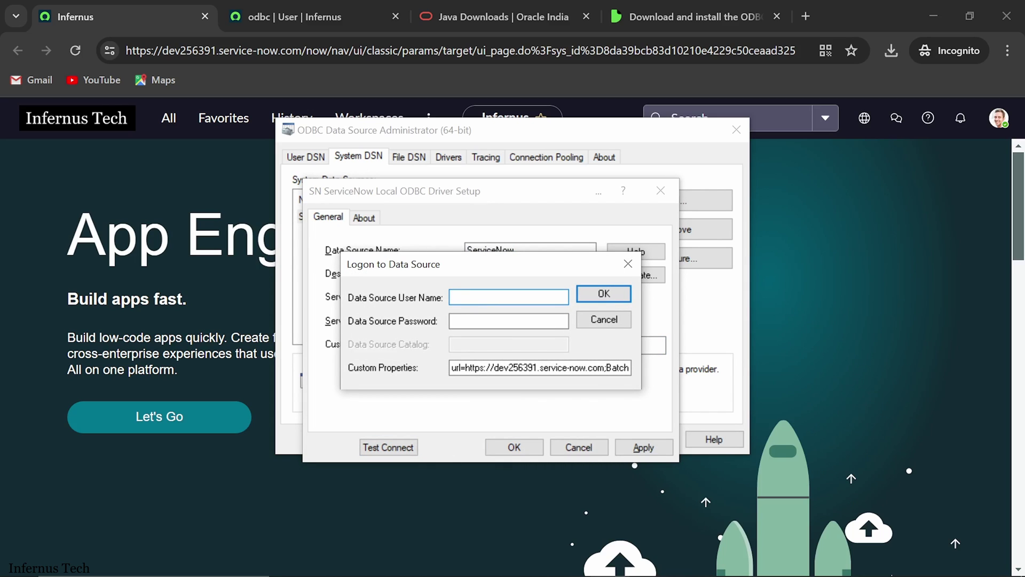
pyautogui.write('odbctest')
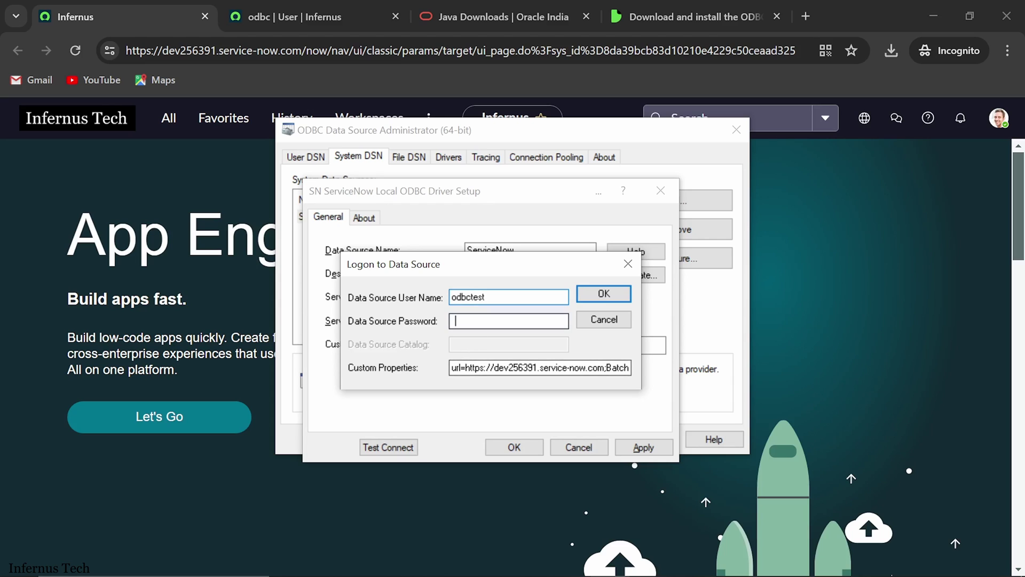
pyautogui.click(455, 321)
pyautogui.write('•••••••')
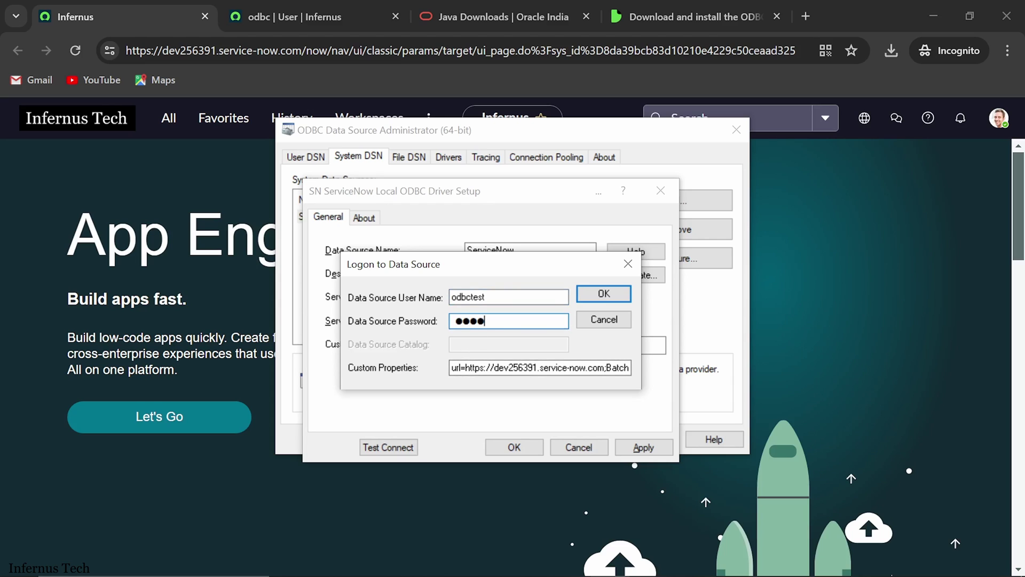
pyautogui.write('•••••')
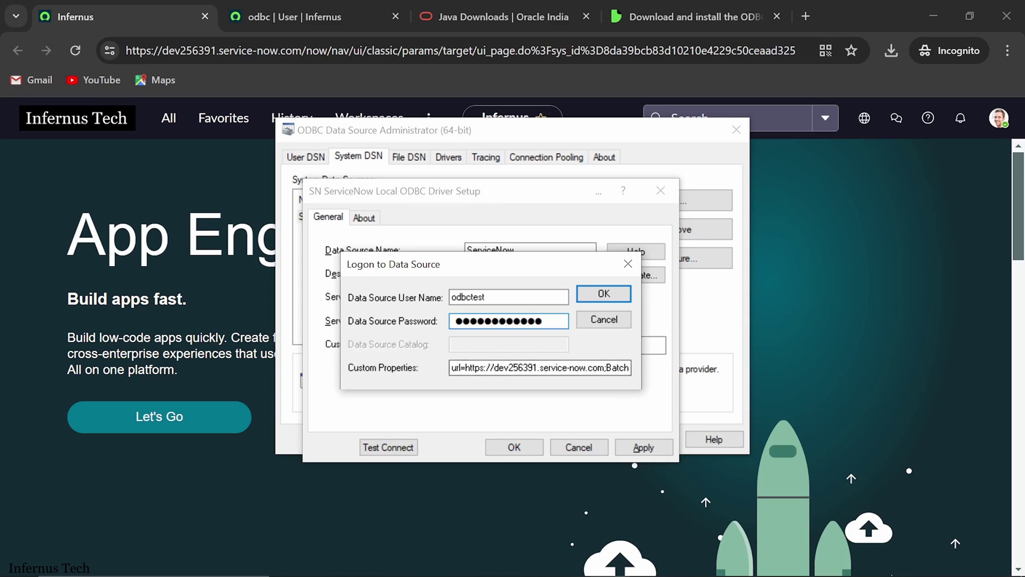
# Step: Review the full Custom Properties string, then submit the logon for a successful connection test
pyautogui.click(578, 368)
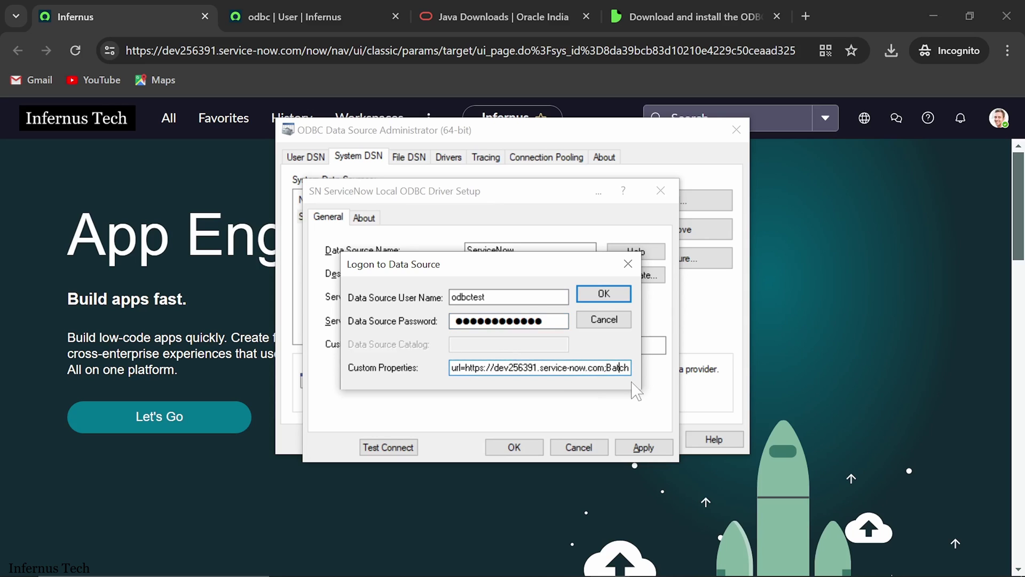
pyautogui.press('Right')
pyautogui.press('Right')
pyautogui.press('Right')
pyautogui.press('Right')
pyautogui.press('Right')
pyautogui.press('Right')
pyautogui.press('Right')
pyautogui.press('Right')
pyautogui.press('Right')
pyautogui.press('Right')
pyautogui.press('Right')
pyautogui.press('Right')
pyautogui.press('Right')
pyautogui.press('Right')
pyautogui.press('Right')
pyautogui.press('Right')
pyautogui.press('Right')
pyautogui.press('Right')
pyautogui.press('Right')
pyautogui.press('Right')
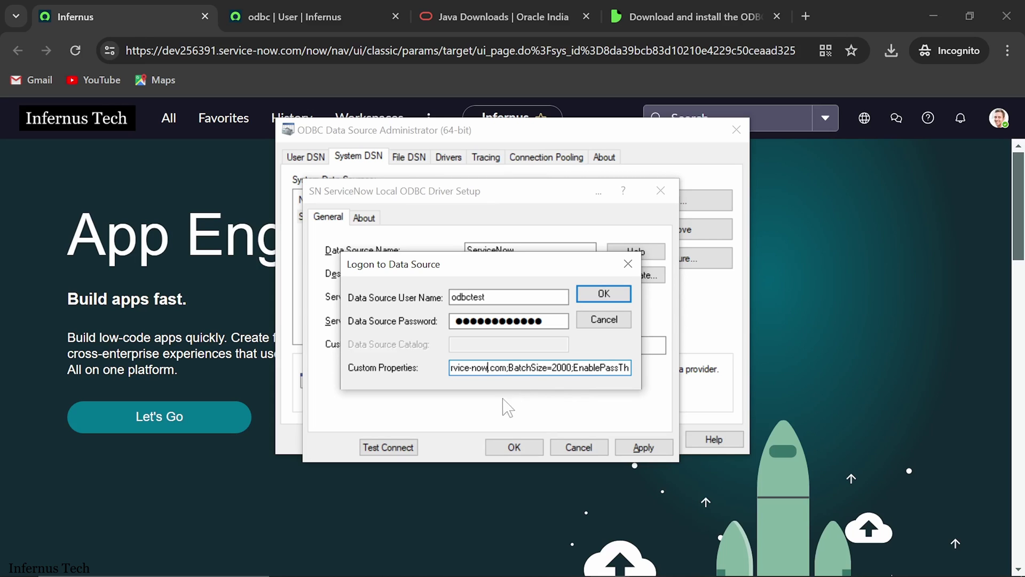
pyautogui.press('Left')
pyautogui.press('Left')
pyautogui.press('Left')
pyautogui.press('Left')
pyautogui.press('Left')
pyautogui.press('Left')
pyautogui.press('Left')
pyautogui.press('Left')
pyautogui.press('Left')
pyautogui.press('Left')
pyautogui.press('Left')
pyautogui.press('Left')
pyautogui.press('Left')
pyautogui.press('Left')
pyautogui.press('Left')
pyautogui.press('Left')
pyautogui.press('Left')
pyautogui.press('Left')
pyautogui.press('Left')
pyautogui.press('Left')
pyautogui.press('Right')
pyautogui.press('Right')
pyautogui.press('Right')
pyautogui.press('Right')
pyautogui.press('Right')
pyautogui.press('Right')
pyautogui.press('Right')
pyautogui.press('Right')
pyautogui.press('Right')
pyautogui.press('Right')
pyautogui.press('Right')
pyautogui.press('Right')
pyautogui.press('Right')
pyautogui.press('Right')
pyautogui.press('Right')
pyautogui.press('Right')
pyautogui.press('Right')
pyautogui.press('Right')
pyautogui.press('Right')
pyautogui.press('Right')
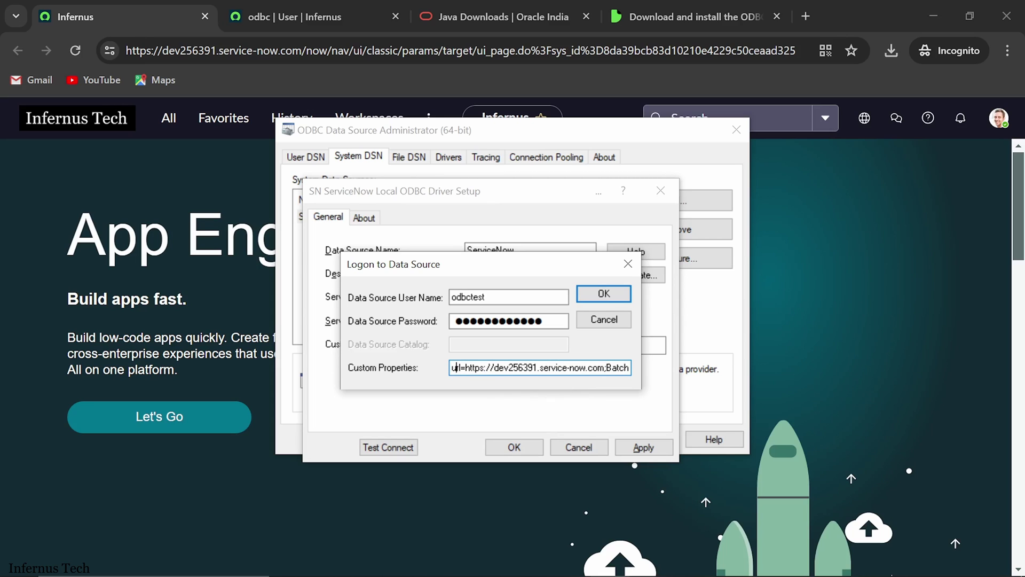
pyautogui.press('Right')
pyautogui.press('Right')
pyautogui.press('Right')
pyautogui.press('Right')
pyautogui.press('Right')
pyautogui.press('Right')
pyautogui.press('Right')
pyautogui.press('Right')
pyautogui.press('Right')
pyautogui.press('Right')
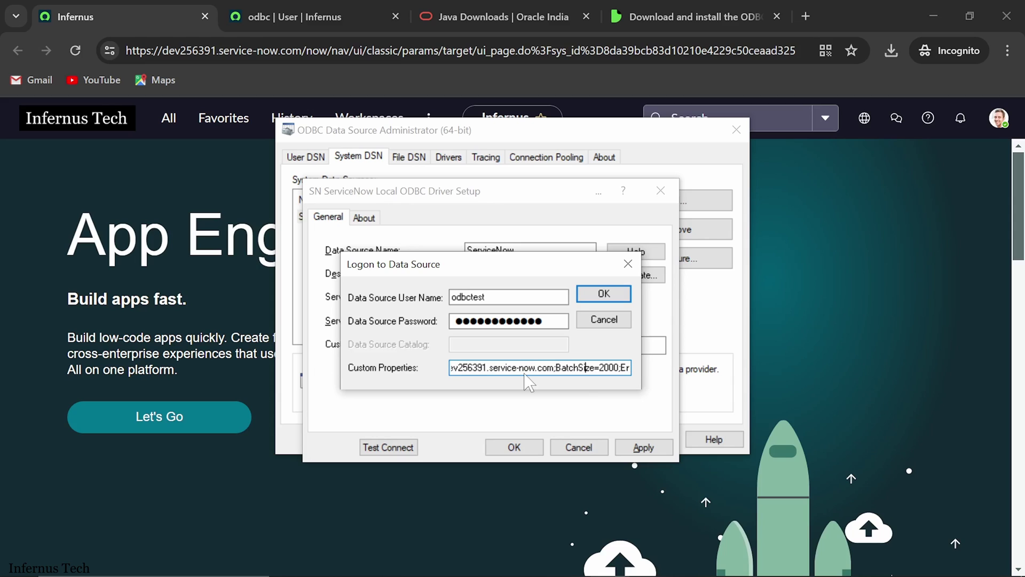
pyautogui.press('Right')
pyautogui.press('Right')
pyautogui.press('Right')
pyautogui.press('Right')
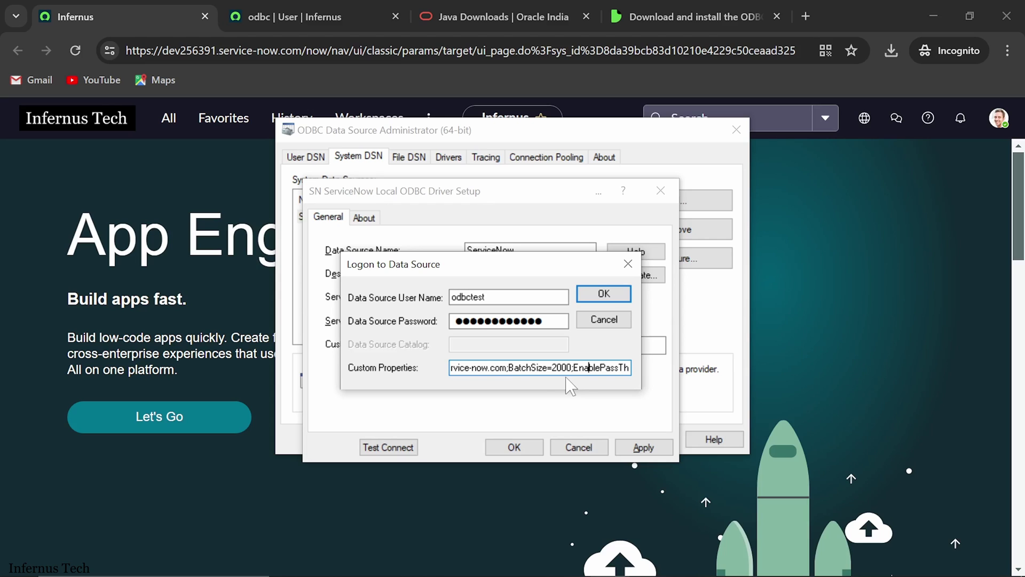
pyautogui.click(606, 294)
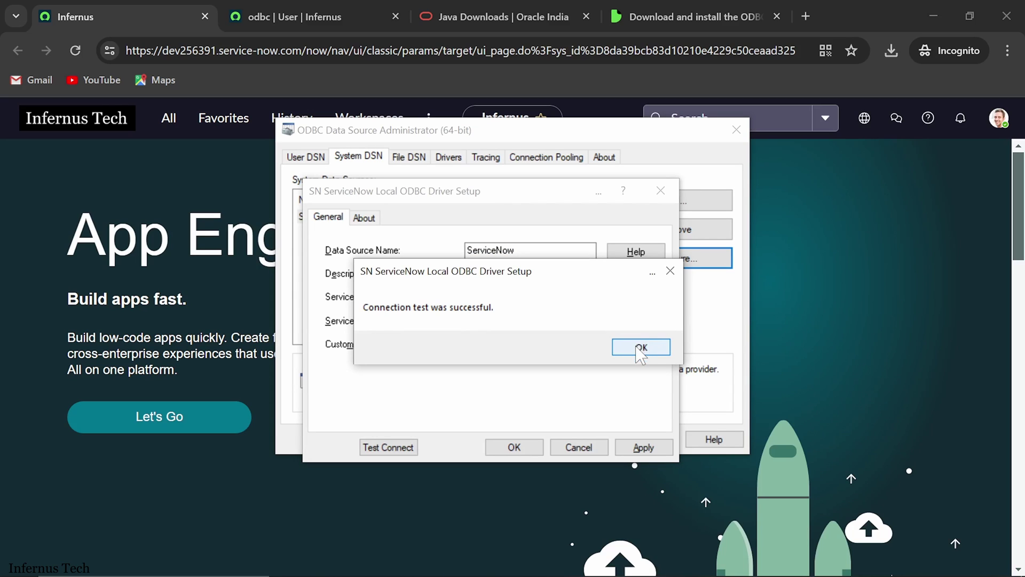
# Step: Confirm the success message, save the ServiceNow DSN settings, and close the ODBC administrator
pyautogui.click(641, 347)
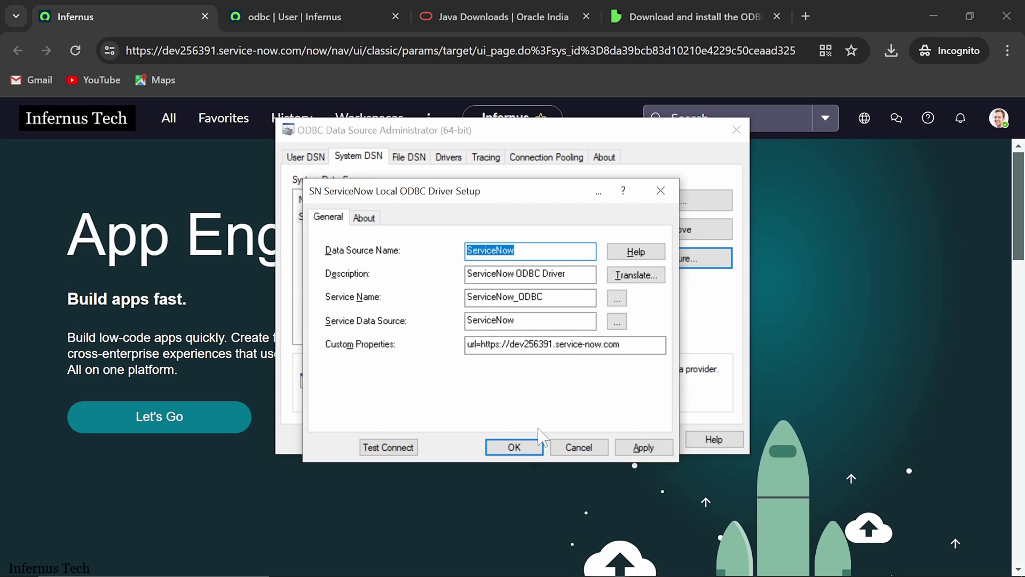
pyautogui.click(514, 447)
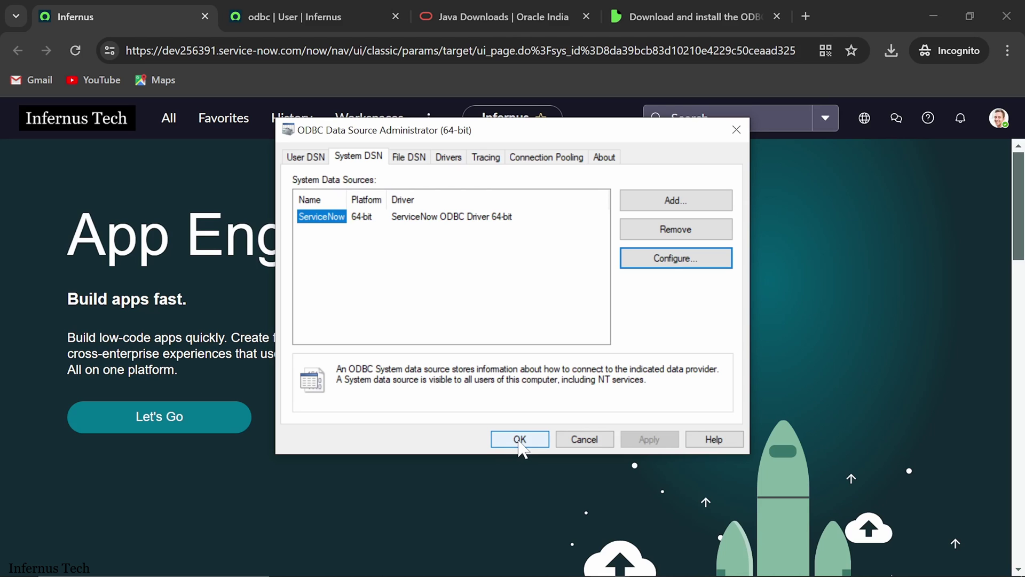
pyautogui.click(519, 442)
# Step: Tick step 5 on the Steps slide, then return to the blank Power BI Desktop report
pyautogui.hotkey('alt', 'Tab')
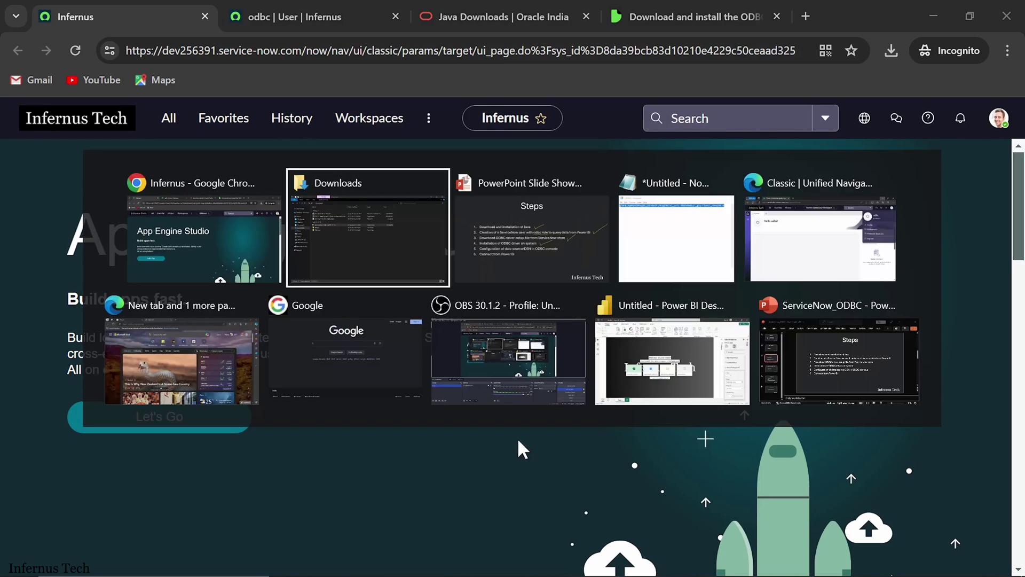
pyautogui.press('Tab')
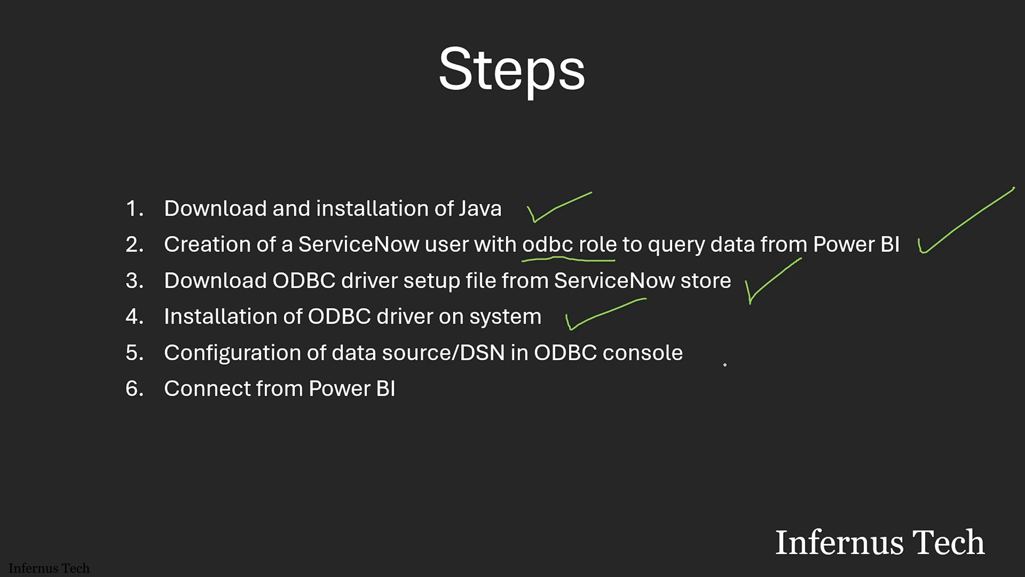
pyautogui.moveTo(702, 354)
pyautogui.mouseDown()
pyautogui.moveTo(706, 374)
pyautogui.moveTo(770, 340)
pyautogui.mouseUp()
pyautogui.hotkey('alt', 'Tab')
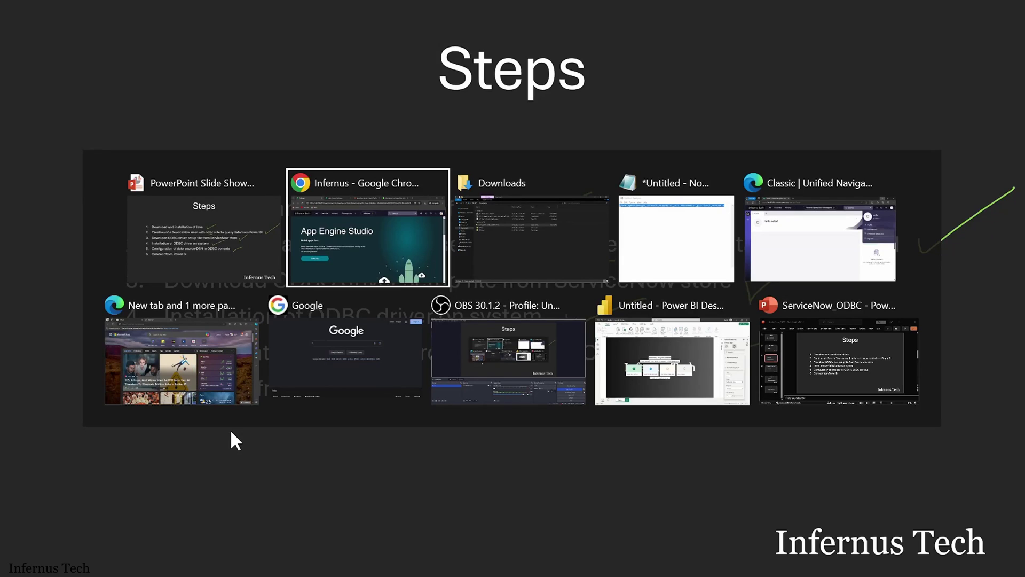
pyautogui.press('Tab')
pyautogui.press('Tab')
pyautogui.press('Tab')
pyautogui.press('Tab')
pyautogui.press('Tab')
pyautogui.press('Tab')
pyautogui.press('Tab')
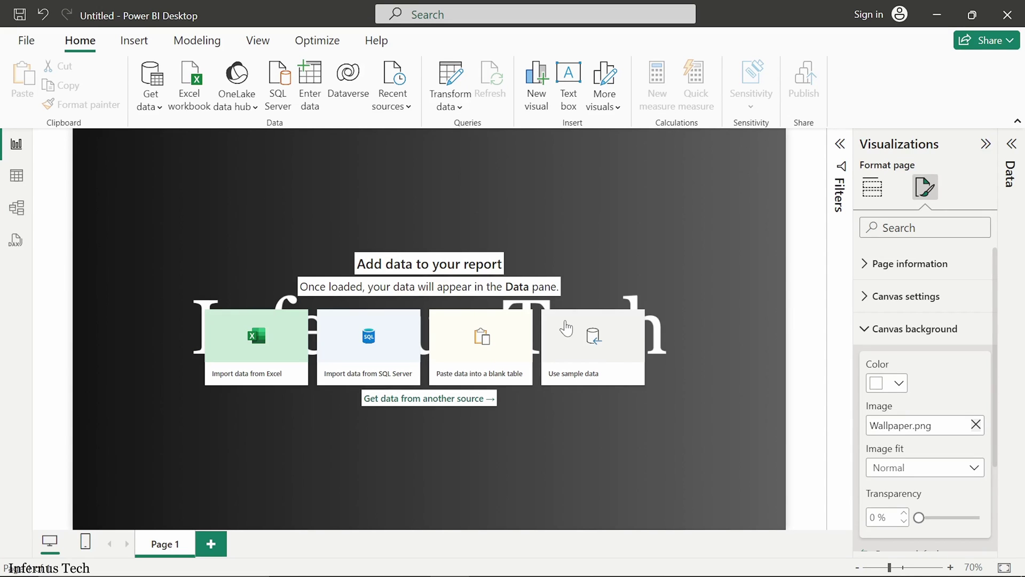
# Step: Find the ODBC connector in the Get Data catalogue and connect with it
pyautogui.click(152, 107)
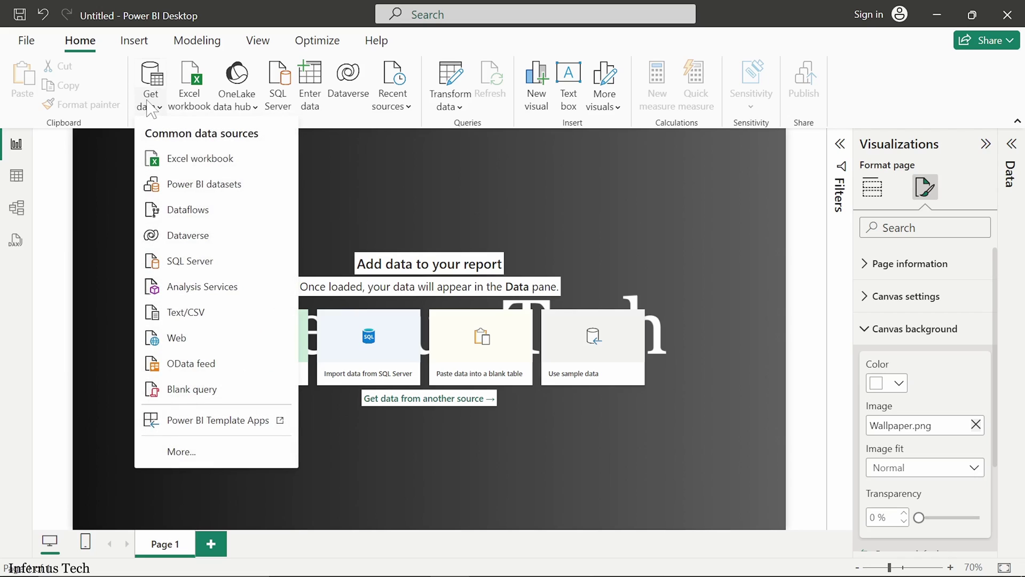
pyautogui.click(195, 449)
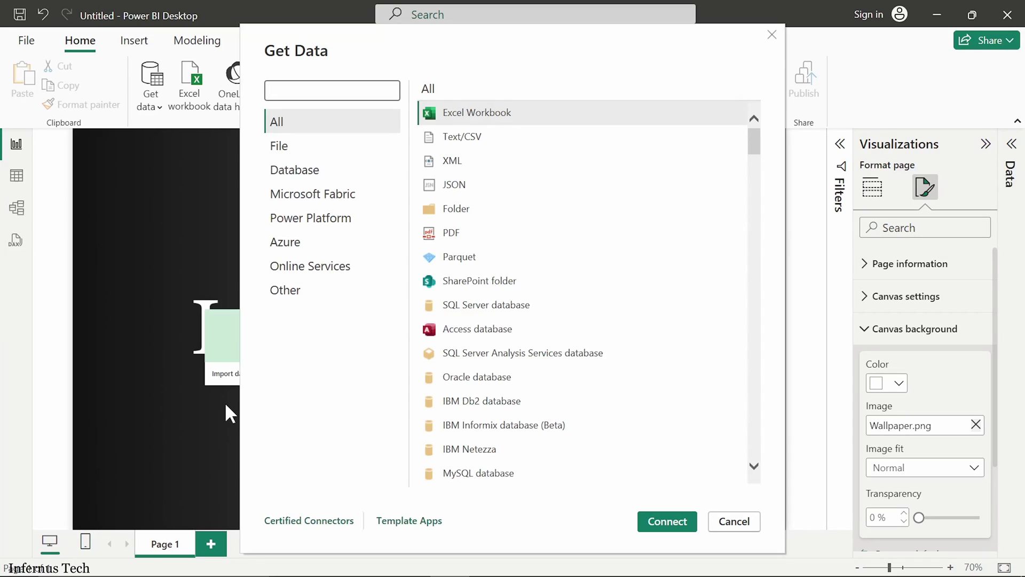
pyautogui.write('odbc')
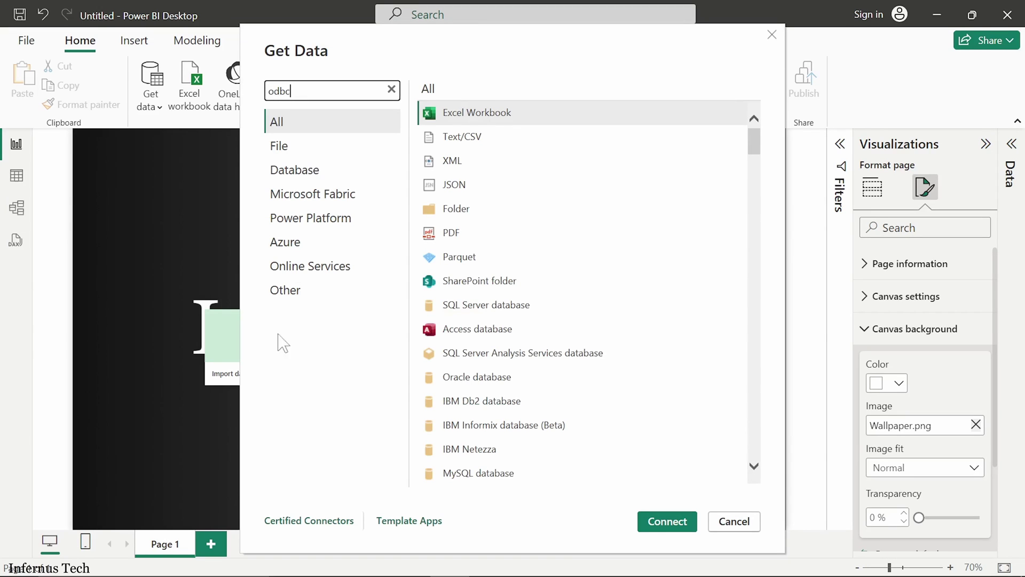
pyautogui.click(474, 118)
pyautogui.click(663, 526)
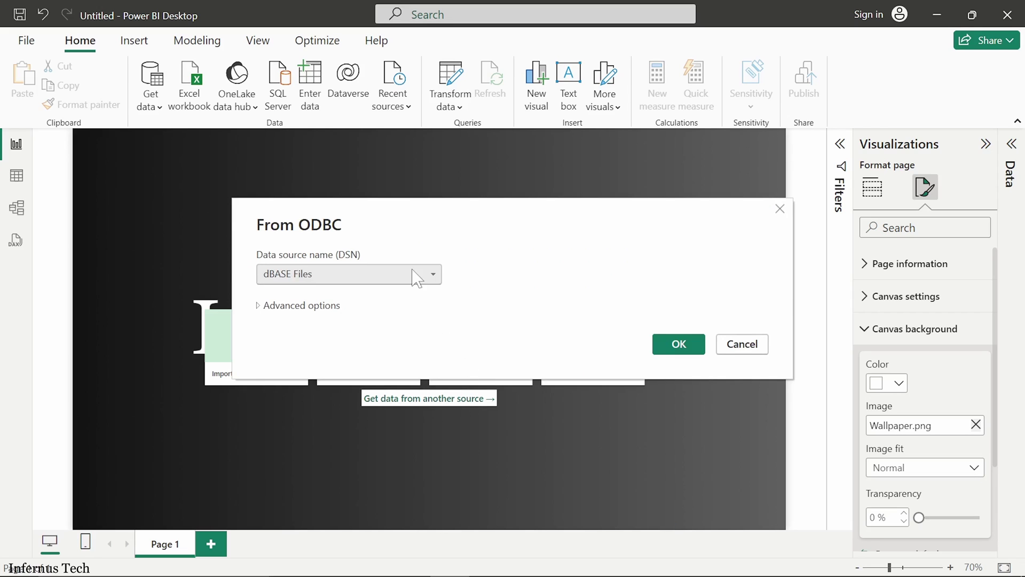
# Step: Choose ServiceNow as the data source name and expand Advanced options
pyautogui.click(417, 275)
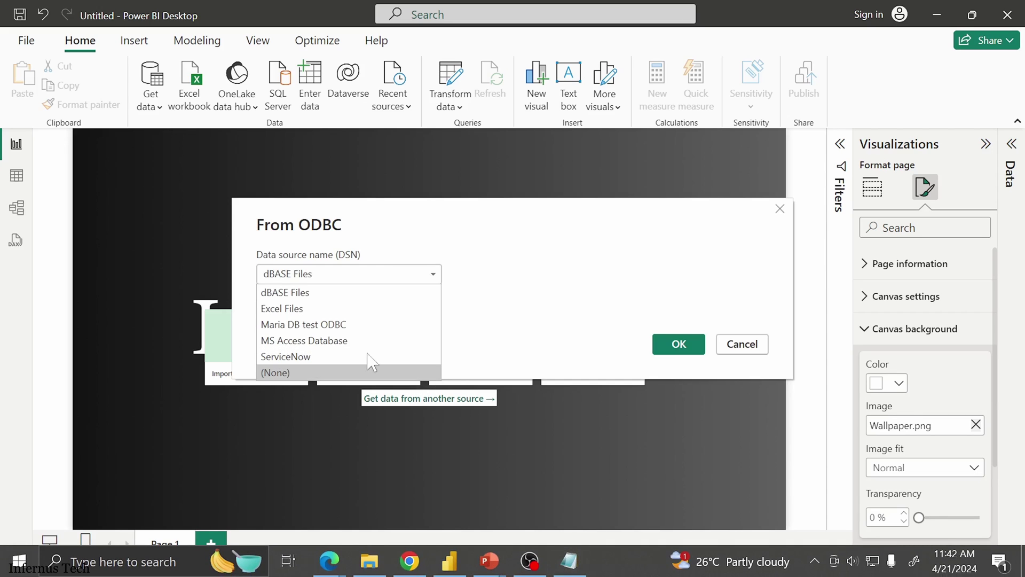
pyautogui.click(317, 358)
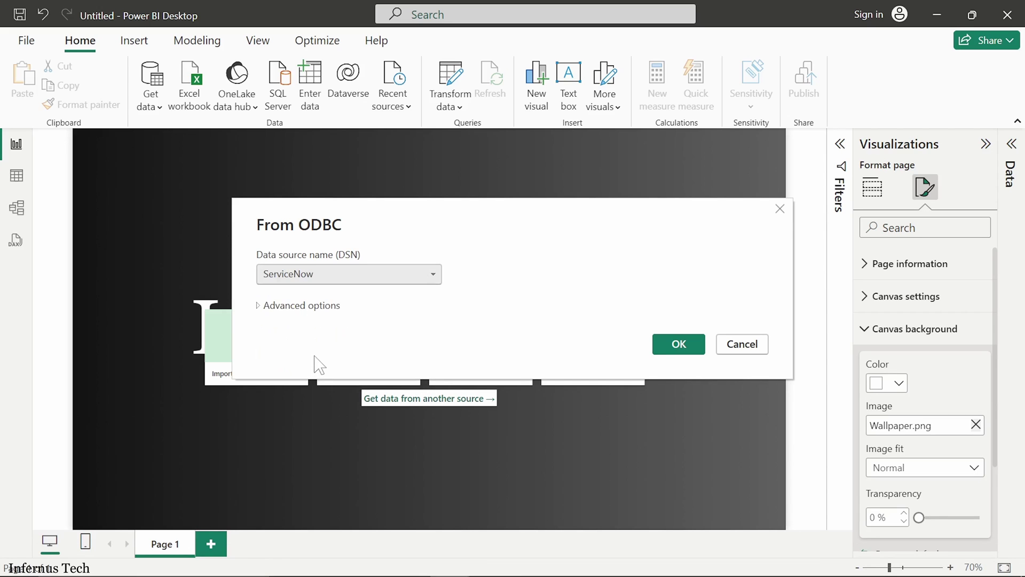
pyautogui.click(260, 306)
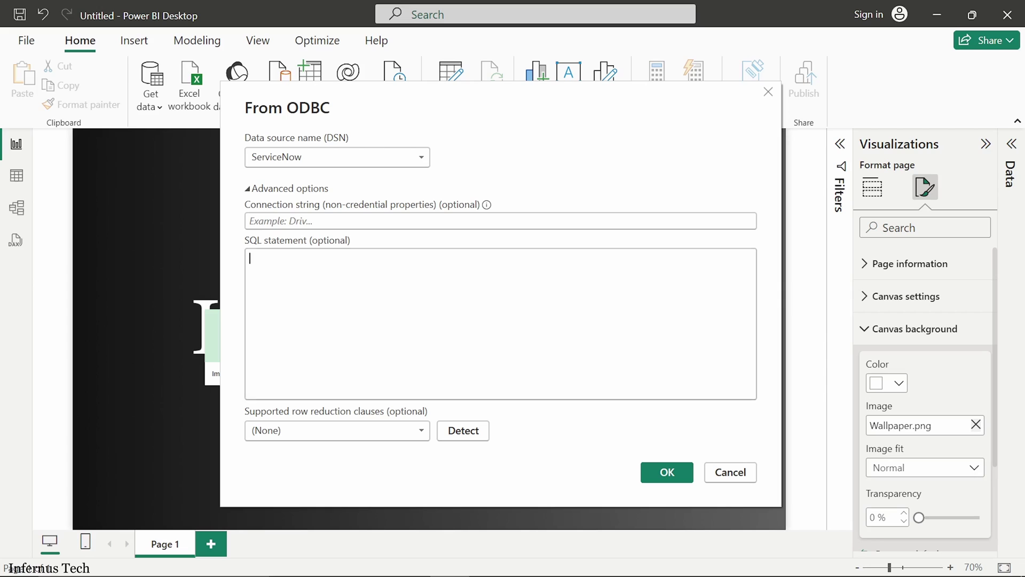
# Step: Enter the SQL statement SELECT TOP 1 * FROM incident WHERE sys_created_on >= '2023-01-01' and submit
pyautogui.write('SELECT ')
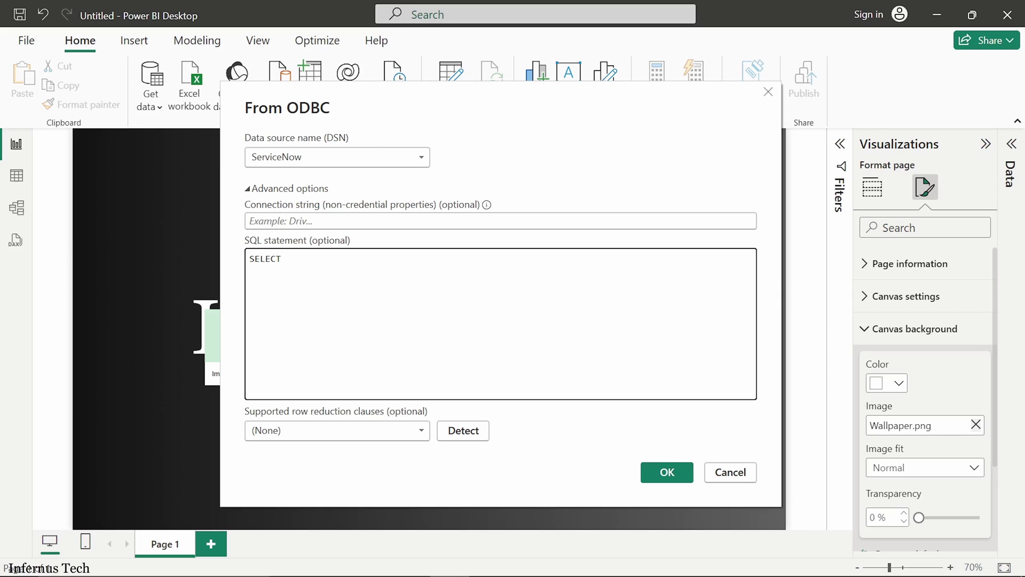
pyautogui.write('FROM ')
pyautogui.write('incident')
pyautogui.write('TOP ')
pyautogui.write('1')
pyautogui.write(' *')
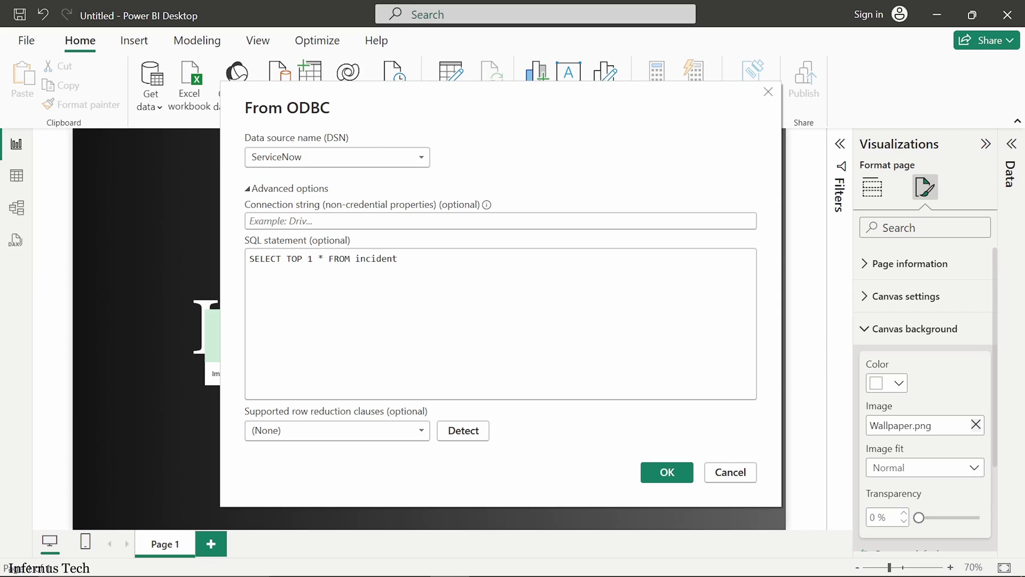
pyautogui.write('WHERE')
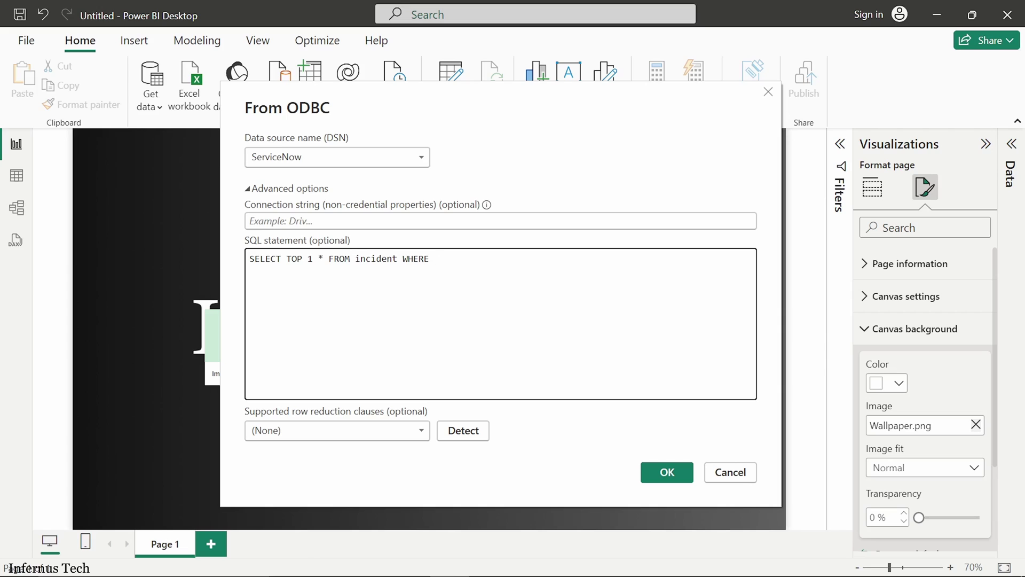
pyautogui.write('sys_created_on >')
pyautogui.press('BackSpace')
pyautogui.write("= '2023-01-0")
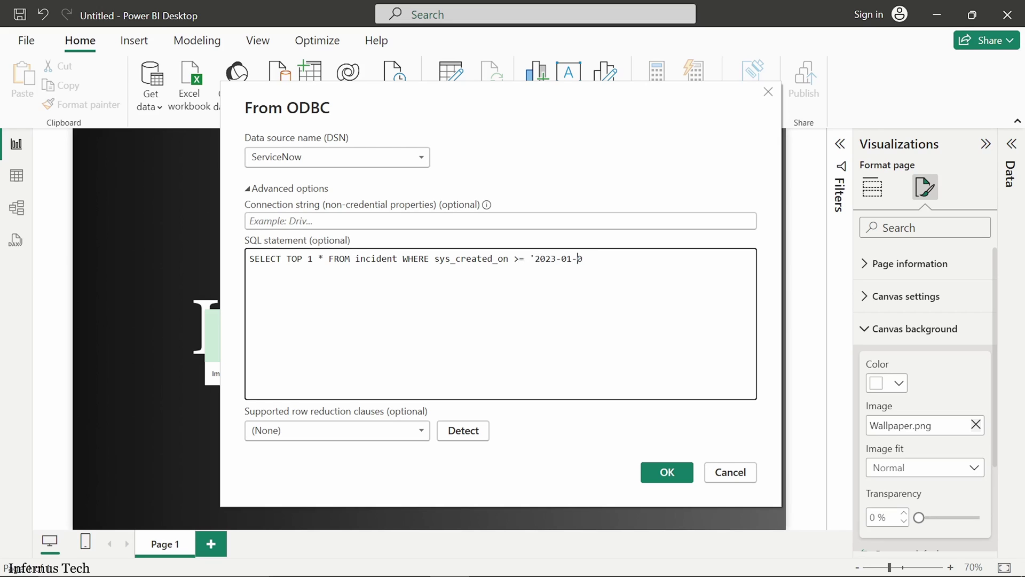
pyautogui.write('1')
pyautogui.click(658, 473)
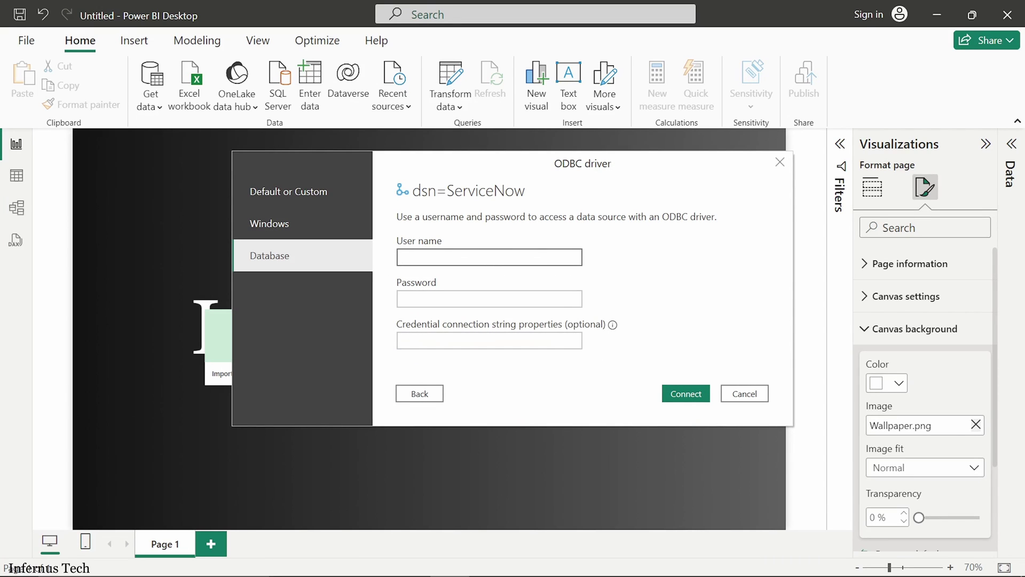
# Step: Enter the ODBC user's database user name and password and connect to ServiceNow
pyautogui.write('odbctest')
pyautogui.press('Tab')
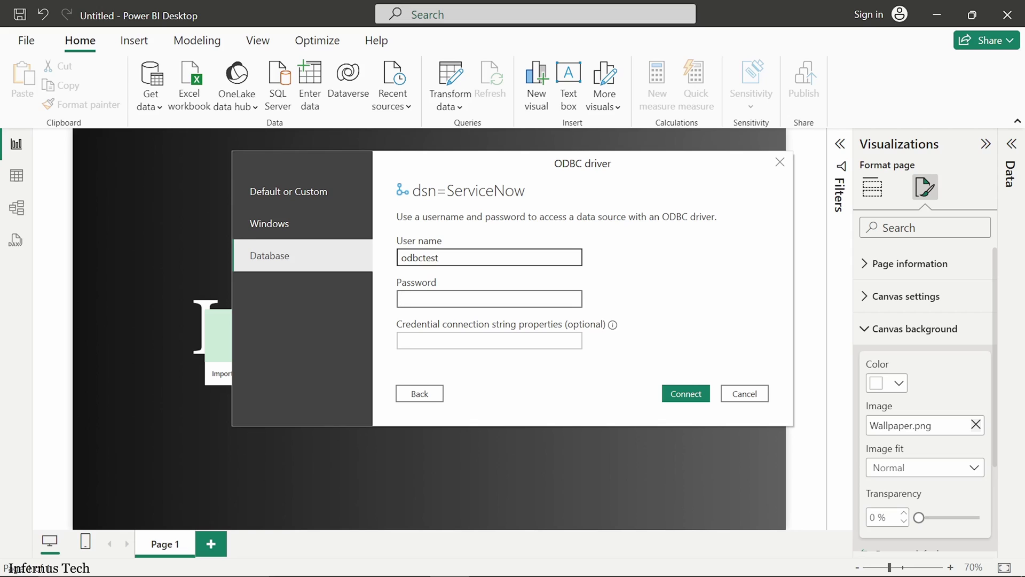
pyautogui.write('************')
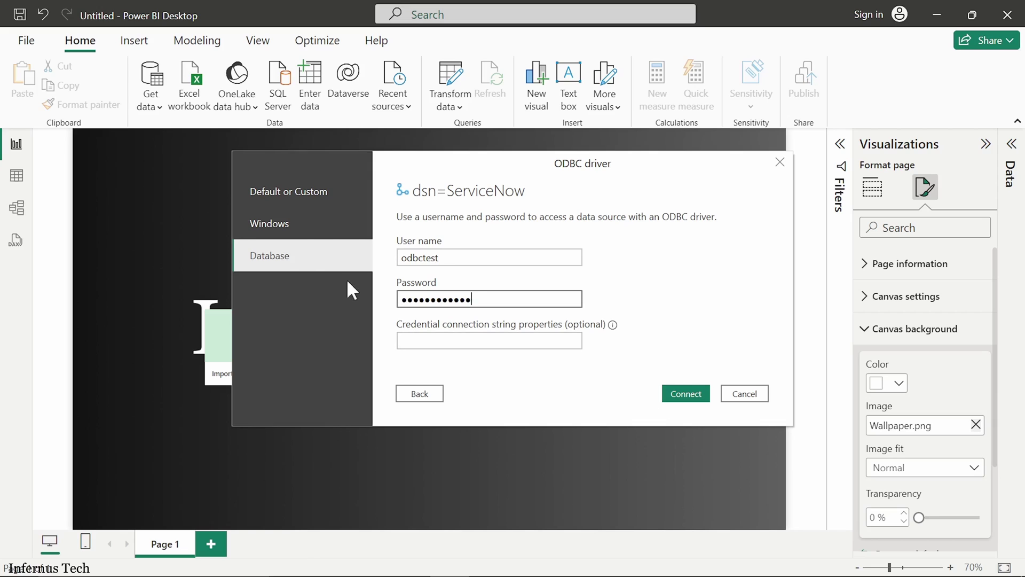
pyautogui.click(687, 389)
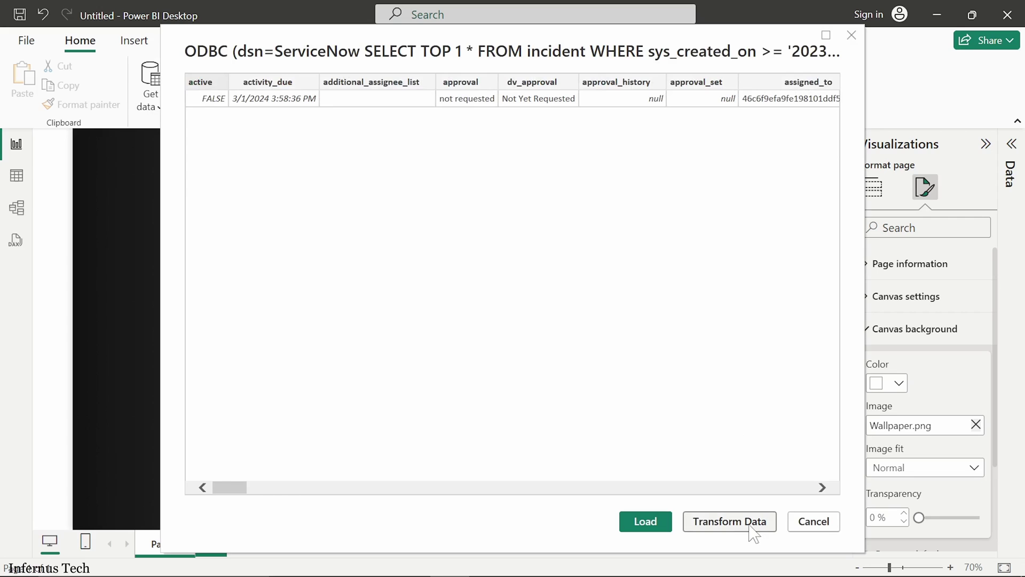
# Step: Load the one-incident ODBC preview into Power Query Editor via Transform Data
pyautogui.click(736, 522)
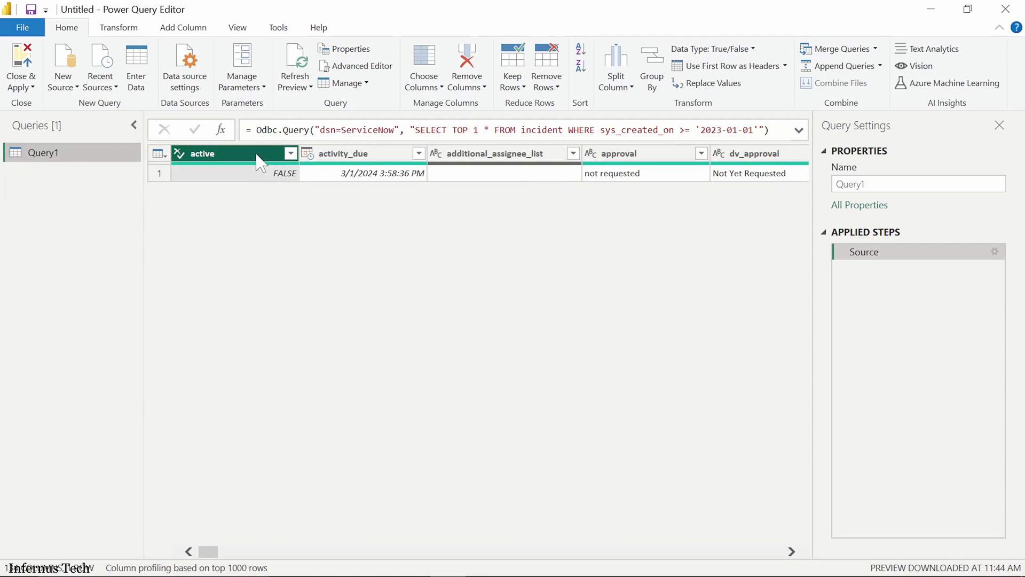
pyautogui.click(510, 158)
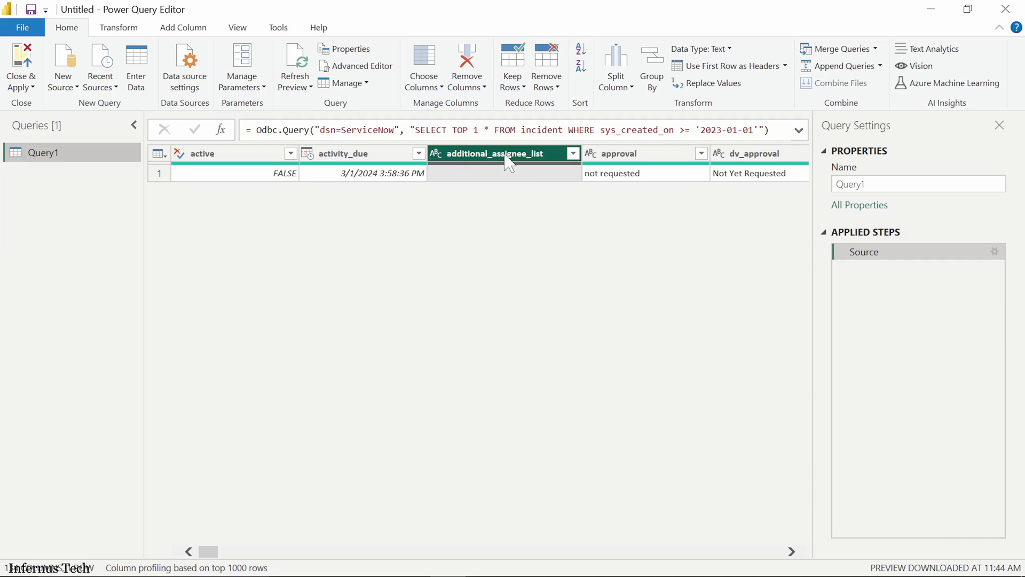
pyautogui.press('Right')
pyautogui.press('Right')
pyautogui.press('Right')
pyautogui.press('Right')
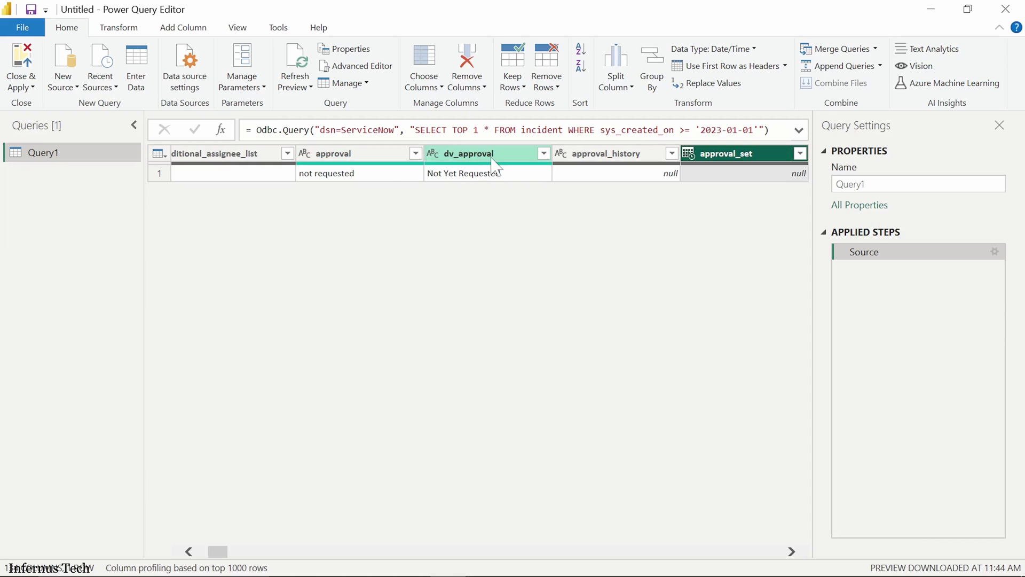
pyautogui.press('Right')
pyautogui.press('Right')
pyautogui.press('Right')
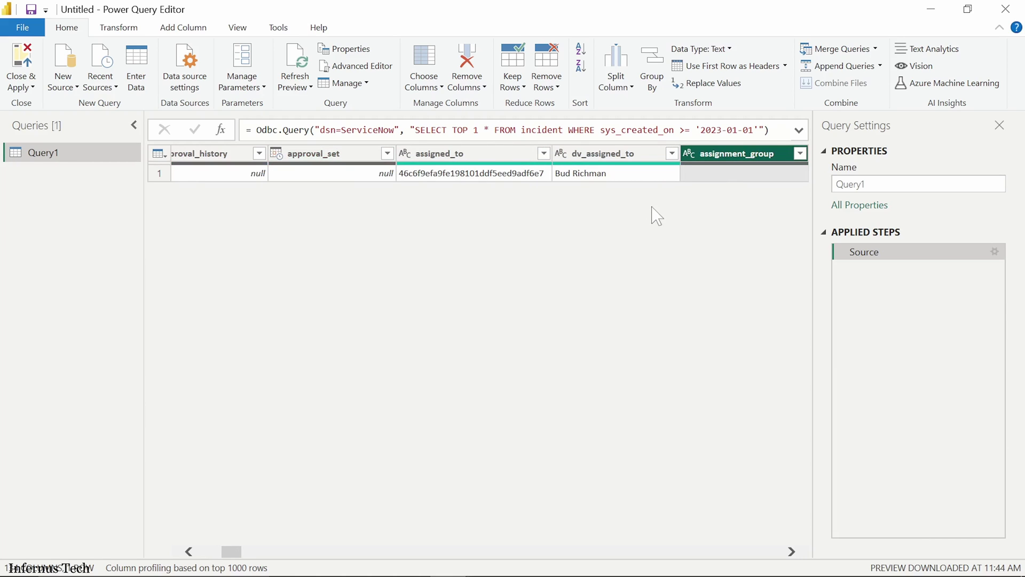
pyautogui.press('Right')
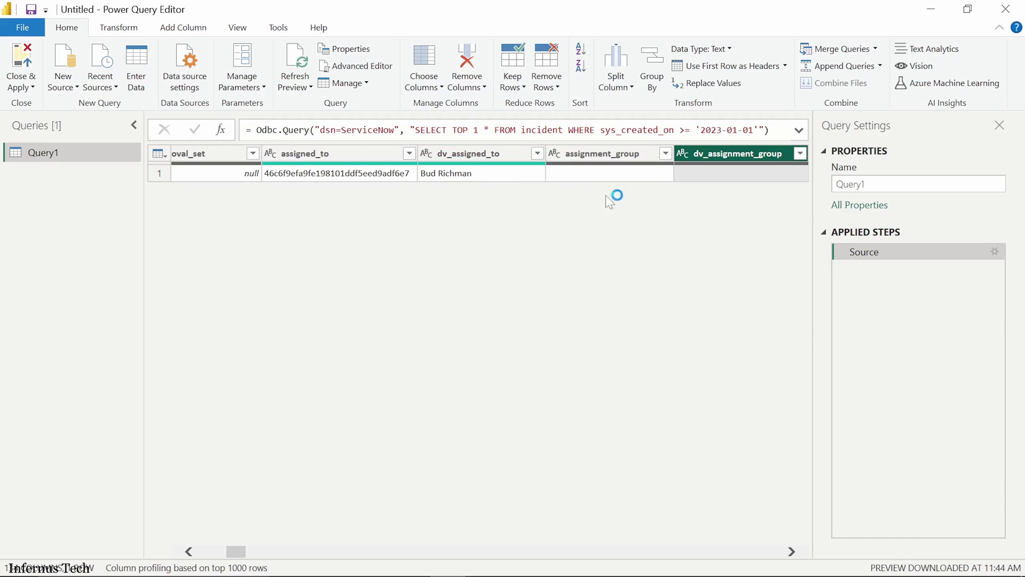
pyautogui.click(995, 252)
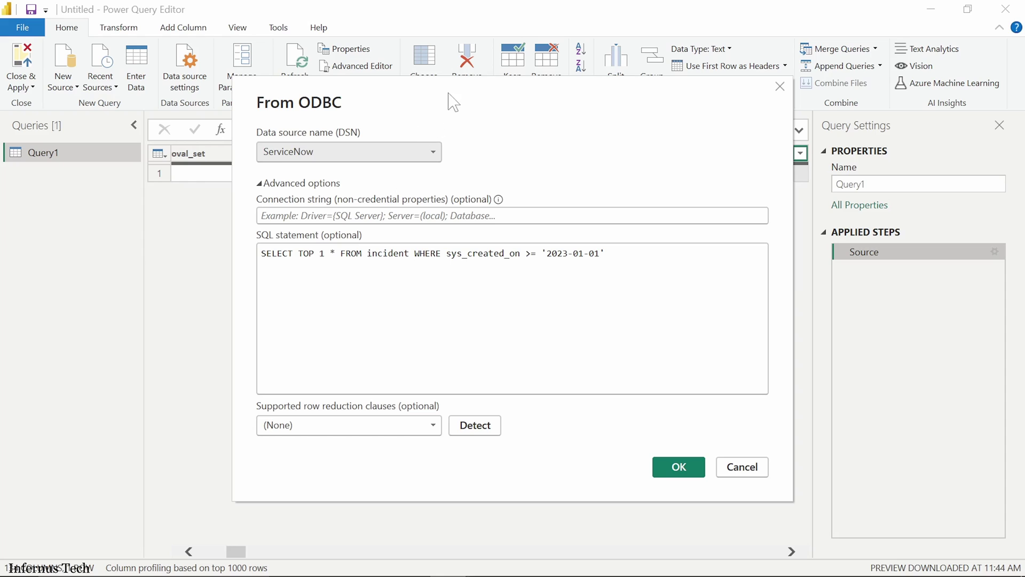
# Step: Remove TOP 1 and put dv_assignment_group, assignment_group before * in the source SQL, then confirm
pyautogui.moveTo(453, 103); pyautogui.dragTo(459, 223)
pyautogui.moveTo(337, 374); pyautogui.dragTo(305, 374)
pyautogui.press('Delete')
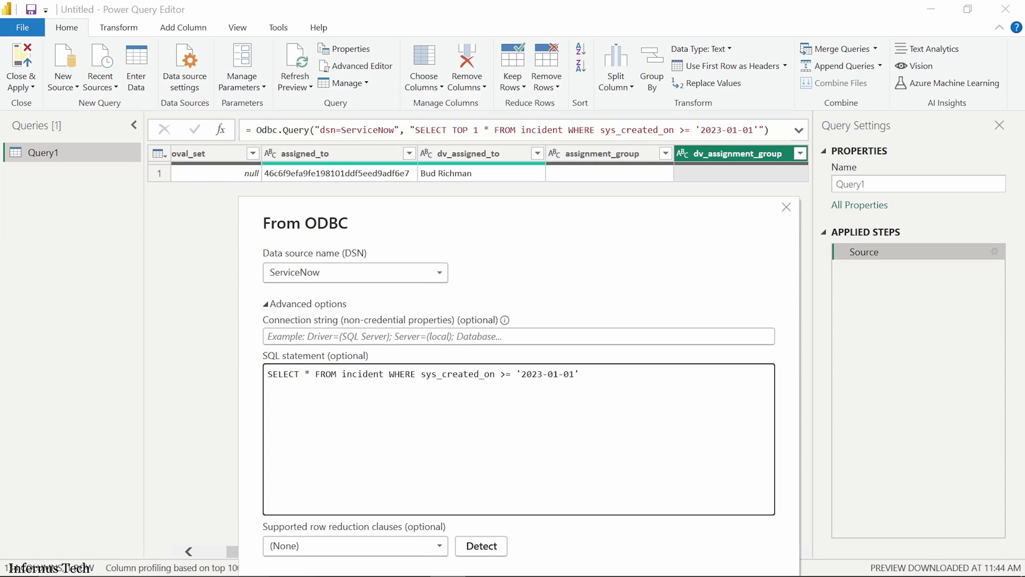
pyautogui.click(581, 374)
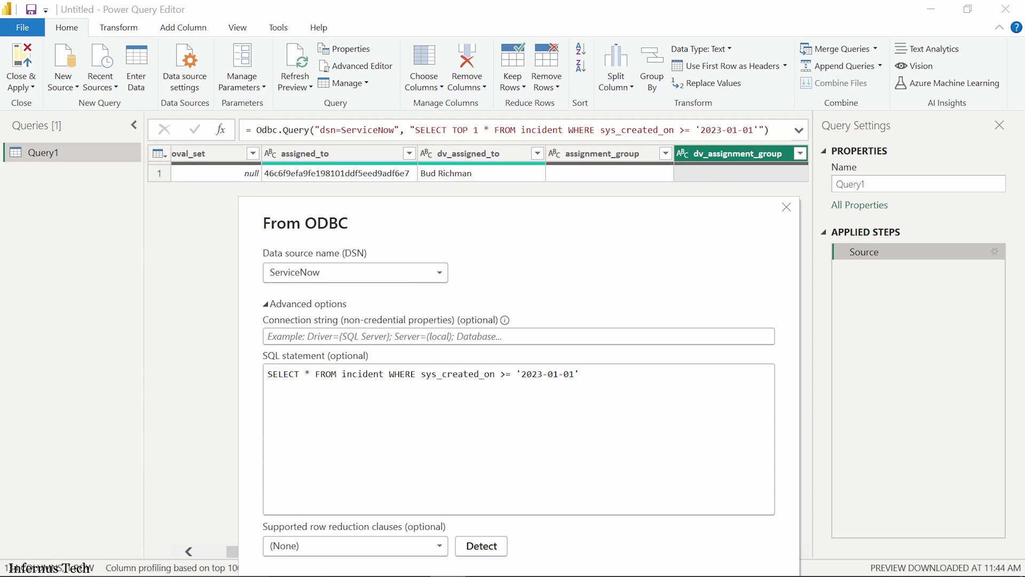
pyautogui.click(306, 374)
pyautogui.write('dv_')
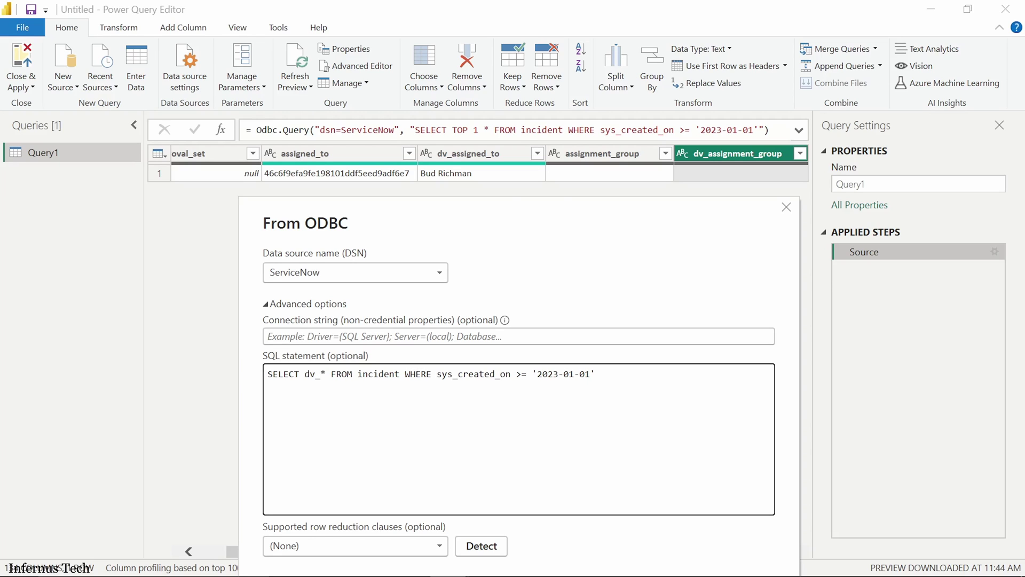
pyautogui.write('assignment_')
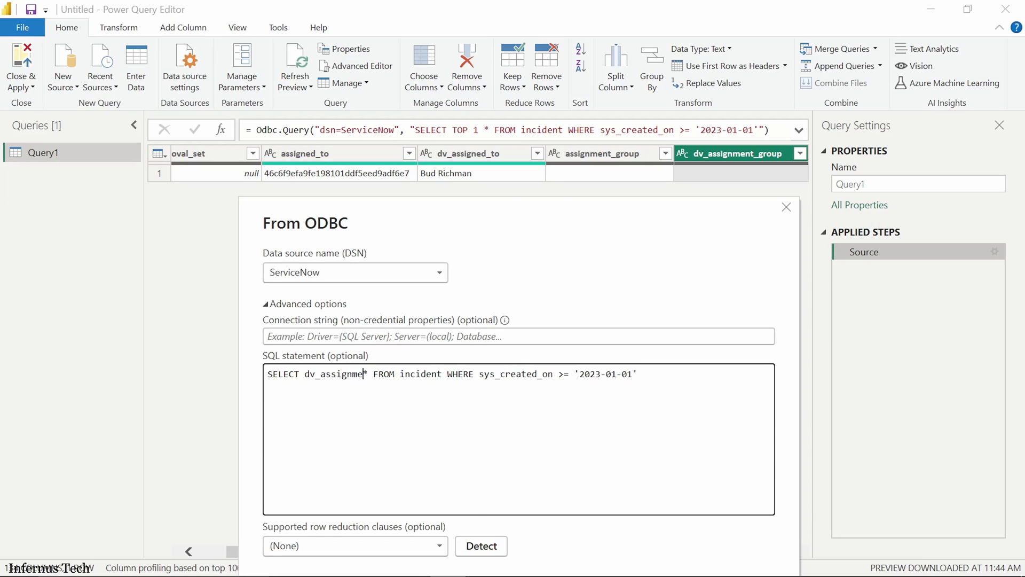
pyautogui.write('group, ')
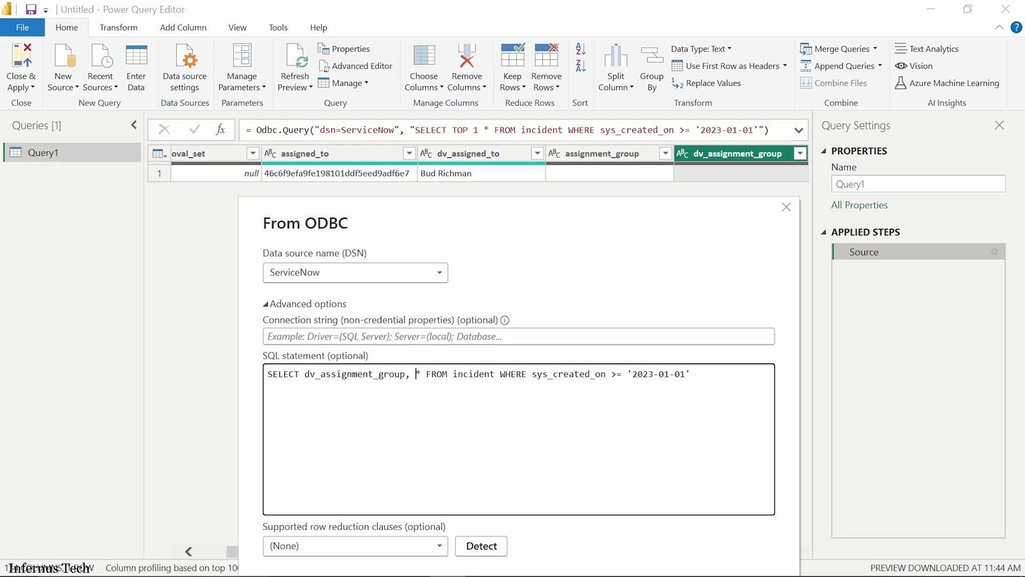
pyautogui.write('assignment_gro')
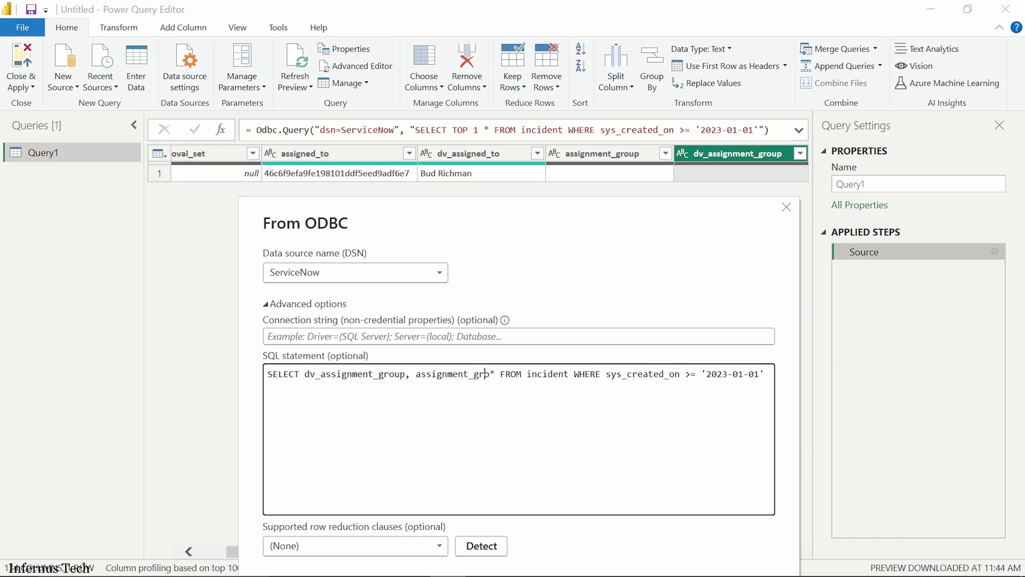
pyautogui.write('up,')
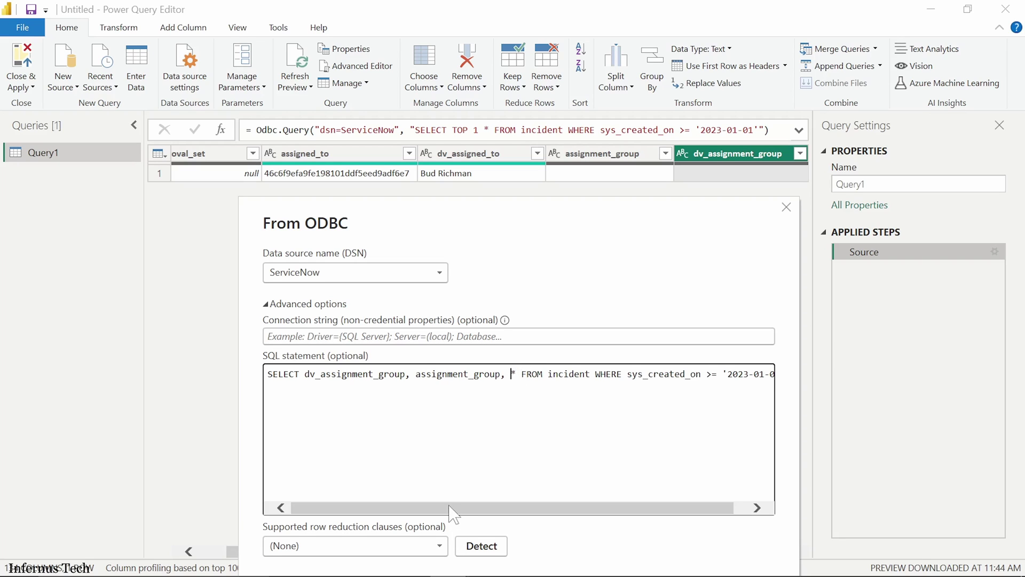
pyautogui.moveTo(450, 507); pyautogui.dragTo(612, 509)
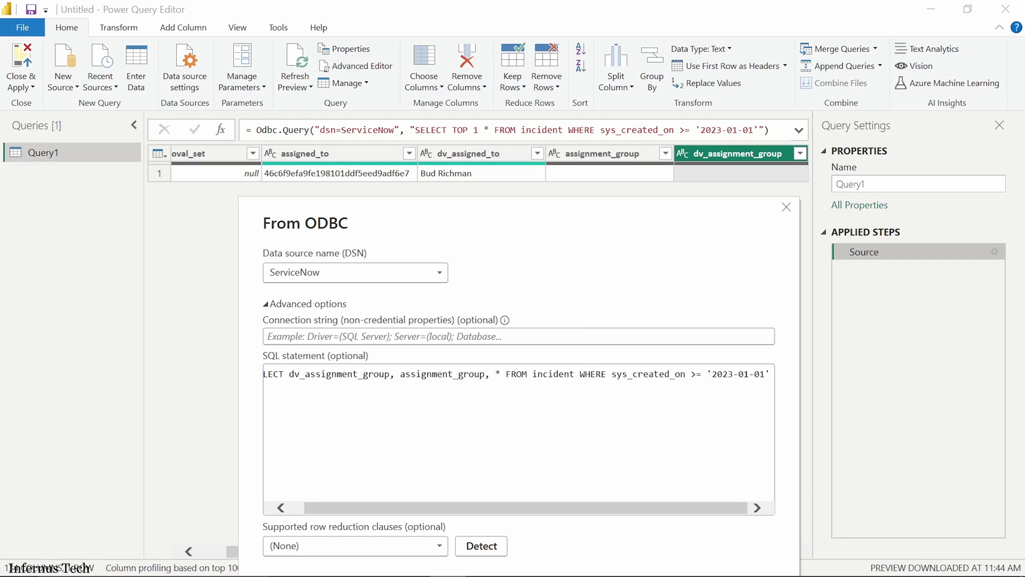
pyautogui.moveTo(610, 215); pyautogui.dragTo(564, 178)
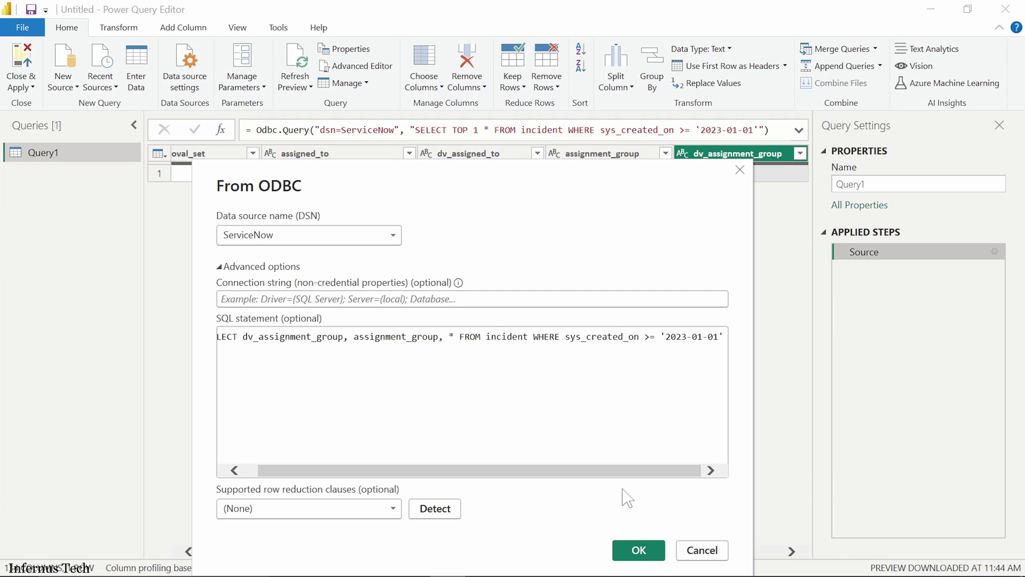
pyautogui.moveTo(543, 183); pyautogui.dragTo(540, 140)
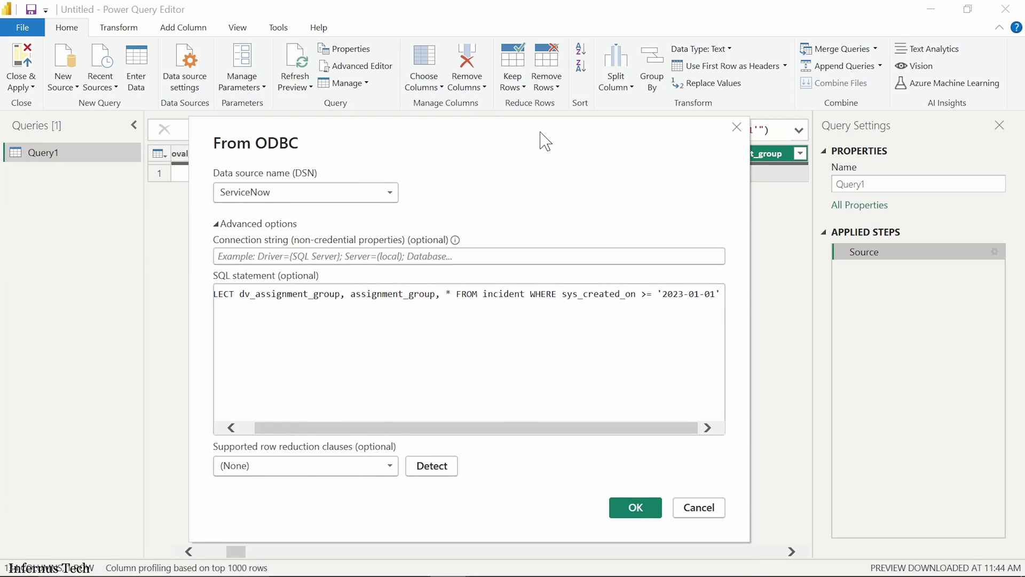
pyautogui.click(644, 514)
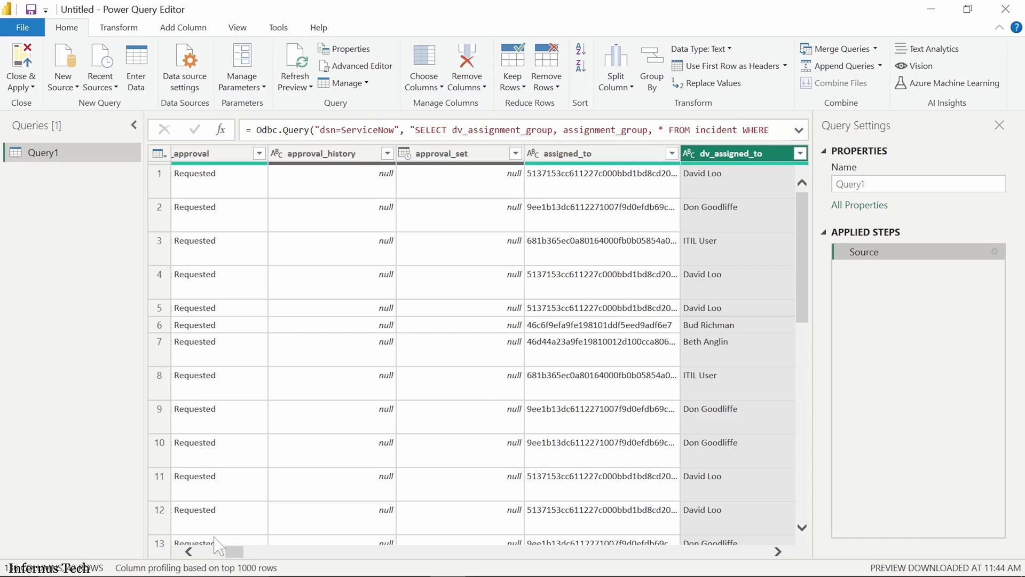
pyautogui.moveTo(235, 555); pyautogui.dragTo(156, 555)
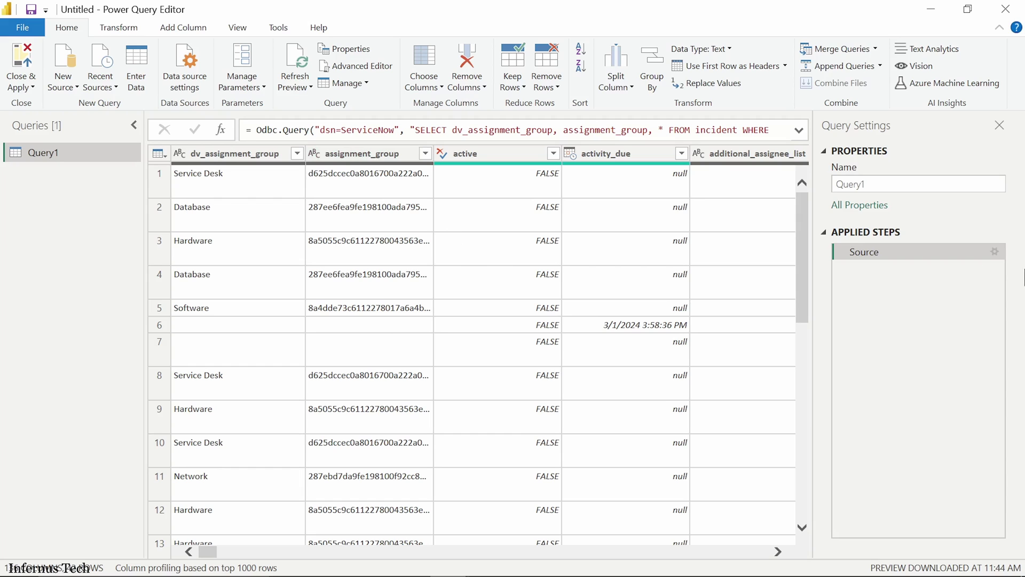
pyautogui.click(994, 252)
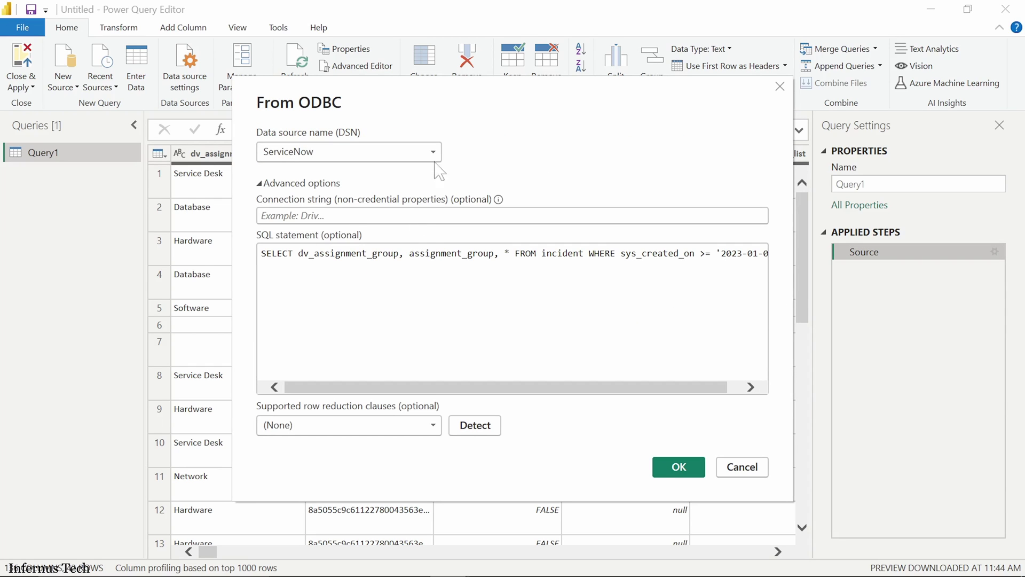
pyautogui.moveTo(461, 85); pyautogui.dragTo(462, 287)
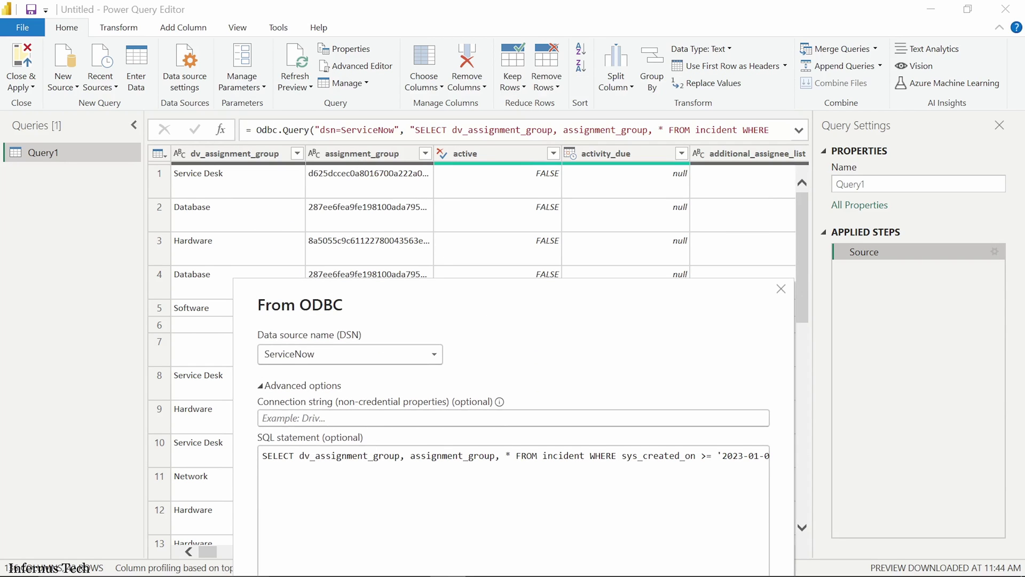
pyautogui.moveTo(691, 304); pyautogui.dragTo(713, 165)
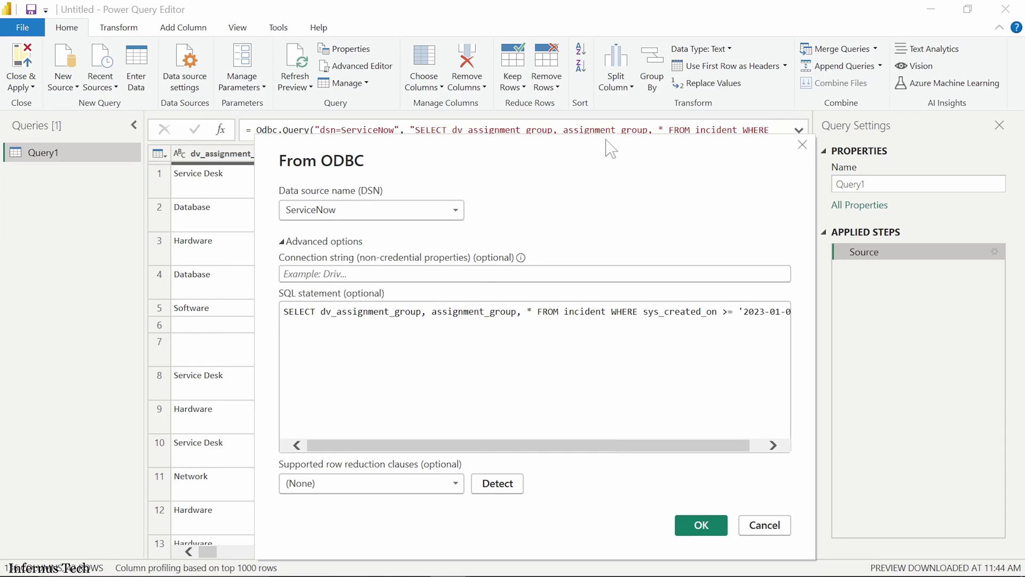
pyautogui.moveTo(606, 141); pyautogui.dragTo(607, 166)
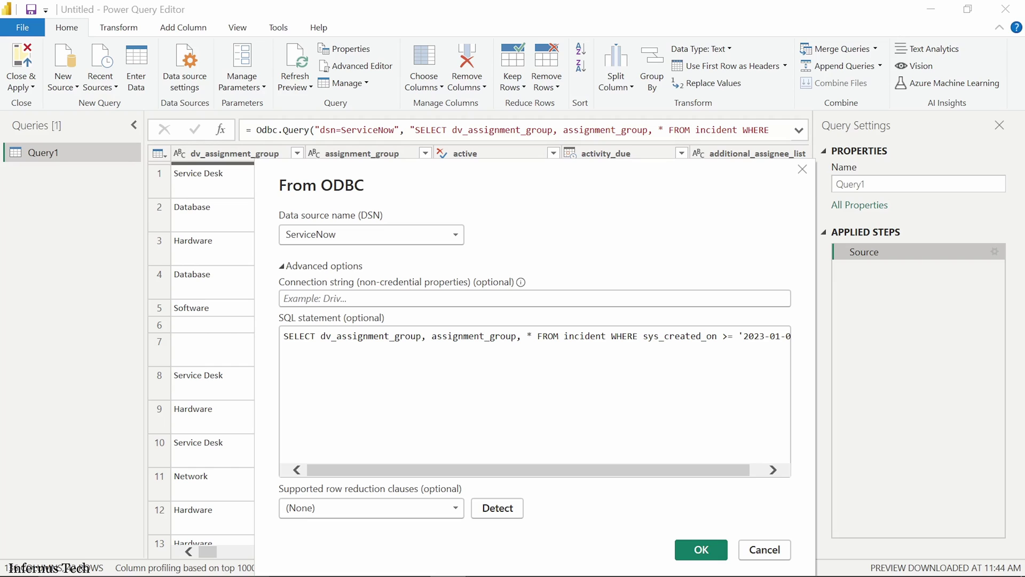
pyautogui.moveTo(652, 175); pyautogui.dragTo(642, 110)
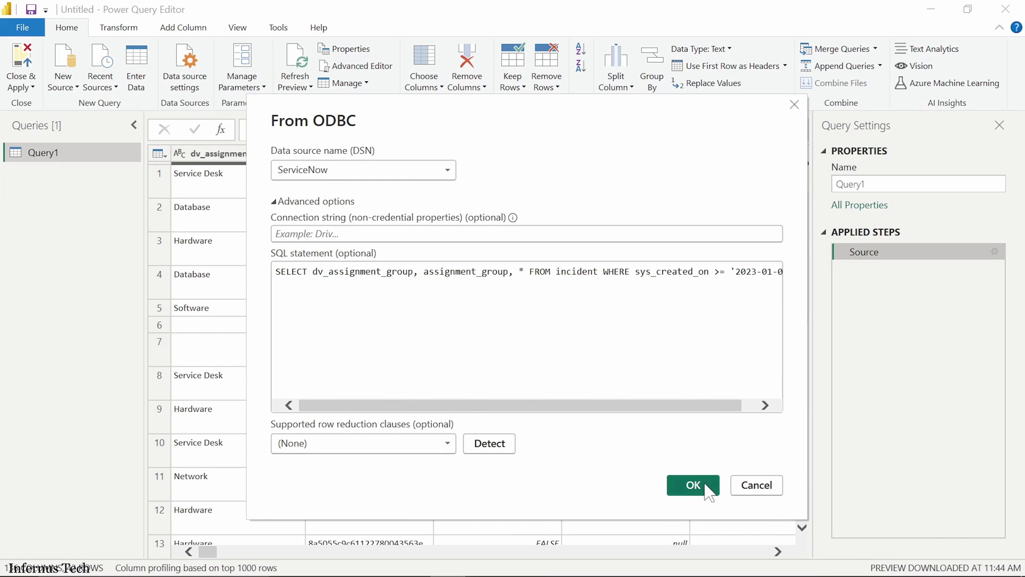
pyautogui.click(764, 486)
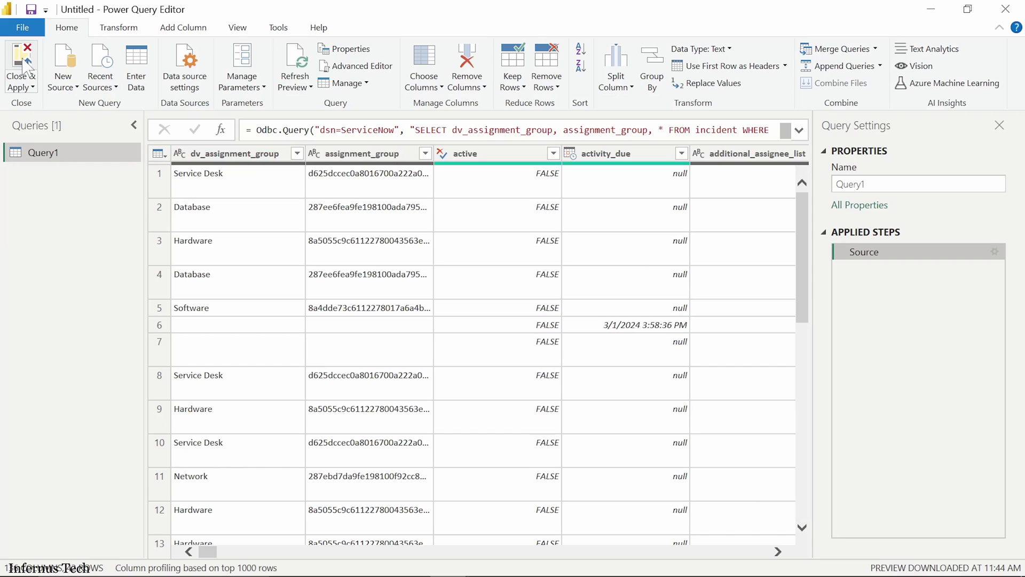
# Step: Close & Apply to load Query1's incident rows into the Power BI report
pyautogui.click(27, 67)
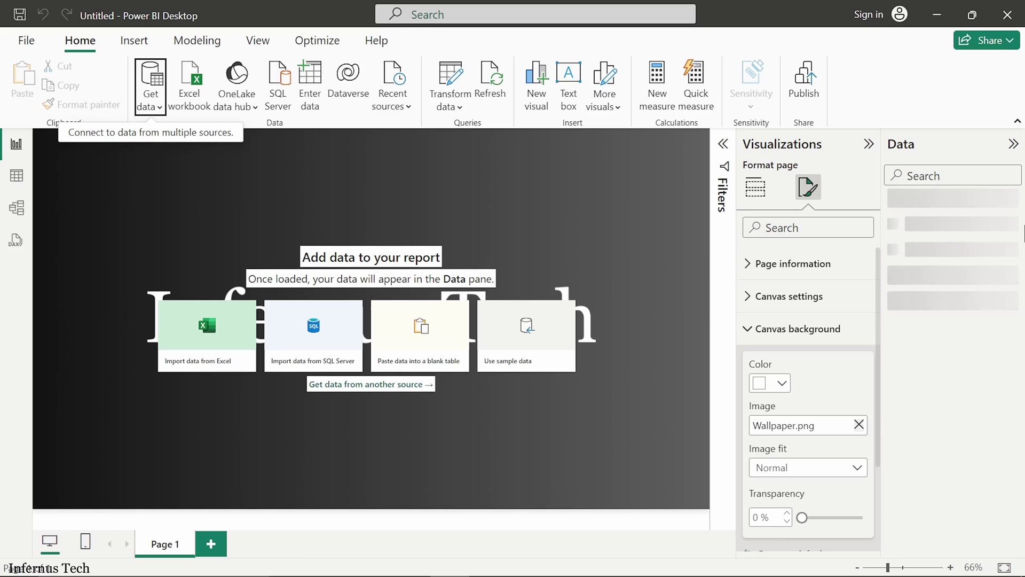
# Step: Expand Query1 and place an empty stacked bar chart at the centre of the page
pyautogui.moveTo(488, 575)
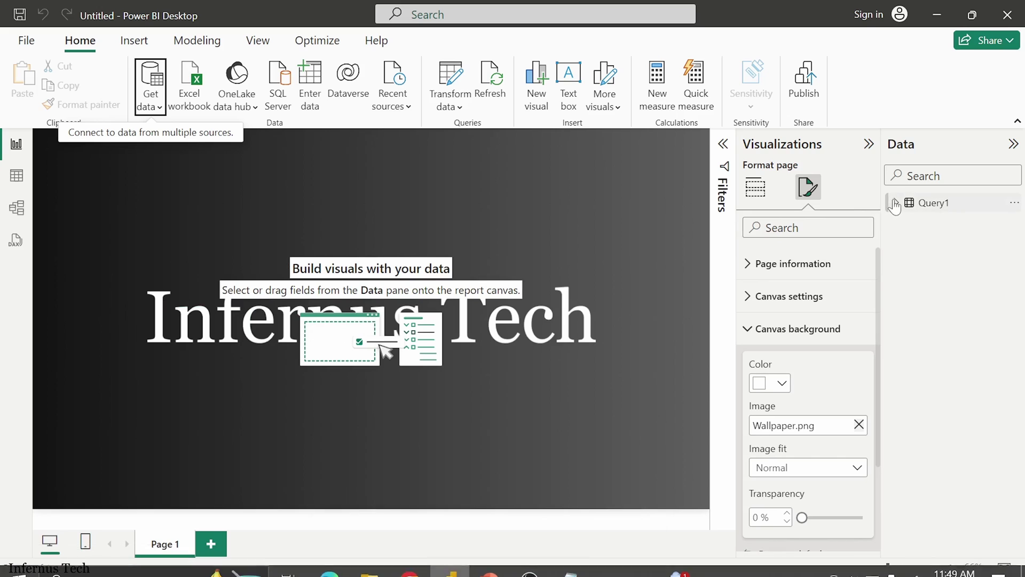
pyautogui.click(896, 204)
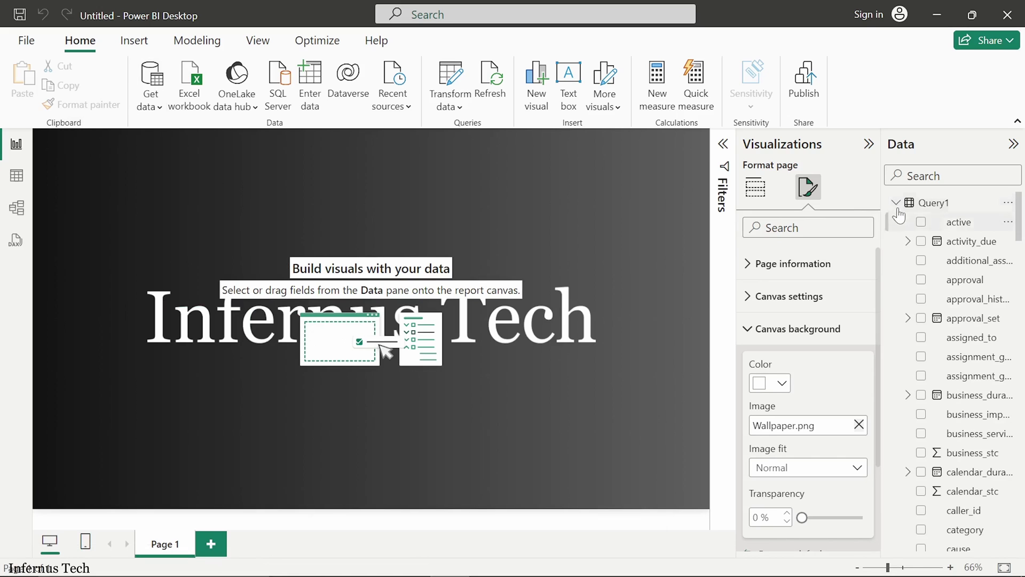
pyautogui.click(755, 187)
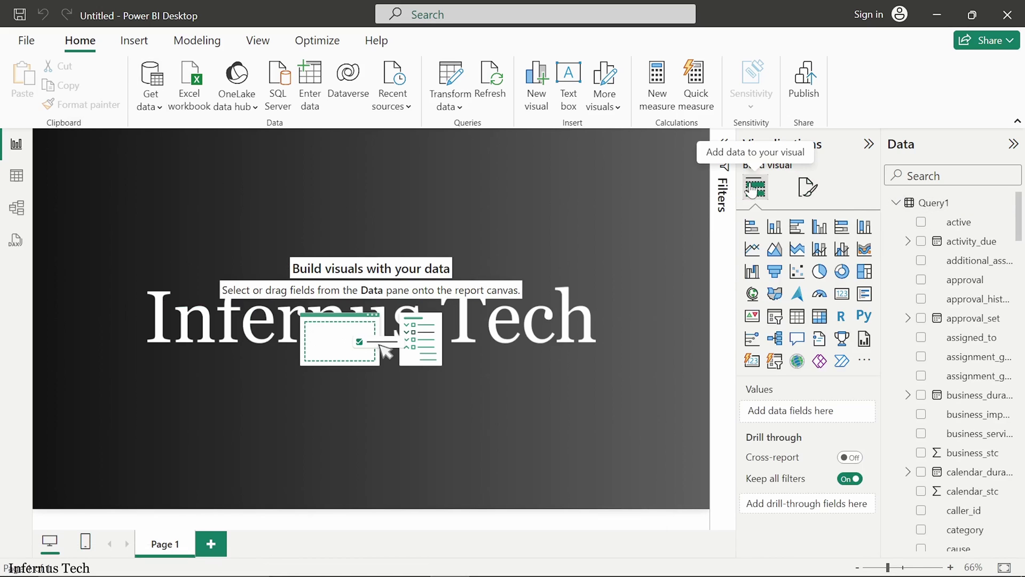
pyautogui.click(753, 228)
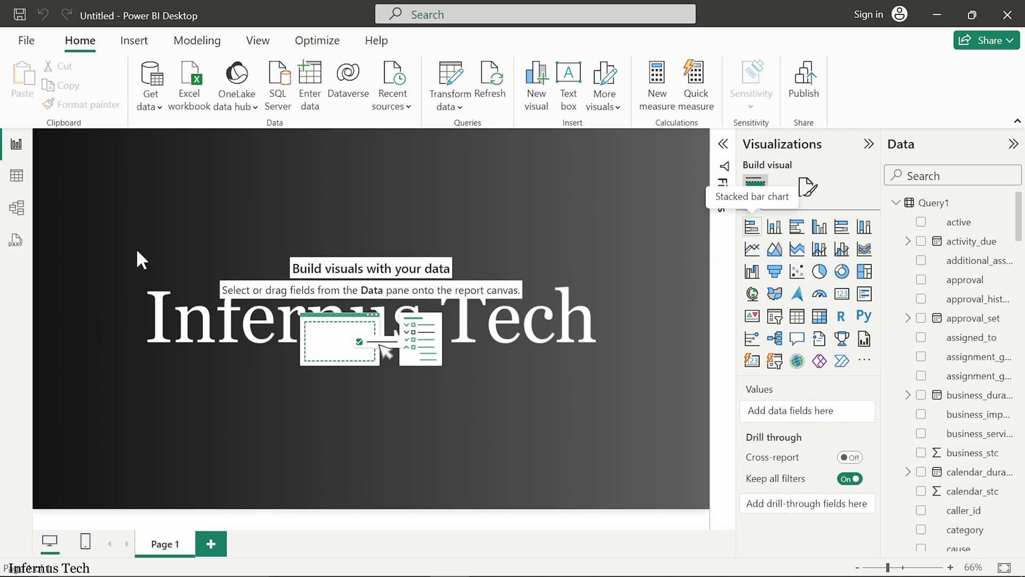
pyautogui.moveTo(133, 191); pyautogui.dragTo(430, 257)
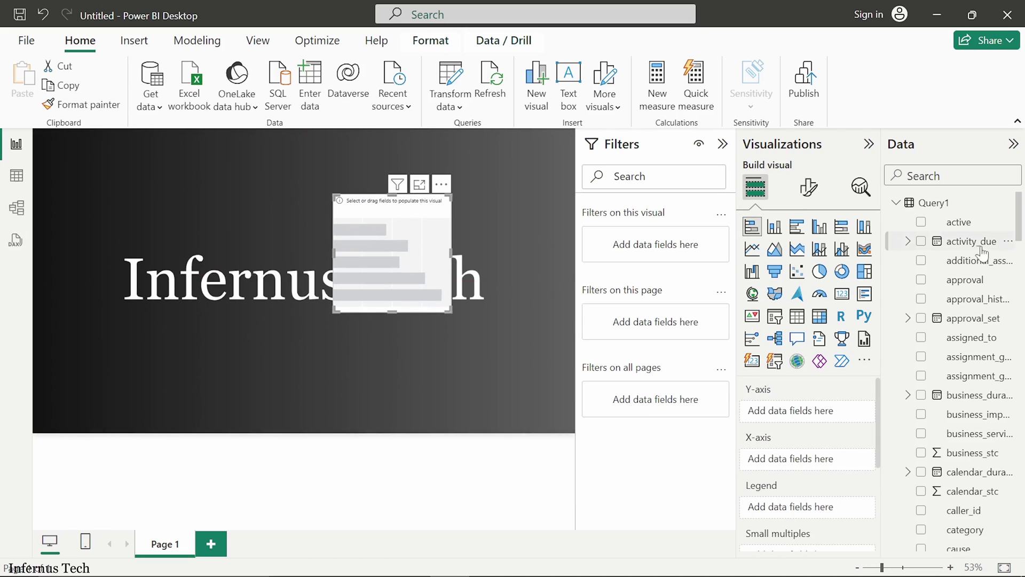
# Step: Use Count of number as the bar lengths and dv_assignment_group as the chart's categories
pyautogui.write('number')
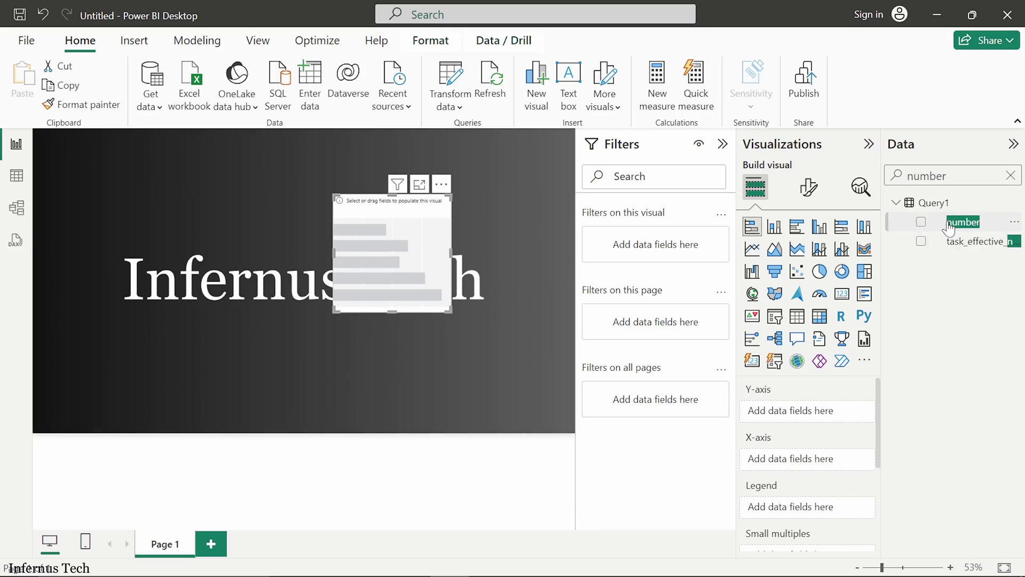
pyautogui.moveTo(965, 223); pyautogui.dragTo(816, 412)
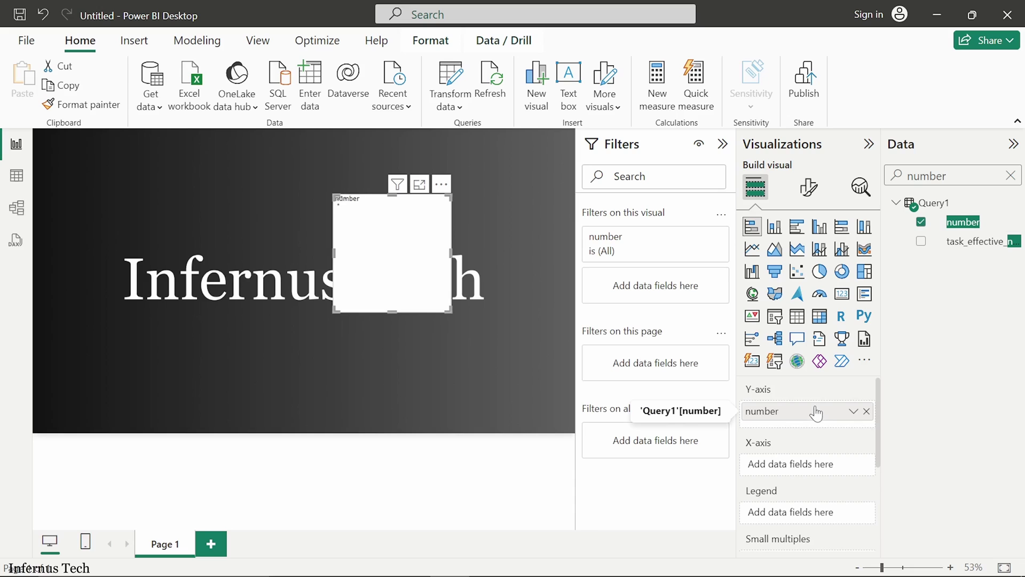
pyautogui.moveTo(816, 413); pyautogui.dragTo(816, 469)
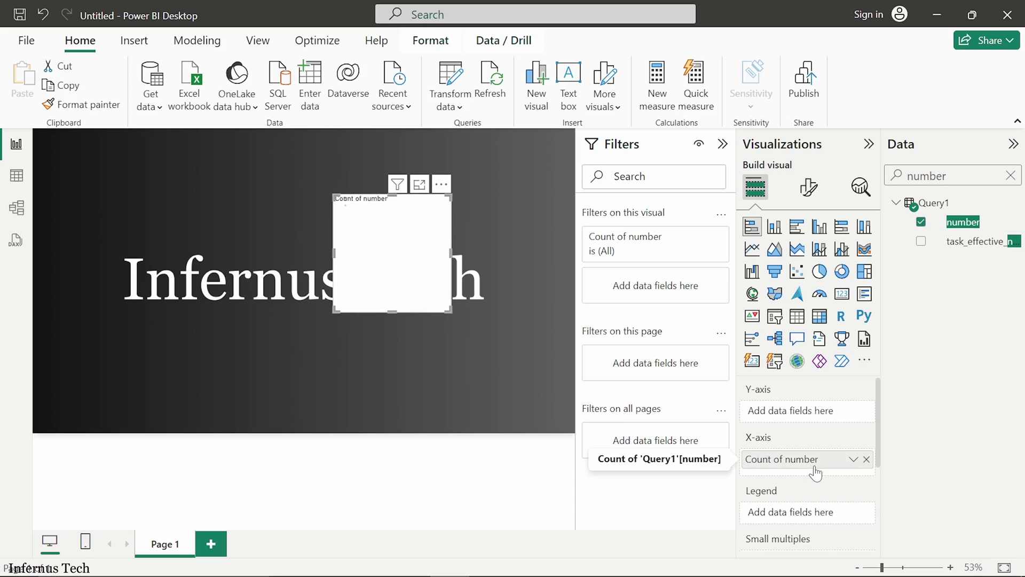
pyautogui.click(853, 459)
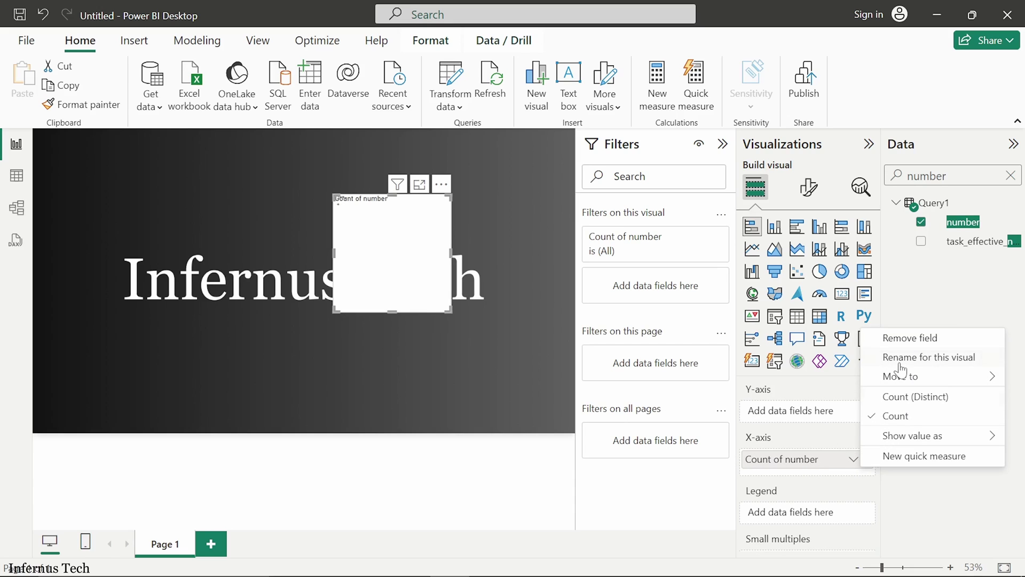
pyautogui.click(911, 397)
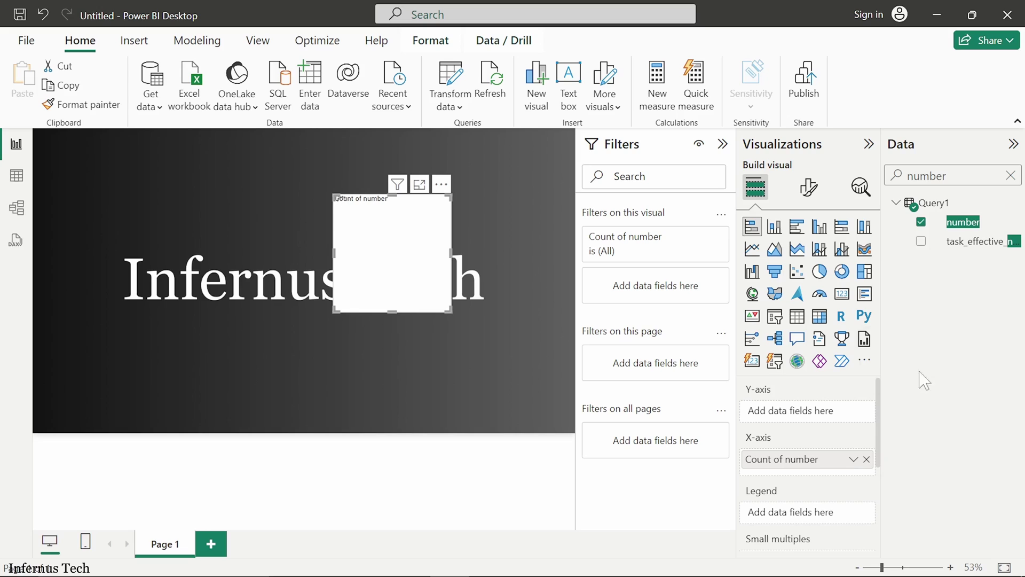
pyautogui.click(1011, 175)
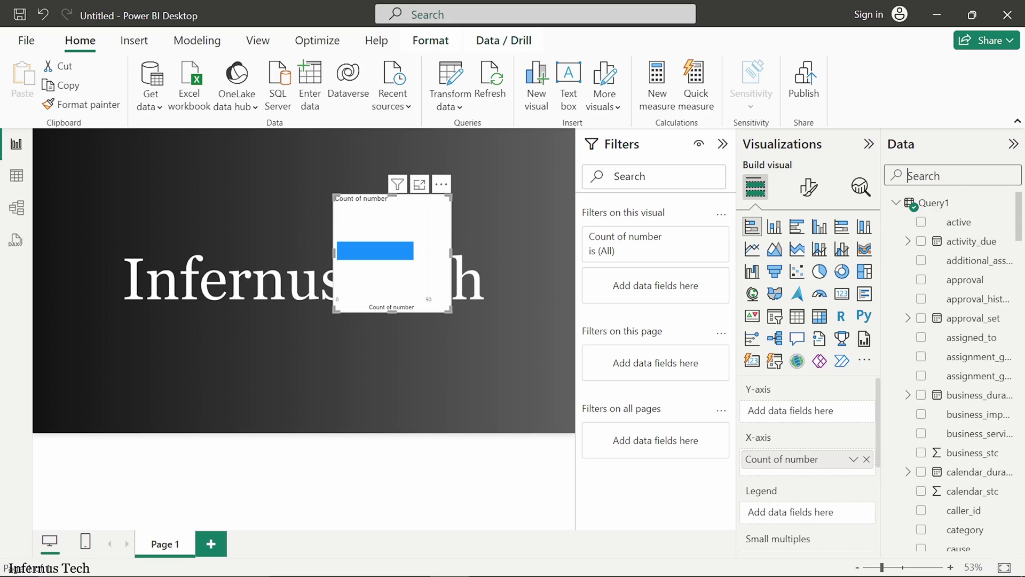
pyautogui.write('dv_assin')
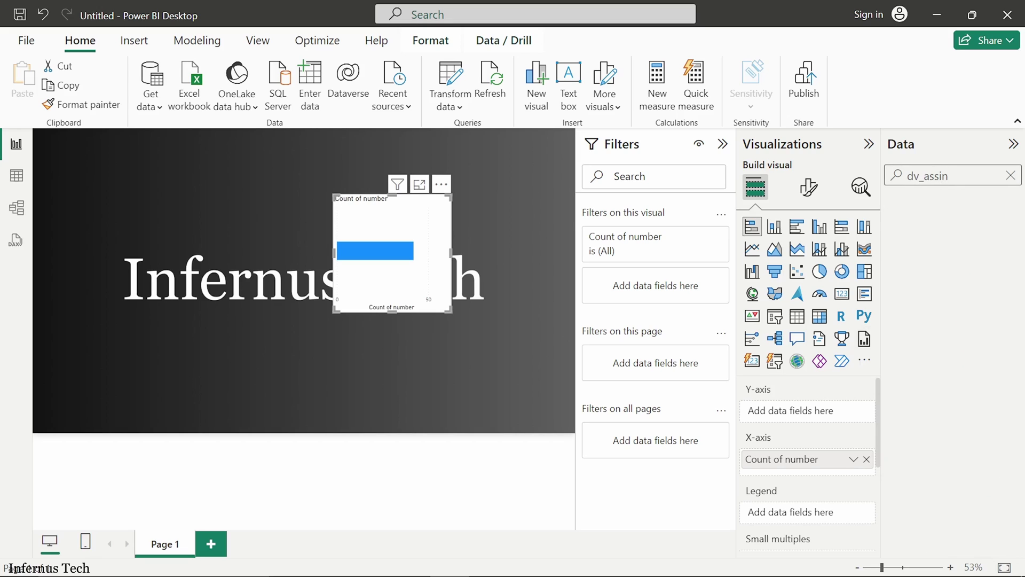
pyautogui.press('BackSpace')
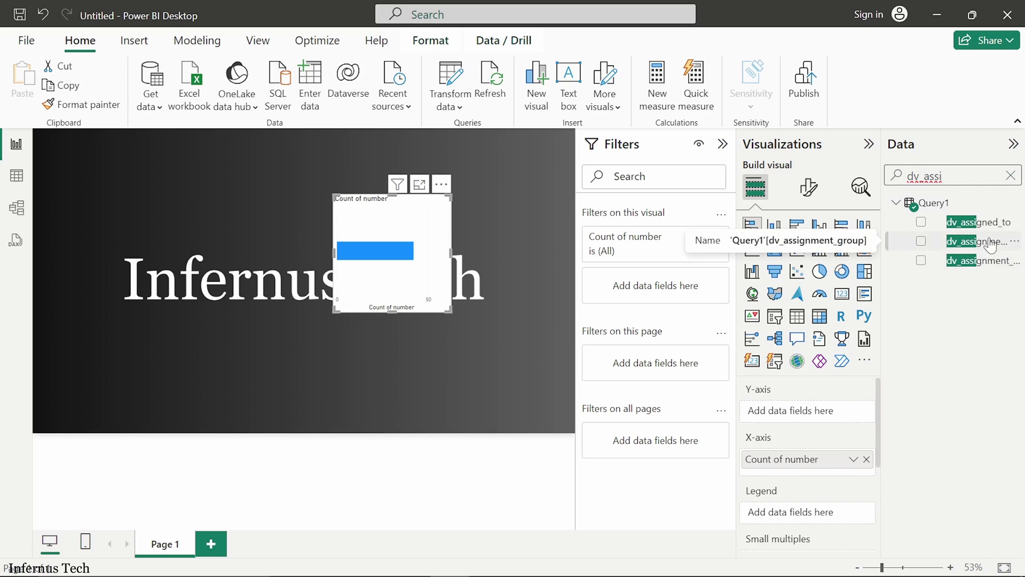
pyautogui.click(921, 243)
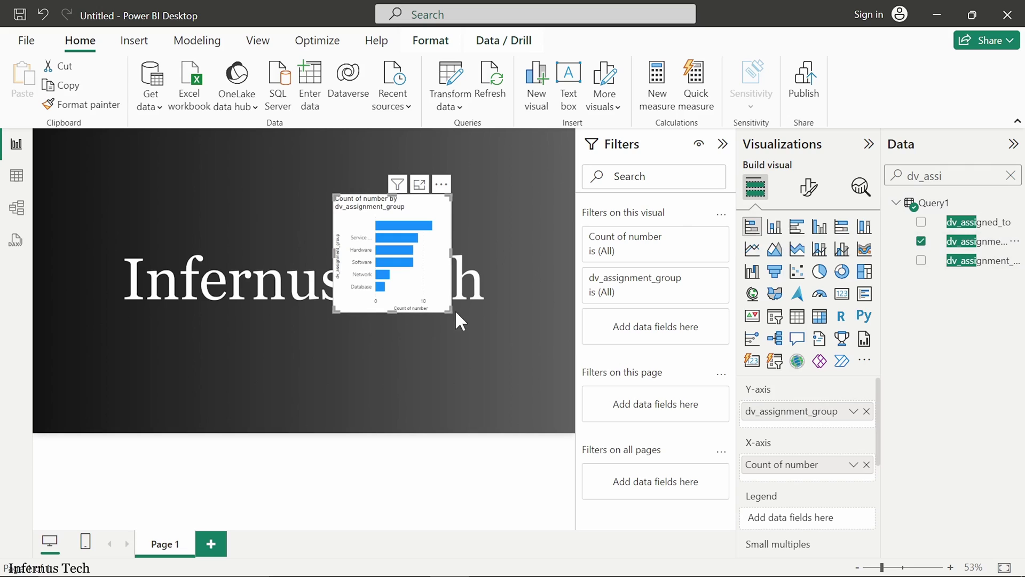
# Step: Enlarge the bar chart toward the lower right and turn on its data labels
pyautogui.moveTo(451, 312); pyautogui.dragTo(526, 406)
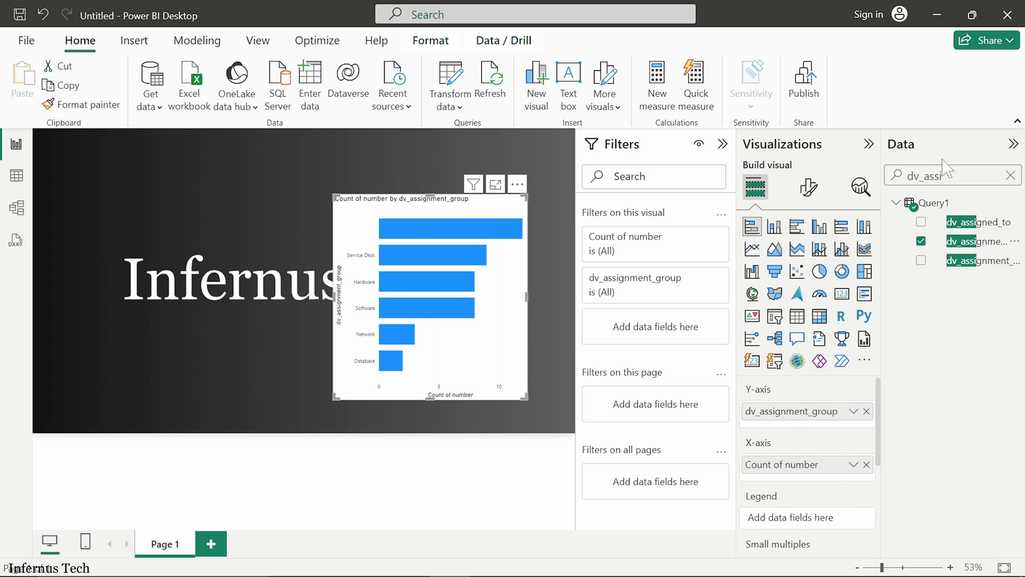
pyautogui.click(807, 188)
pyautogui.scroll(-1, 854, 481)
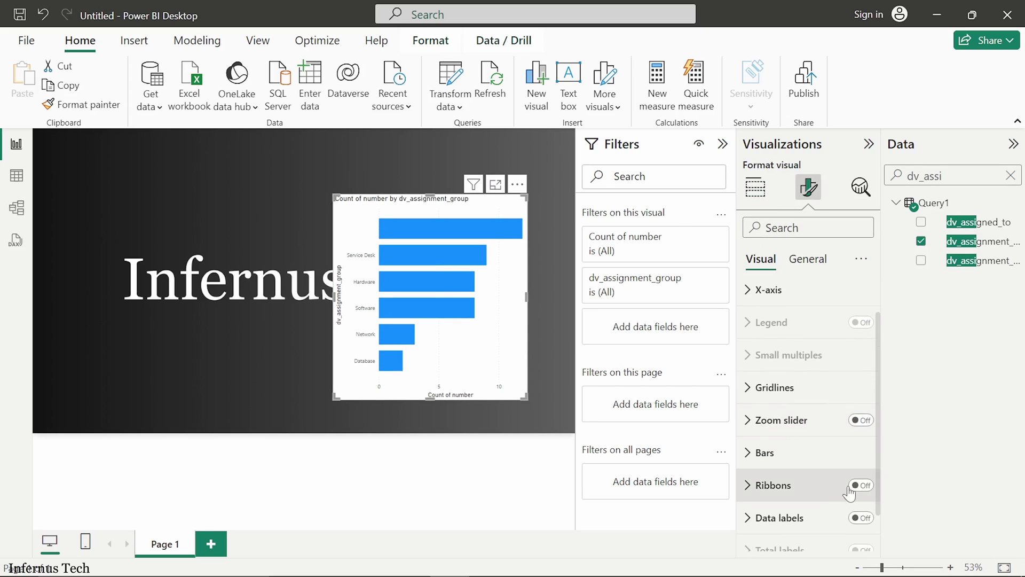
pyautogui.scroll(-1, 862, 507)
pyautogui.click(860, 469)
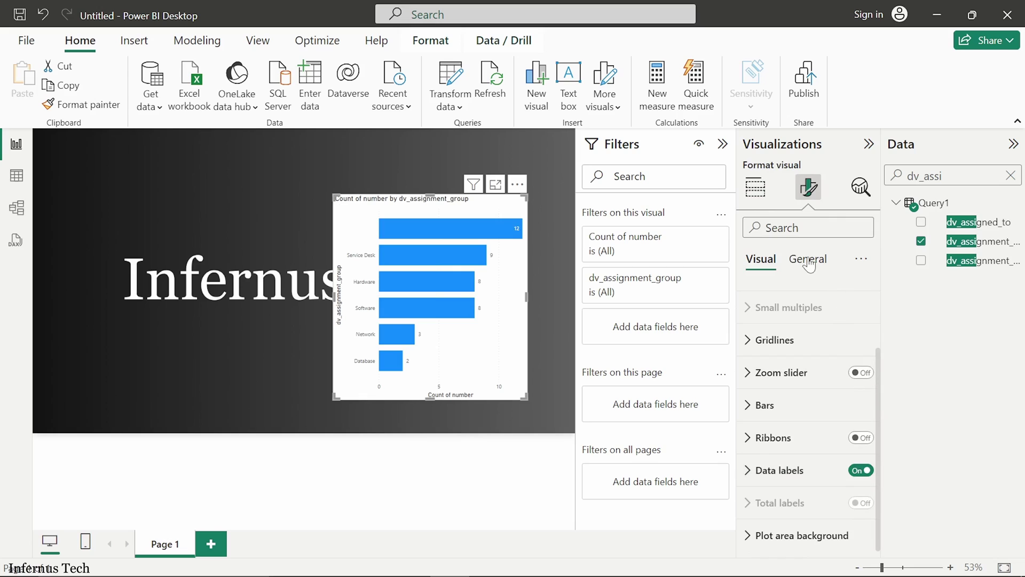
# Step: Title the chart 'Incidents by Assignment Groups' and move it back into full view
pyautogui.click(807, 258)
pyautogui.click(783, 347)
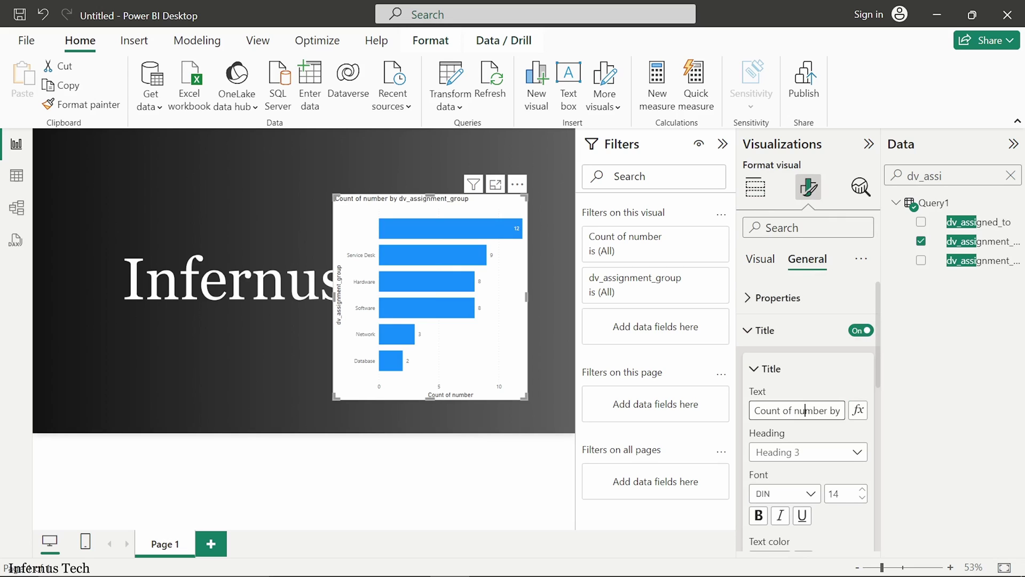
pyautogui.tripleClick(796, 410)
pyautogui.write('Incidents')
pyautogui.write(' by Assignment')
pyautogui.write(' Group')
pyautogui.press('Return')
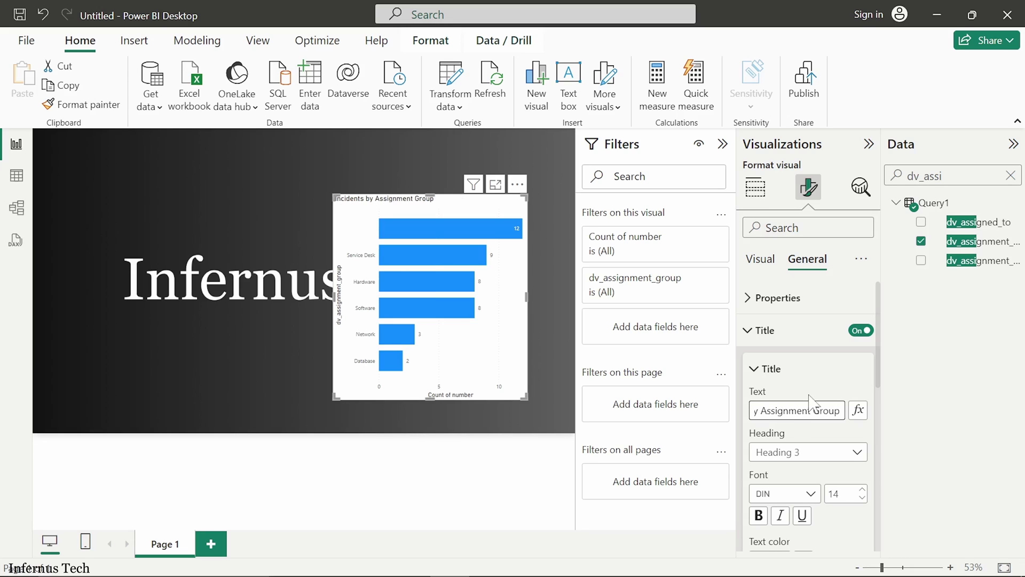
pyautogui.write('s')
pyautogui.scroll(2, 287, 295)
pyautogui.moveTo(479, 247); pyautogui.dragTo(292, 211)
pyautogui.click(762, 190)
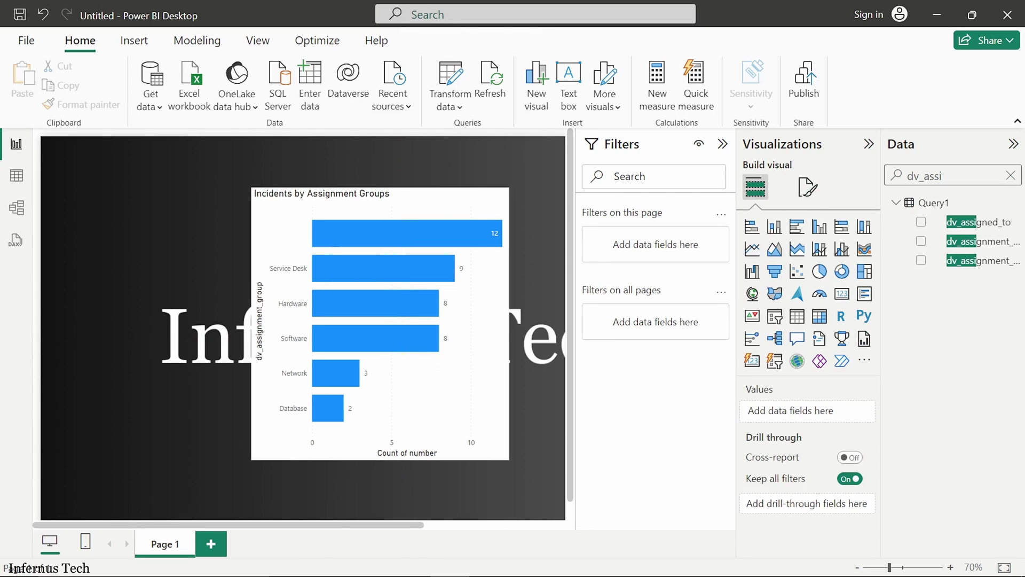
# Step: Add a top-left card showing the distinct count of number (42), nudged slightly lower
pyautogui.click(1011, 175)
pyautogui.write('number')
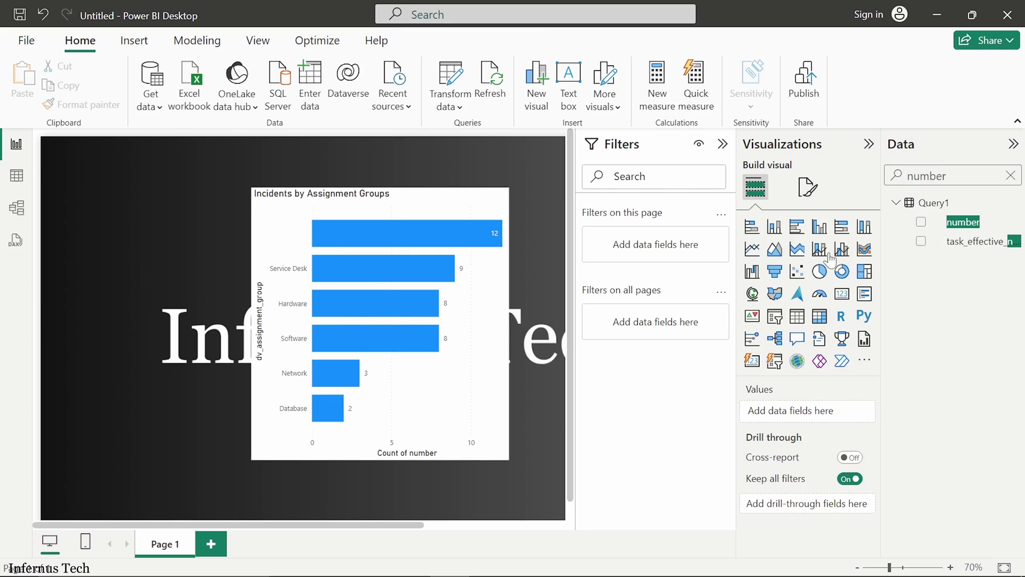
pyautogui.click(842, 294)
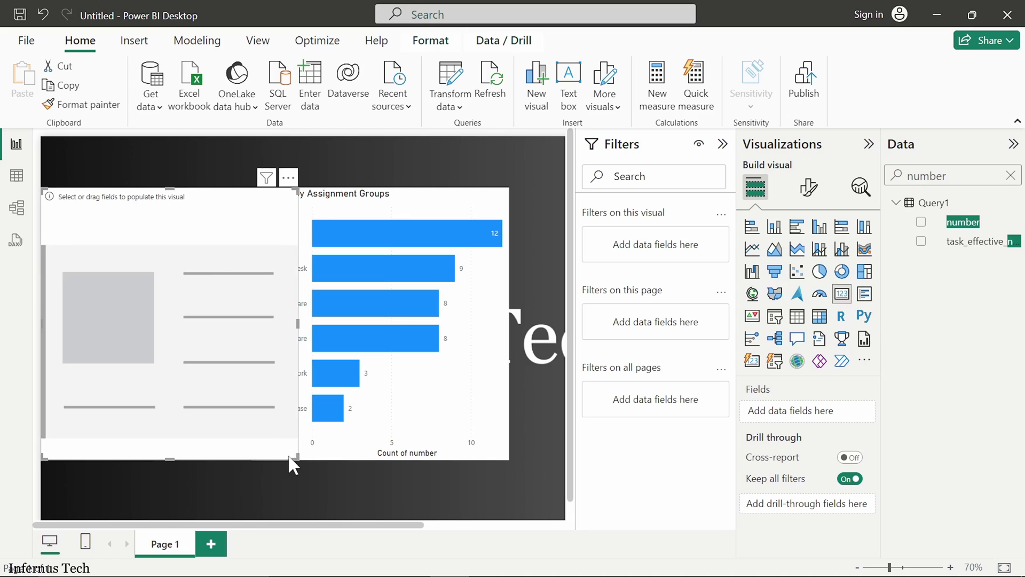
pyautogui.moveTo(296, 456); pyautogui.dragTo(211, 223)
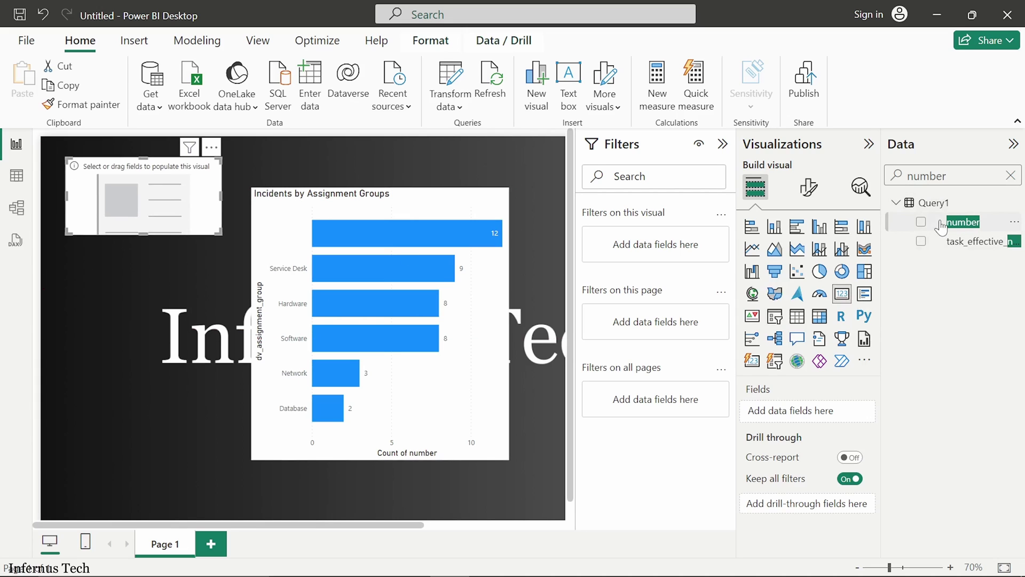
pyautogui.moveTo(963, 221); pyautogui.dragTo(843, 422)
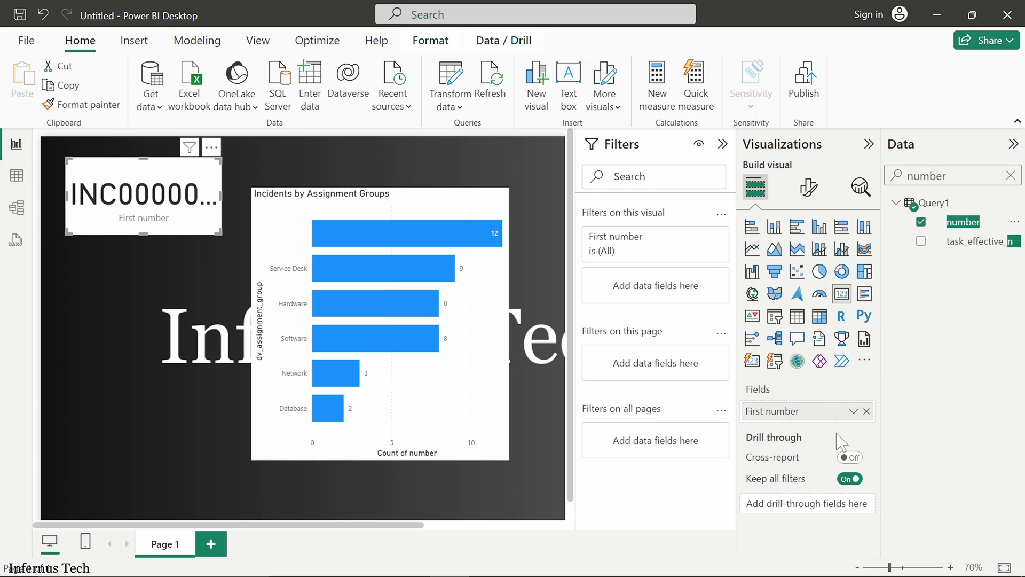
pyautogui.click(854, 411)
pyautogui.click(918, 500)
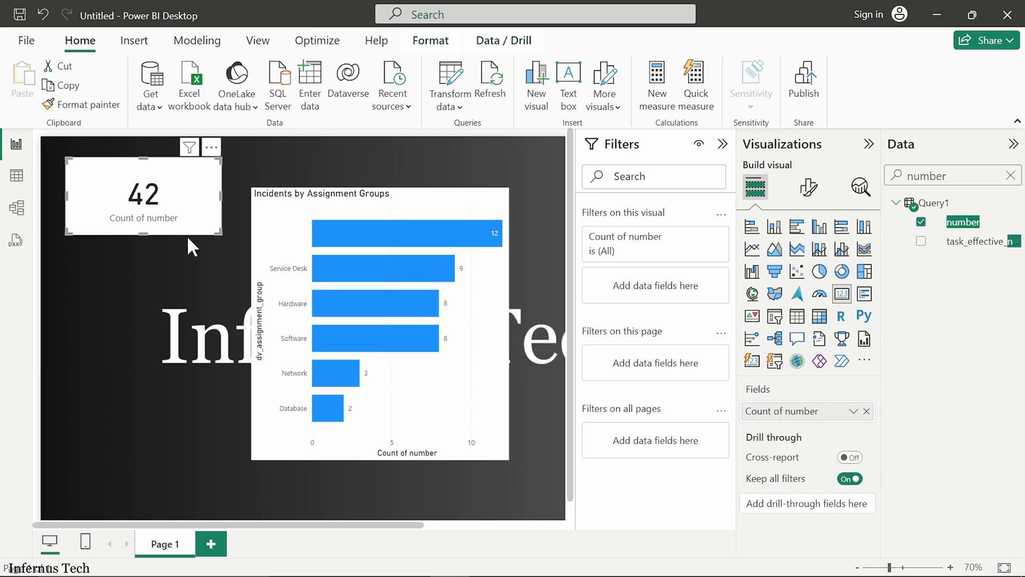
pyautogui.moveTo(188, 235); pyautogui.dragTo(187, 256)
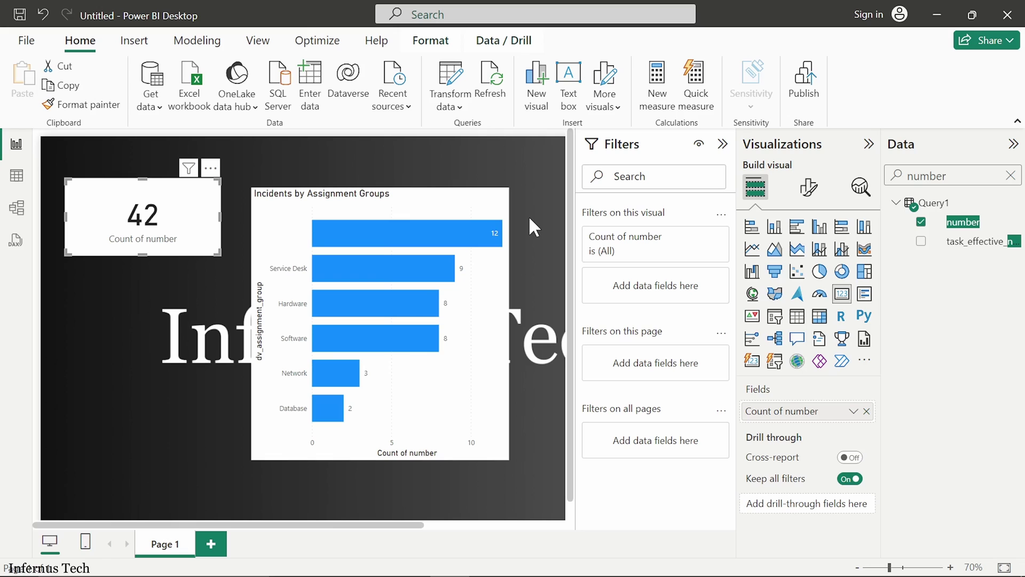
# Step: In ServiceNow, filter the navigator for incident and open a new incident form in a new tab
pyautogui.moveTo(504, 576)
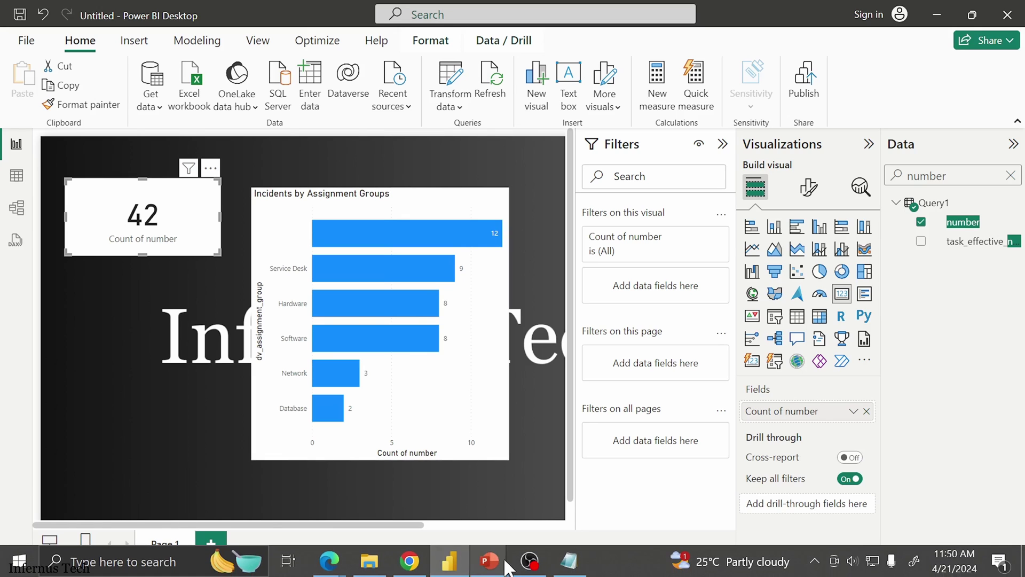
pyautogui.click(409, 561)
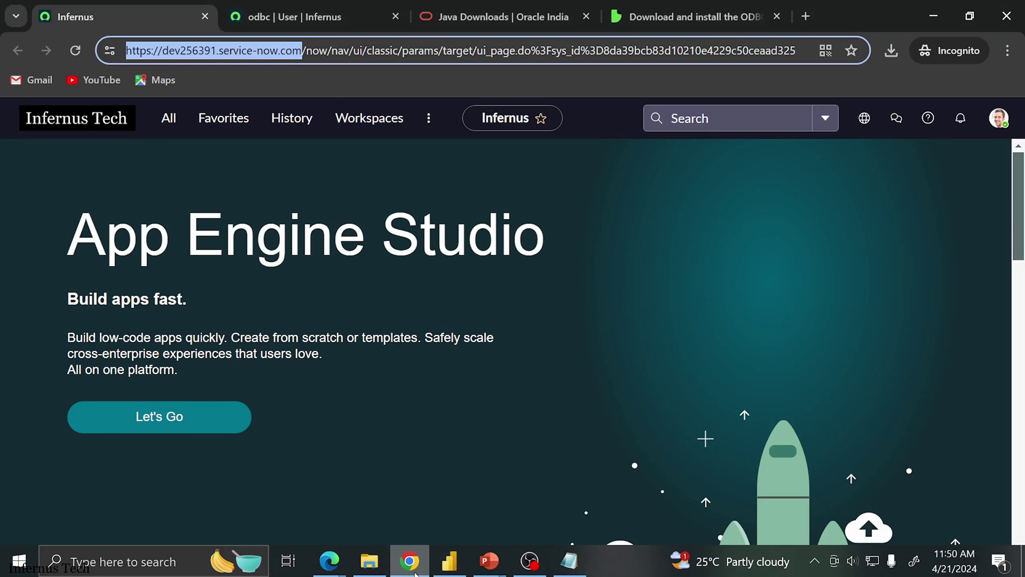
pyautogui.click(170, 128)
pyautogui.write('users')
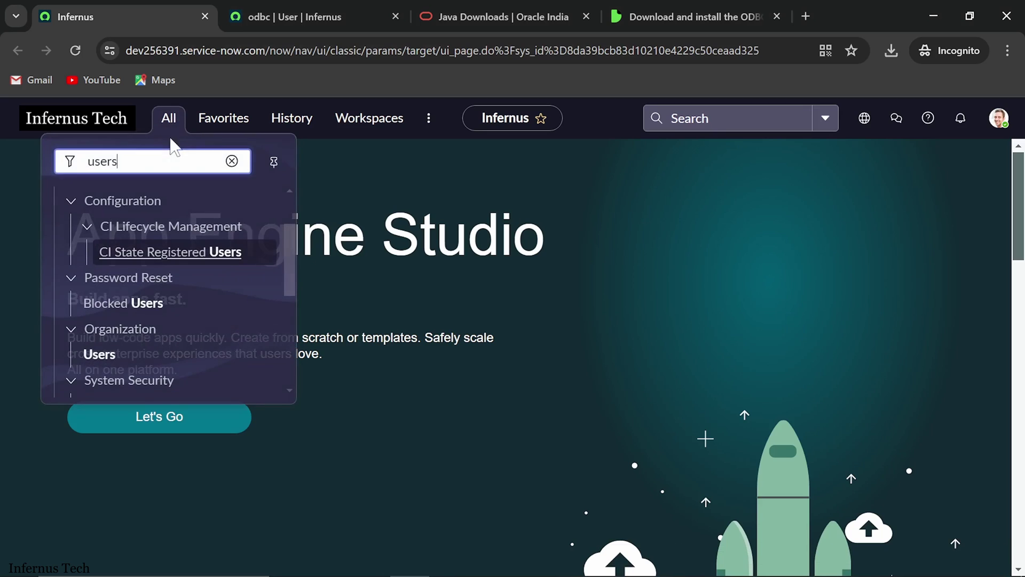
pyautogui.hotkey('ctrl', 'a')
pyautogui.write('in')
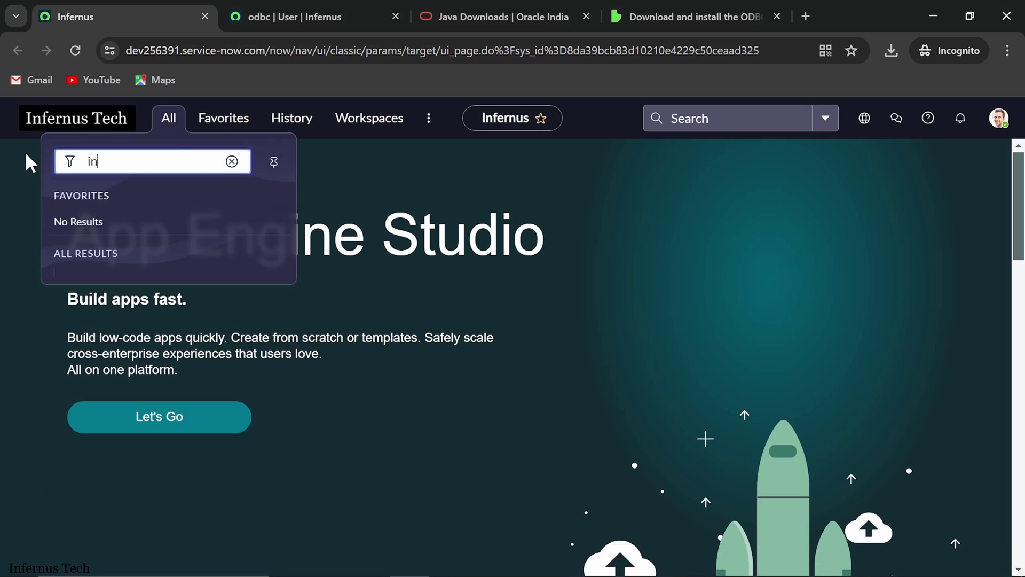
pyautogui.write('cident')
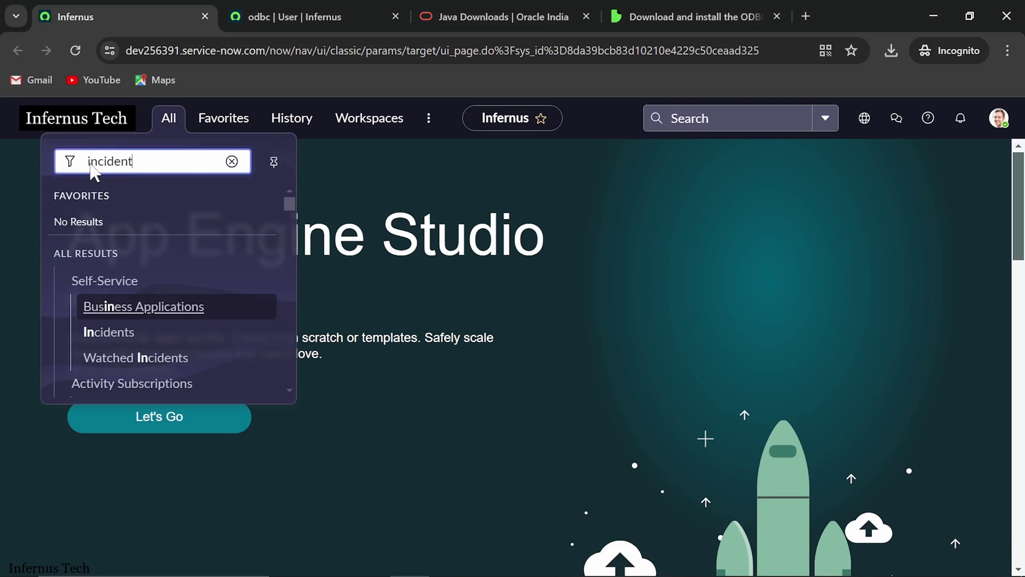
pyautogui.scroll(-1, 142, 290)
pyautogui.keyDown('ctrl'); pyautogui.click(137, 354); pyautogui.keyUp('ctrl')
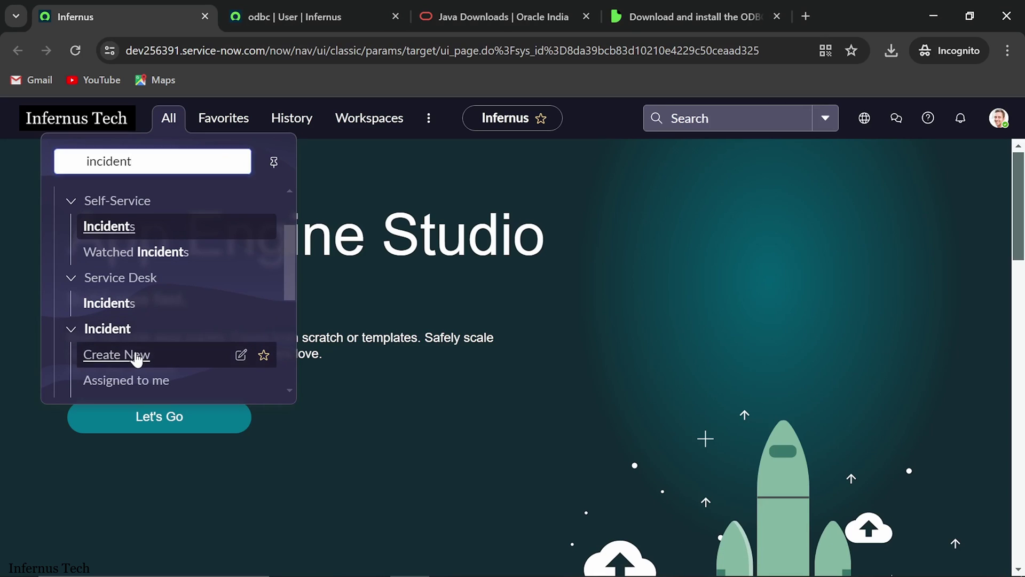
pyautogui.click(245, 10)
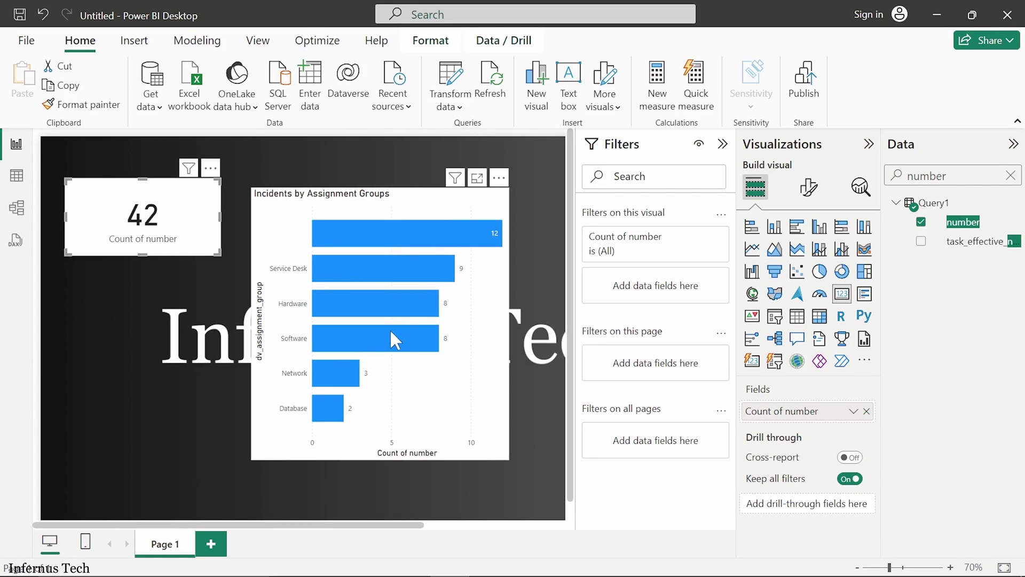
# Step: Fill in short description 'test', assignment group Service Desk and a recent caller, then save the incident
pyautogui.moveTo(414, 276)
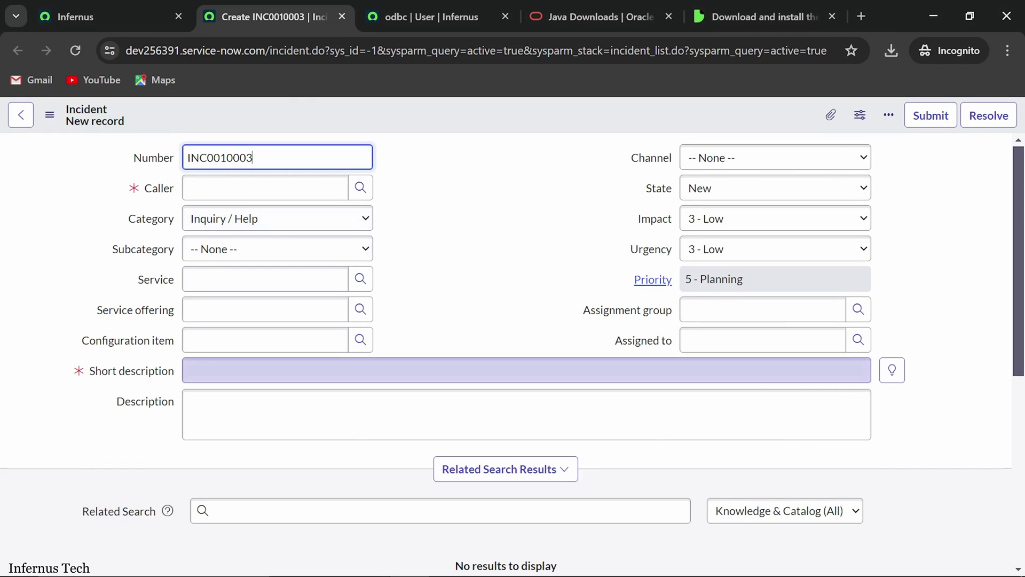
pyautogui.click(526, 370)
pyautogui.write('test')
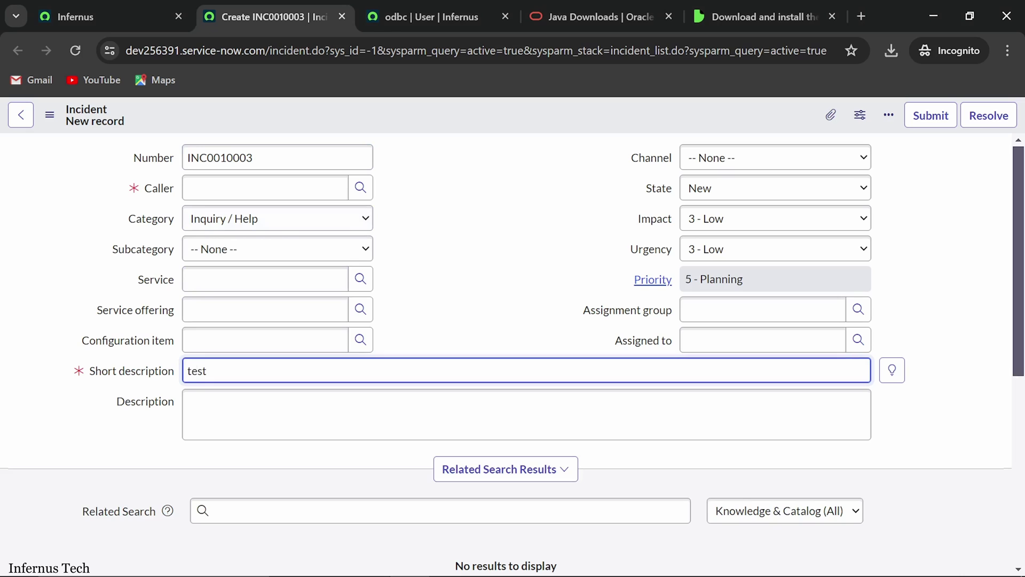
pyautogui.click(758, 309)
pyautogui.write('ser')
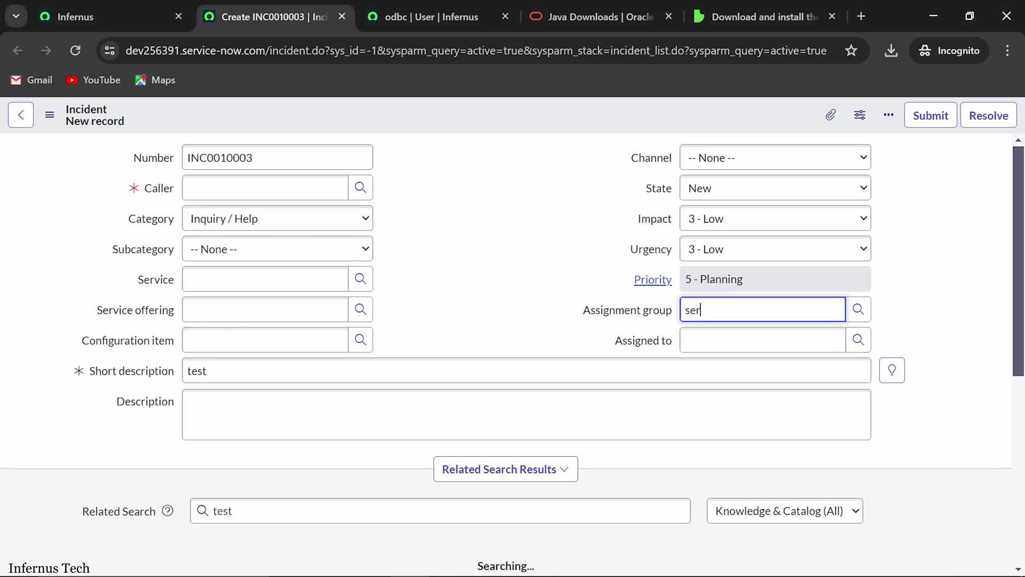
pyautogui.write('vice')
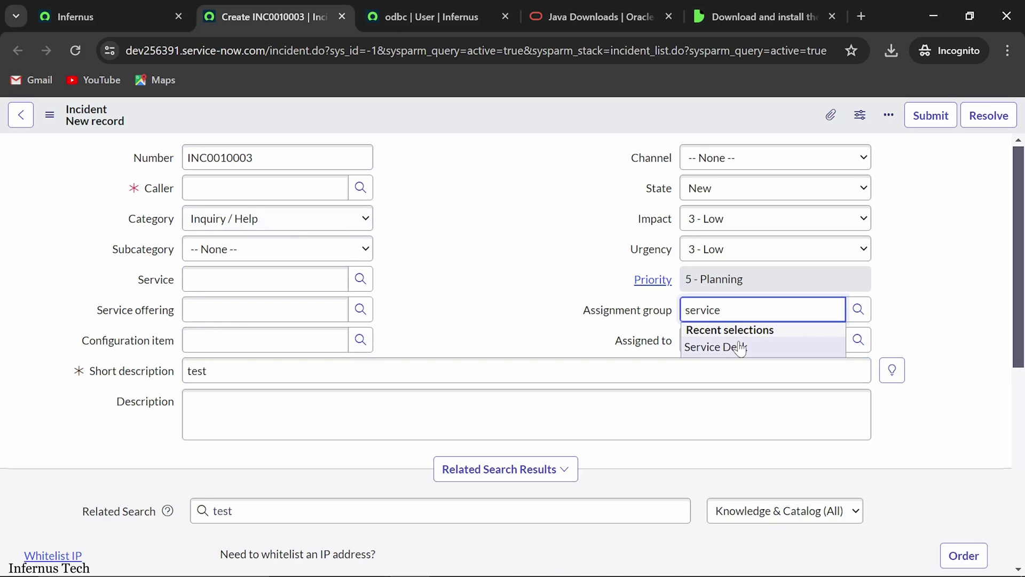
pyautogui.click(741, 347)
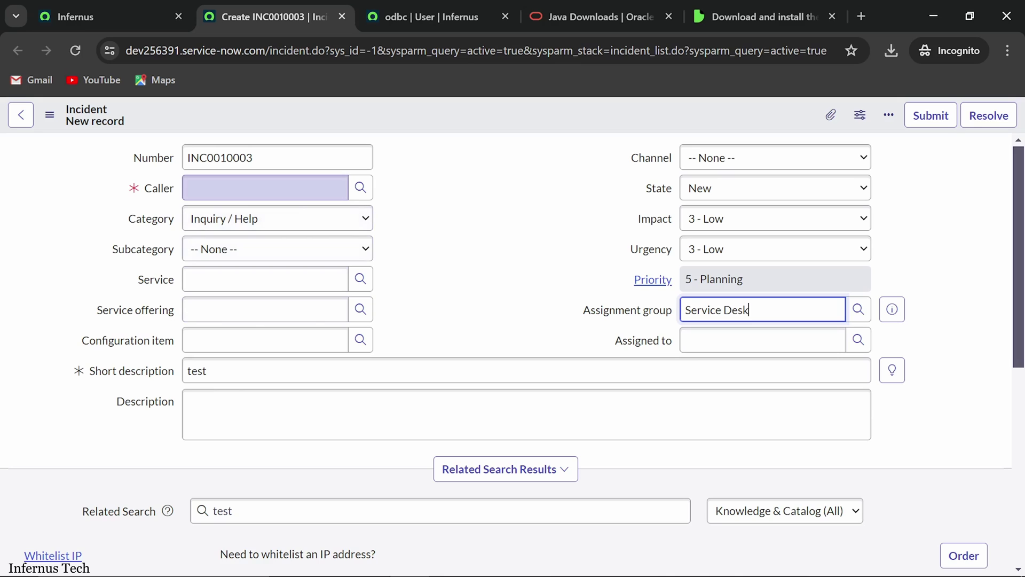
pyautogui.click(291, 196)
pyautogui.click(273, 231)
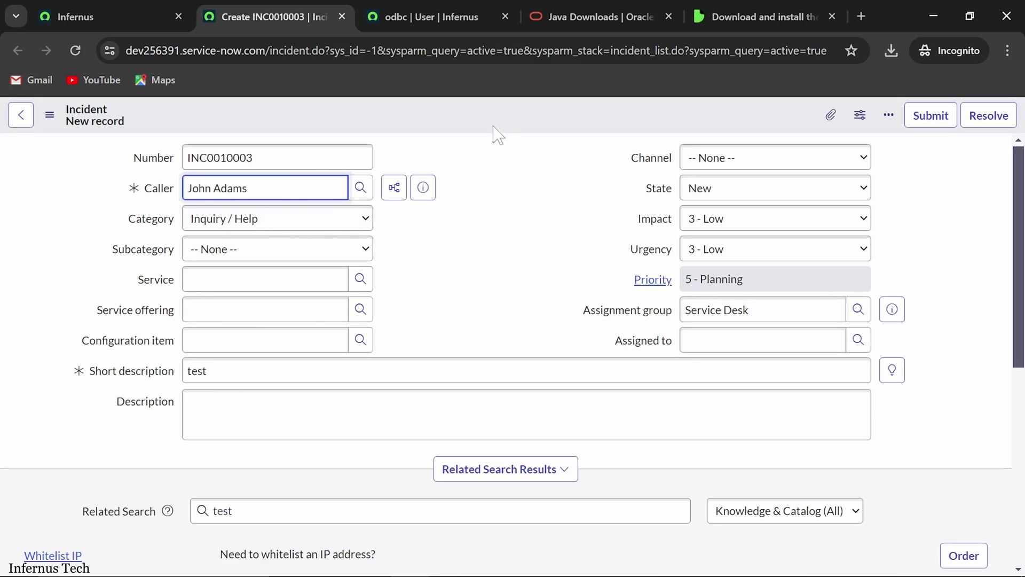
pyautogui.rightClick(507, 108)
pyautogui.click(523, 116)
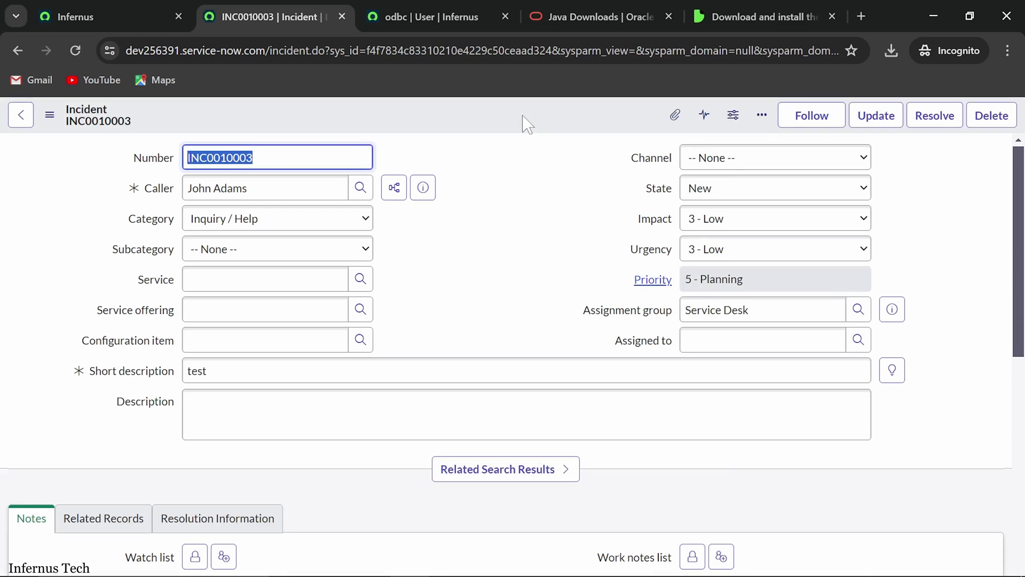
pyautogui.hotkey('alt', 'Tab')
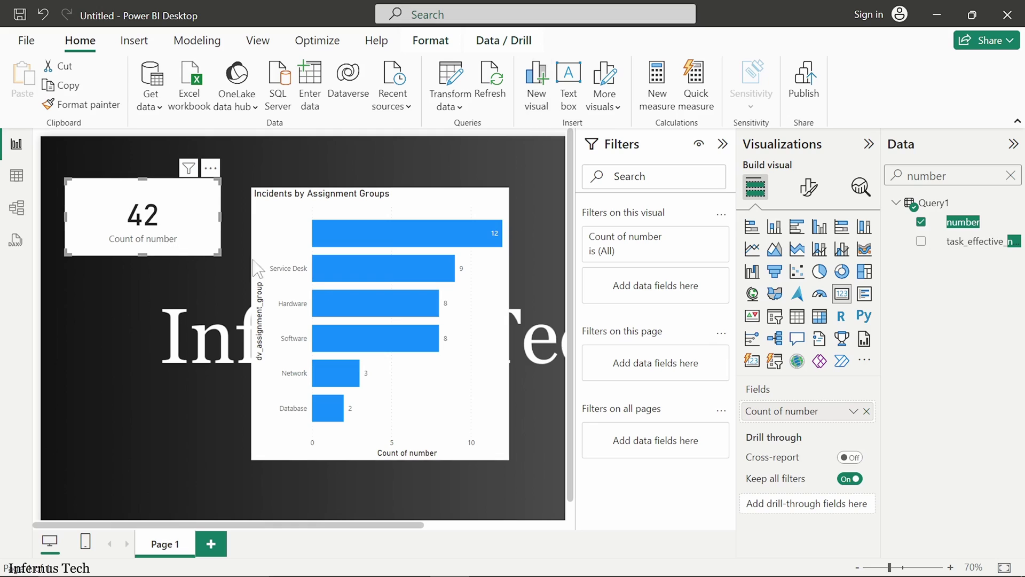
# Step: Refresh the data so the card reads 43 and Service Desk reaches 10, then collapse Filters
pyautogui.moveTo(369, 276)
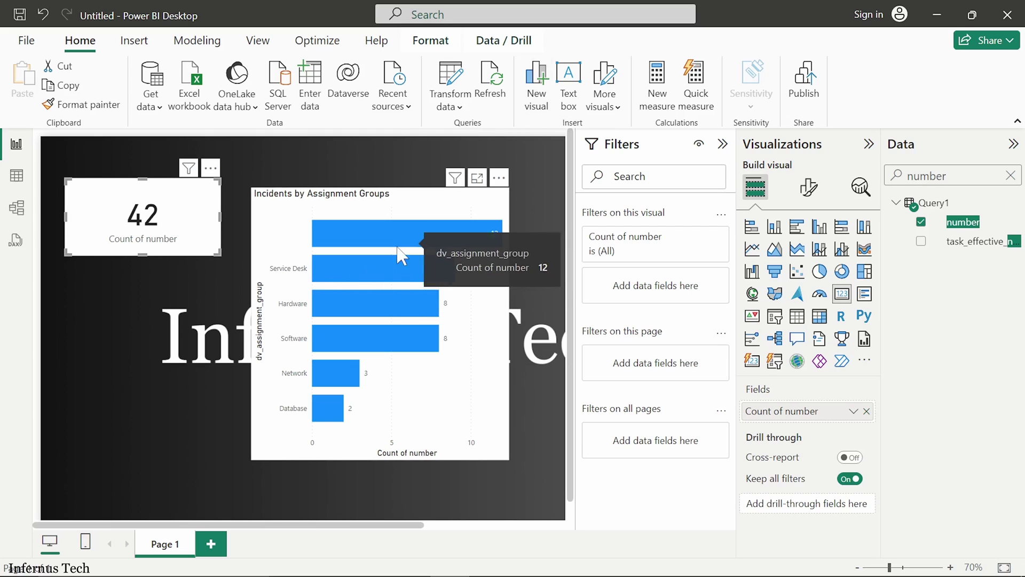
pyautogui.click(497, 84)
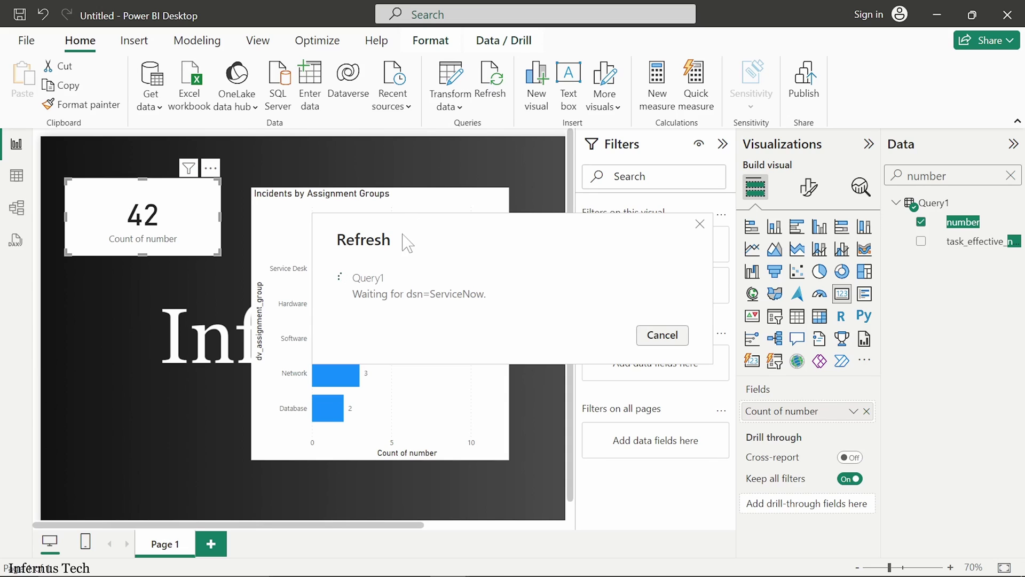
pyautogui.moveTo(403, 239); pyautogui.dragTo(498, 444)
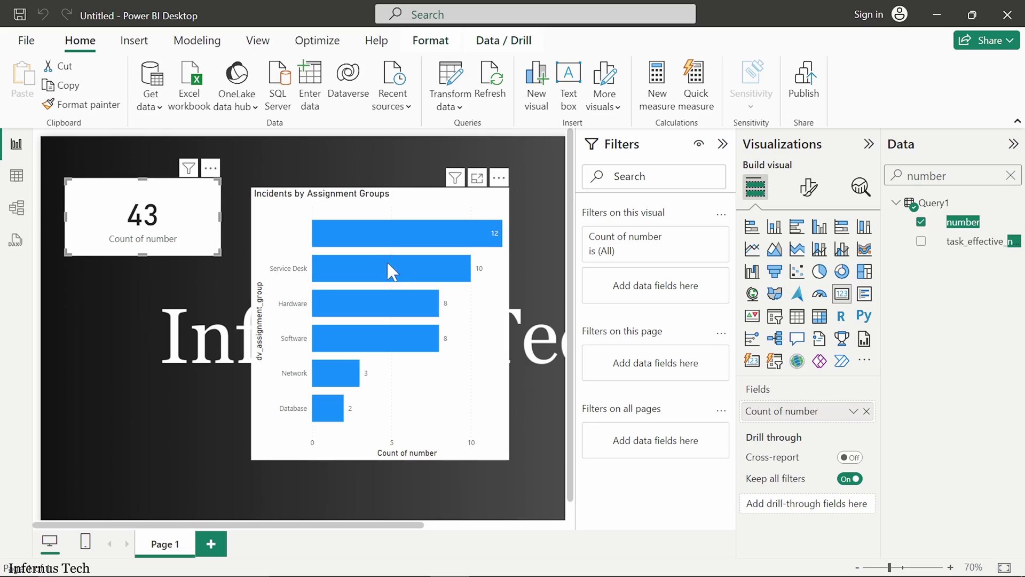
pyautogui.moveTo(399, 283)
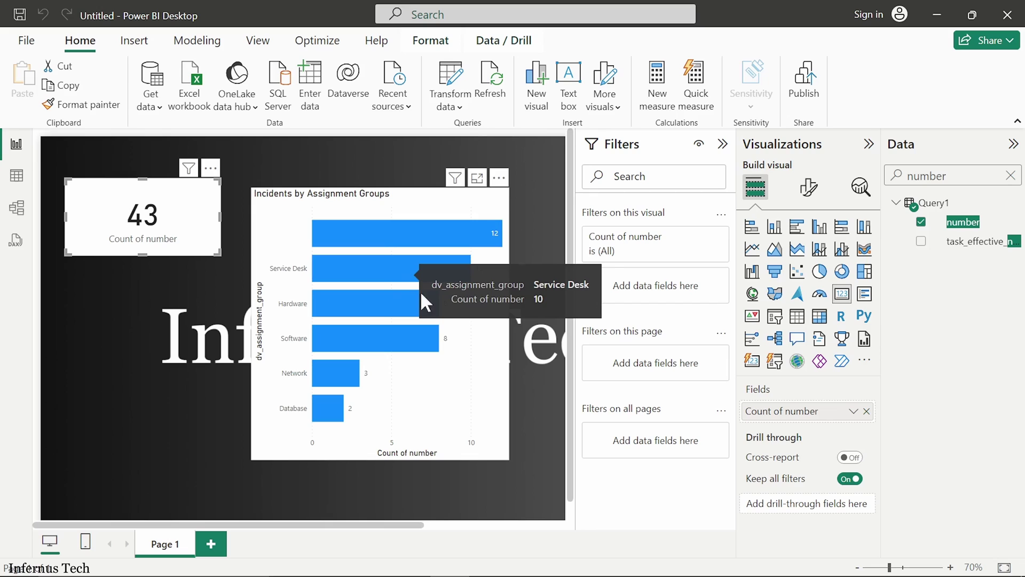
pyautogui.click(722, 143)
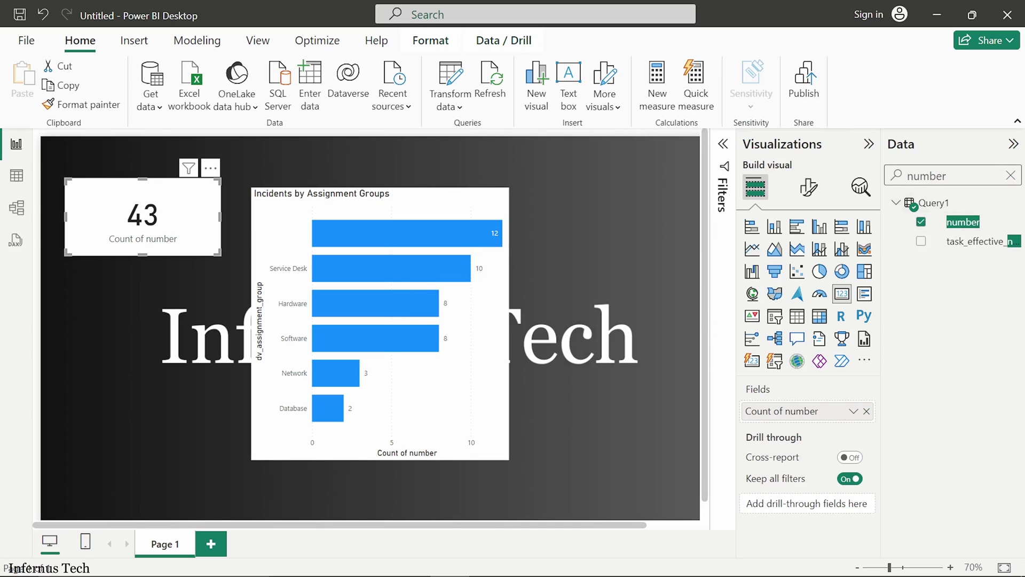
pyautogui.click(1010, 175)
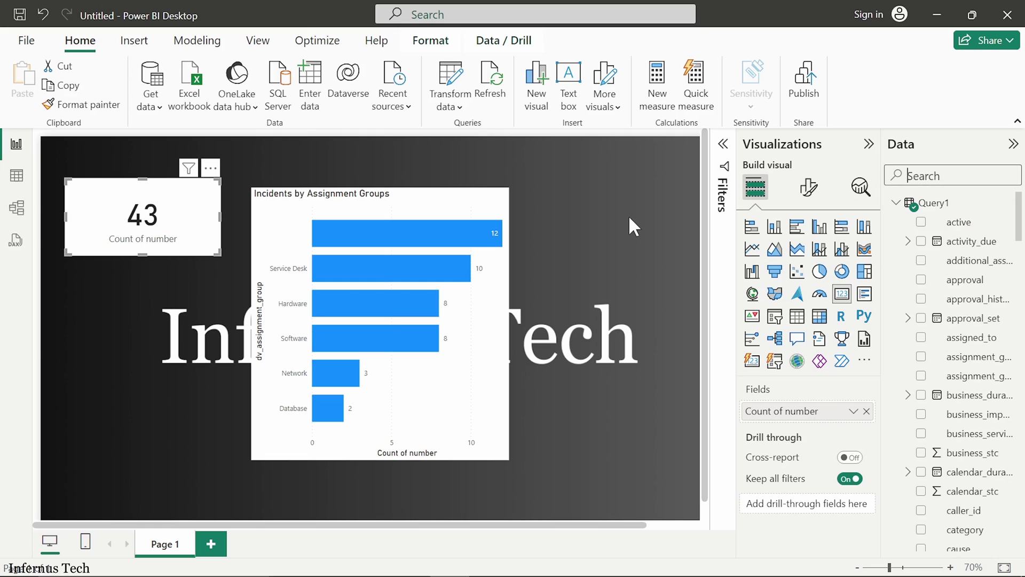
# Step: In the slideshow, pen-tick step 6 and advance to the 'Where to find the table names?' slide
pyautogui.hotkey('alt', 'Tab')
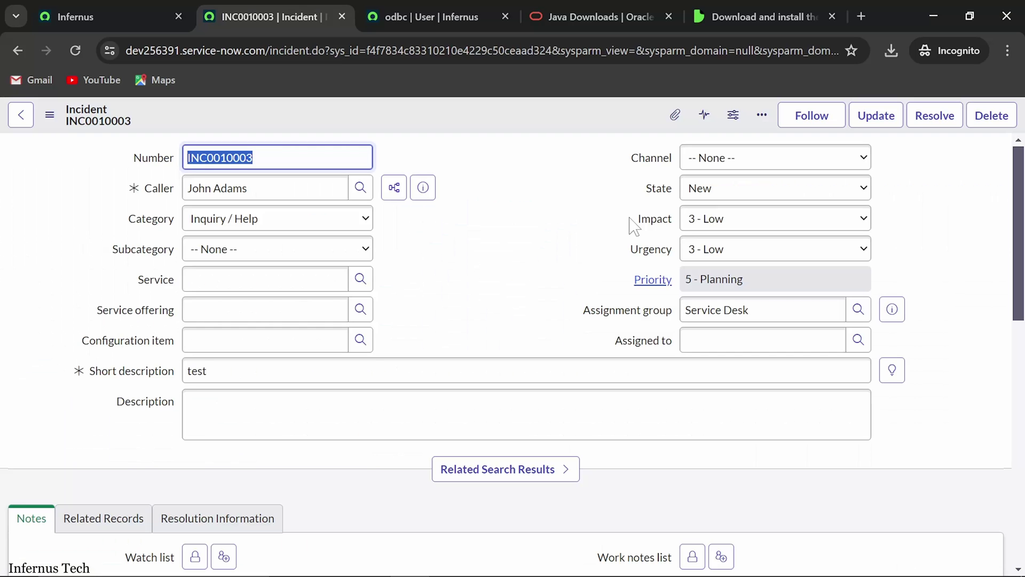
pyautogui.hotkey('alt', 'Tab')
pyautogui.hotkey('alt', 'Tab')
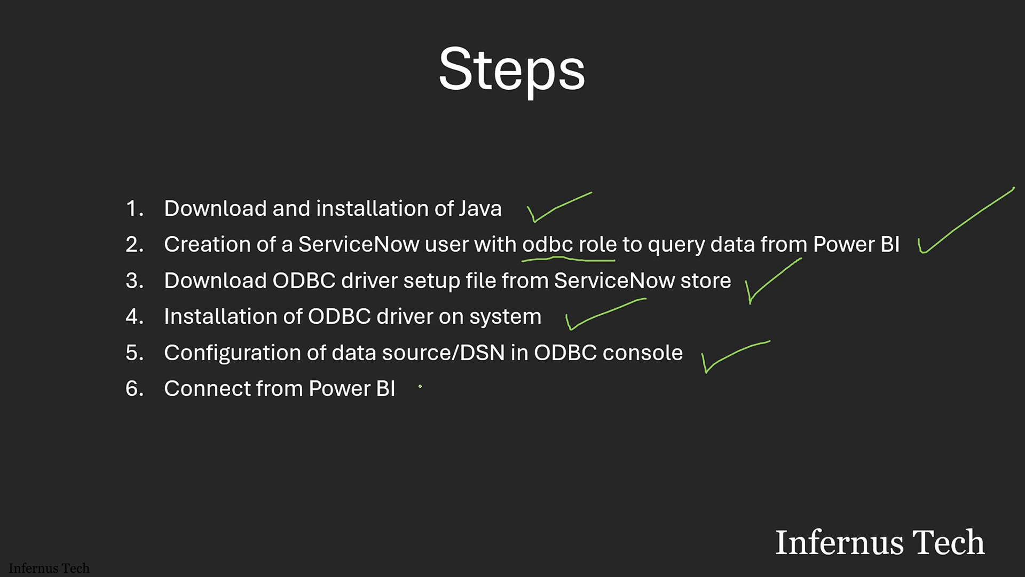
pyautogui.moveTo(421, 386)
pyautogui.mouseDown()
pyautogui.moveTo(422, 400)
pyautogui.moveTo(498, 372)
pyautogui.mouseUp()
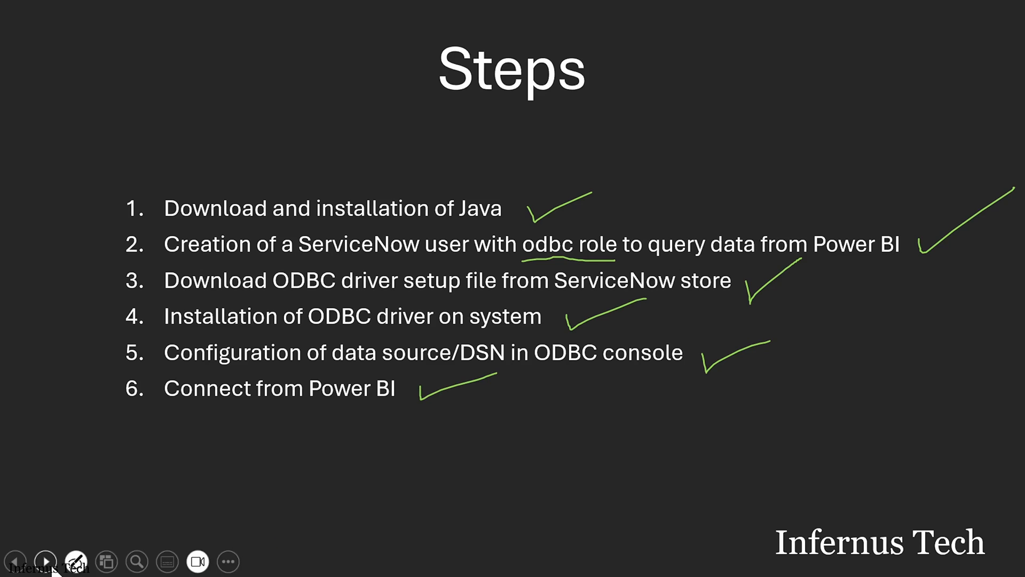
pyautogui.click(46, 561)
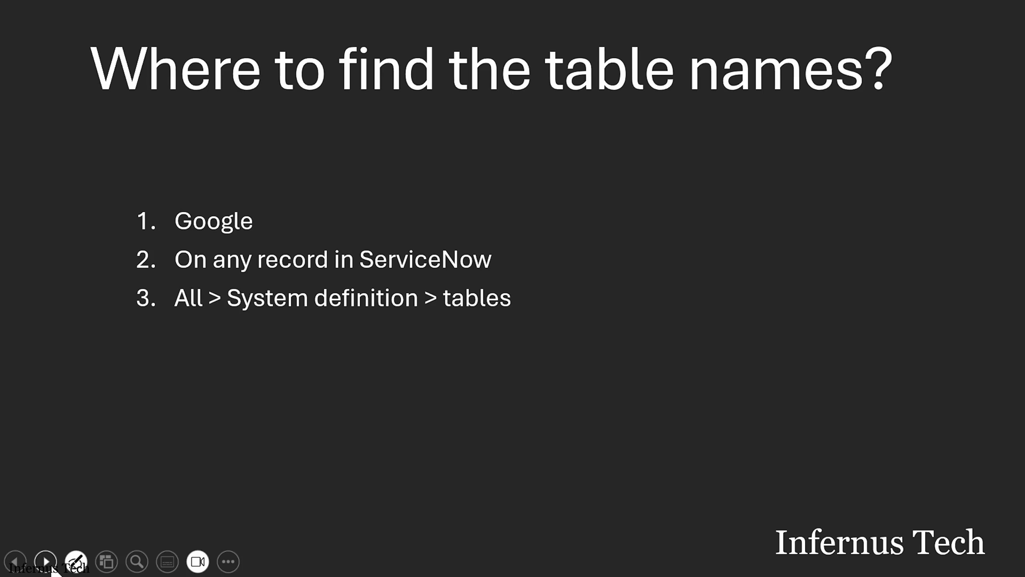
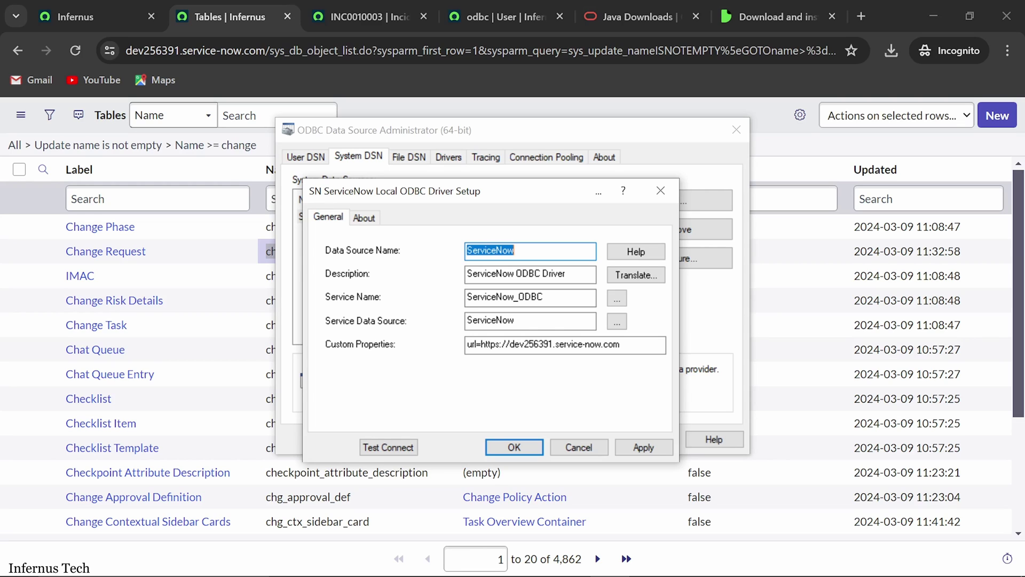
# Step: Append ';proxy_ho' to the end of the Custom Properties value
pyautogui.click(641, 349)
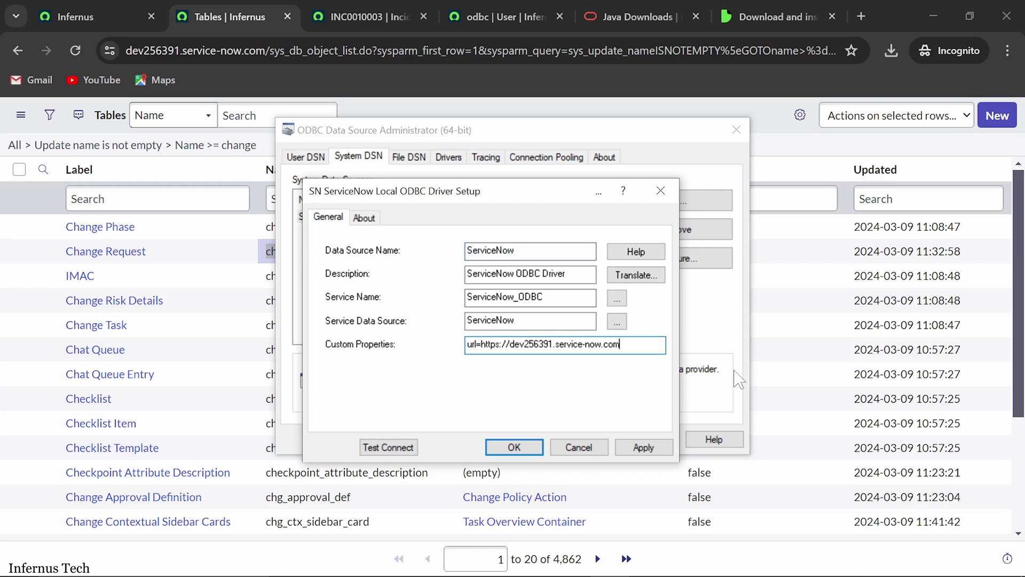
pyautogui.write(';')
pyautogui.press('BackSpace')
pyautogui.write('proxy_hots')
pyautogui.press('BackSpace')
pyautogui.press('BackSpace')
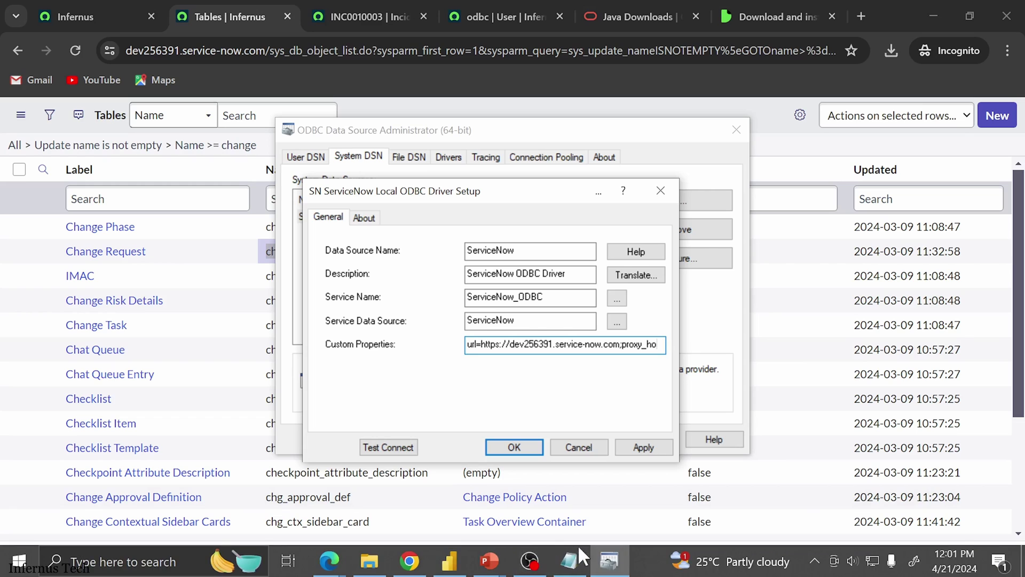
# Step: Select the whole Custom Properties value and clear the Notepad document
pyautogui.doubleClick(564, 343)
pyautogui.click(564, 343)
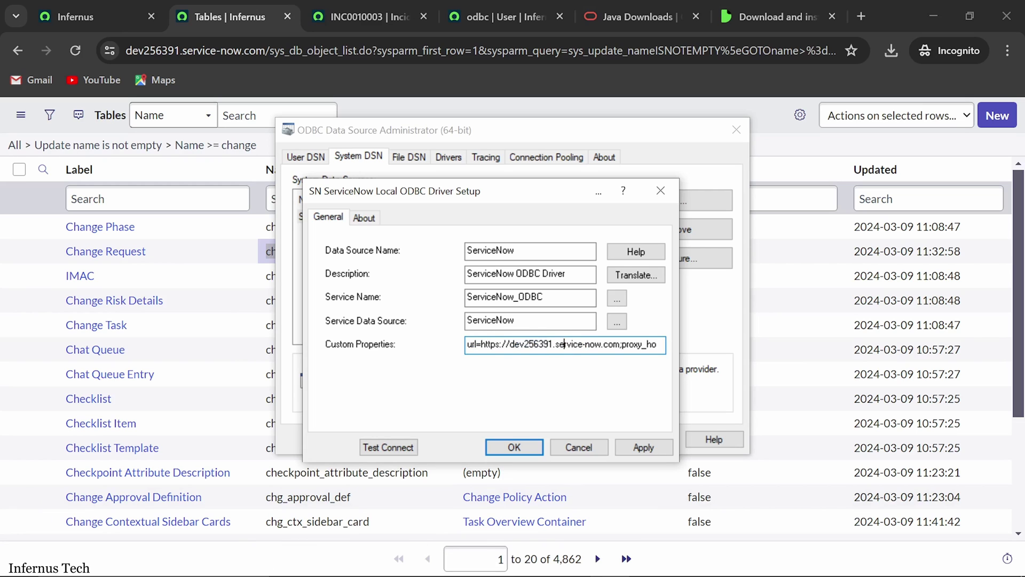
pyautogui.hotkey('ctrl', 'a')
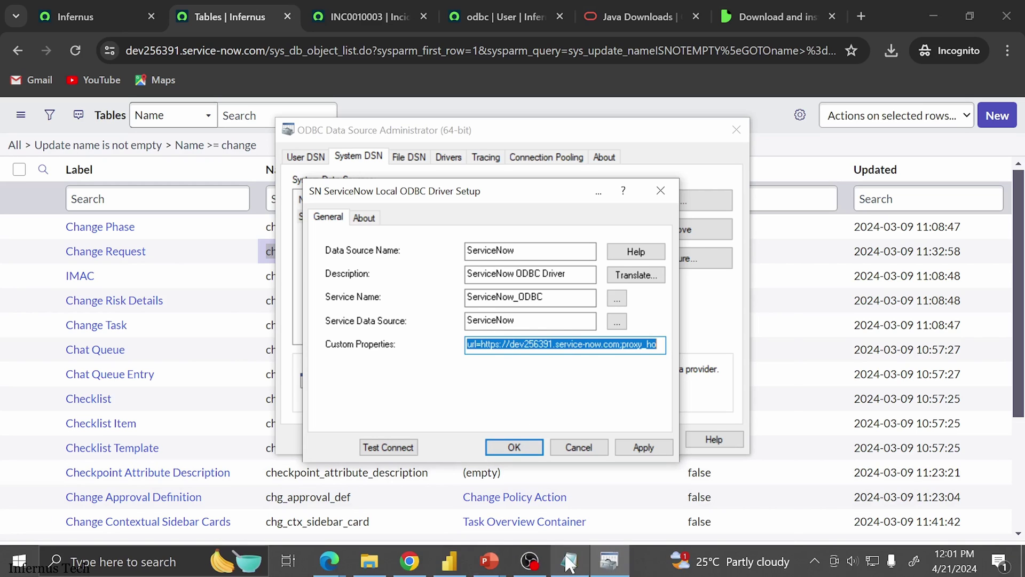
pyautogui.click(570, 567)
pyautogui.press('Delete')
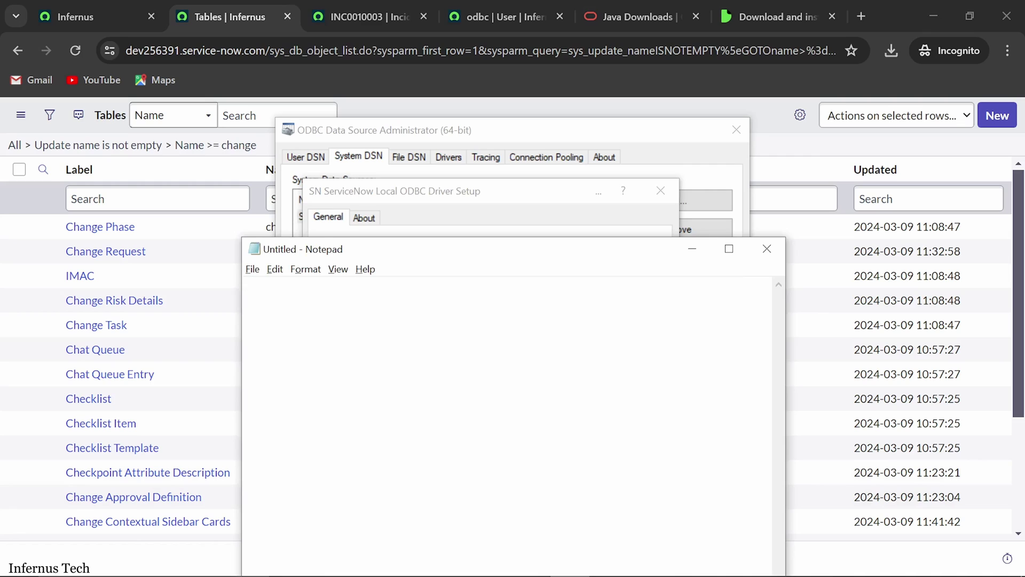
pyautogui.write('url=https://dev256391.service-now.com;proxy_ho')
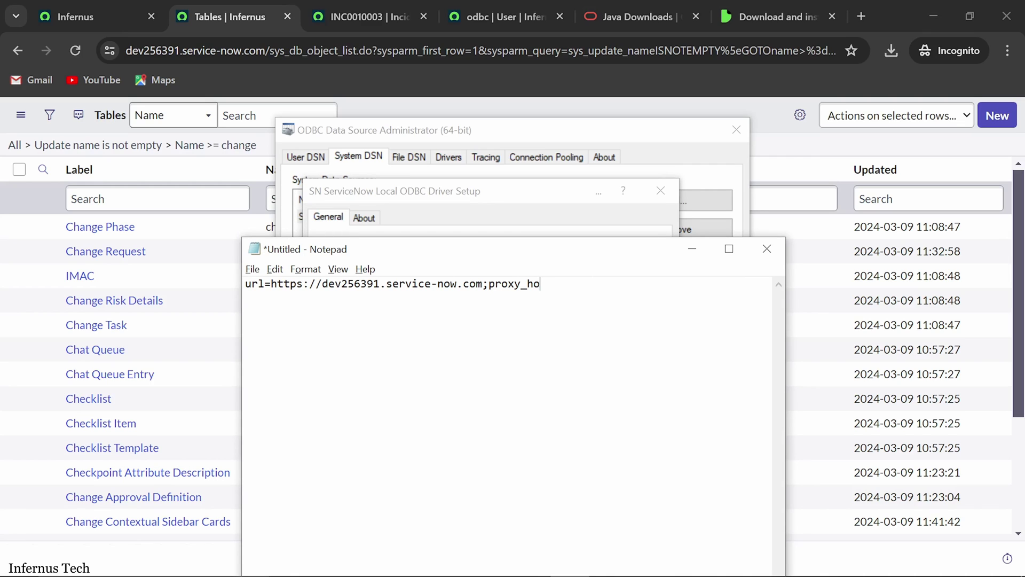
pyautogui.press('BackSpace')
pyautogui.press('BackSpace')
pyautogui.press('BackSpace')
pyautogui.press('BackSpace')
pyautogui.press('BackSpace')
pyautogui.press('BackSpace')
pyautogui.press('BackSpace')
pyautogui.press('BackSpace')
pyautogui.press('BackSpace')
pyautogui.write(';proxy_host=')
pyautogui.write('192.3465.4532')
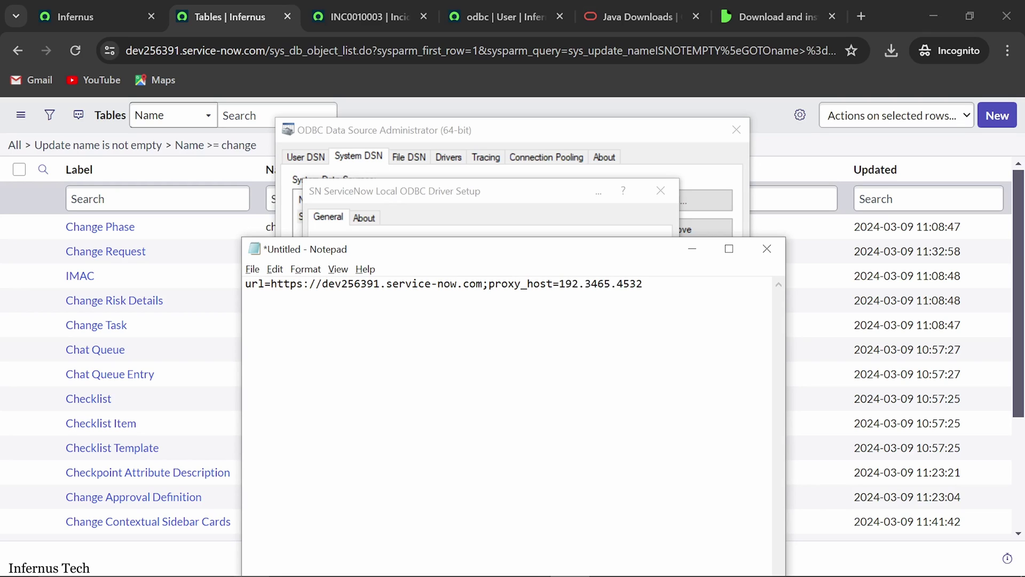
pyautogui.write(';proxy_port=42736')
pyautogui.press('BackSpace')
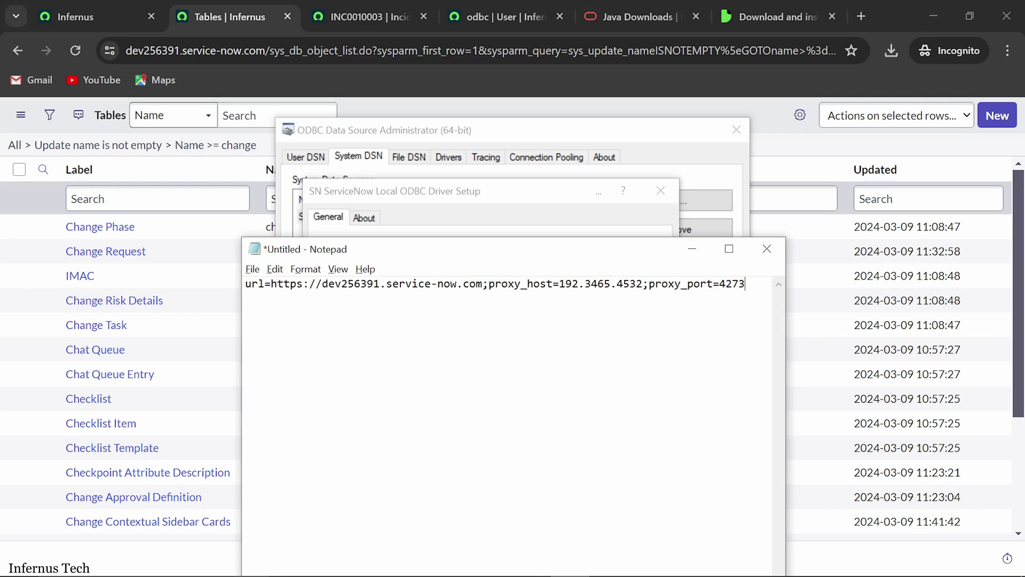
pyautogui.moveTo(446, 244); pyautogui.dragTo(444, 402)
pyautogui.click(501, 345)
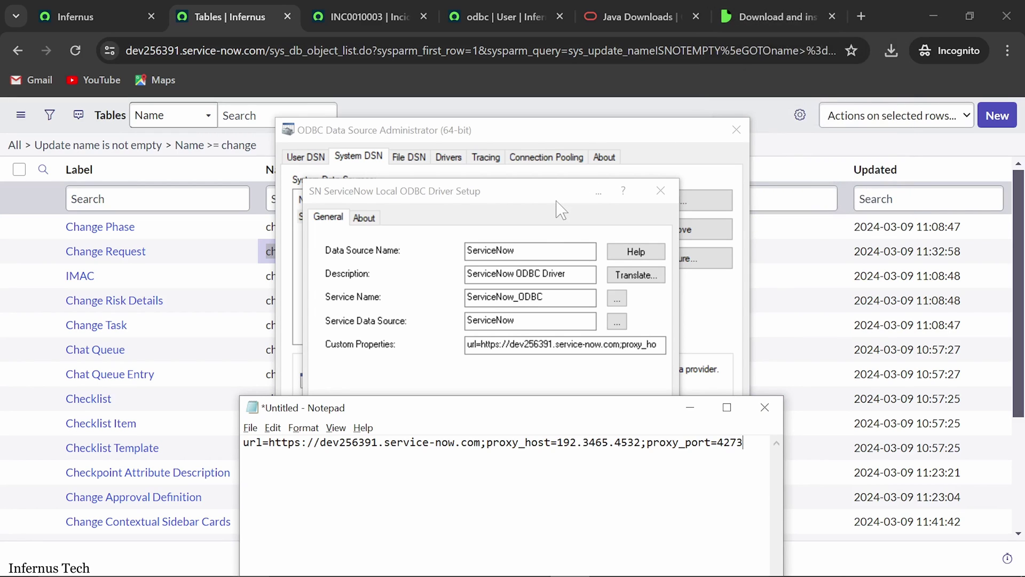
# Step: Pen-tick Proxy details on the Troubleshooting slide, then return to the ServiceNow tables list
pyautogui.moveTo(422, 563)
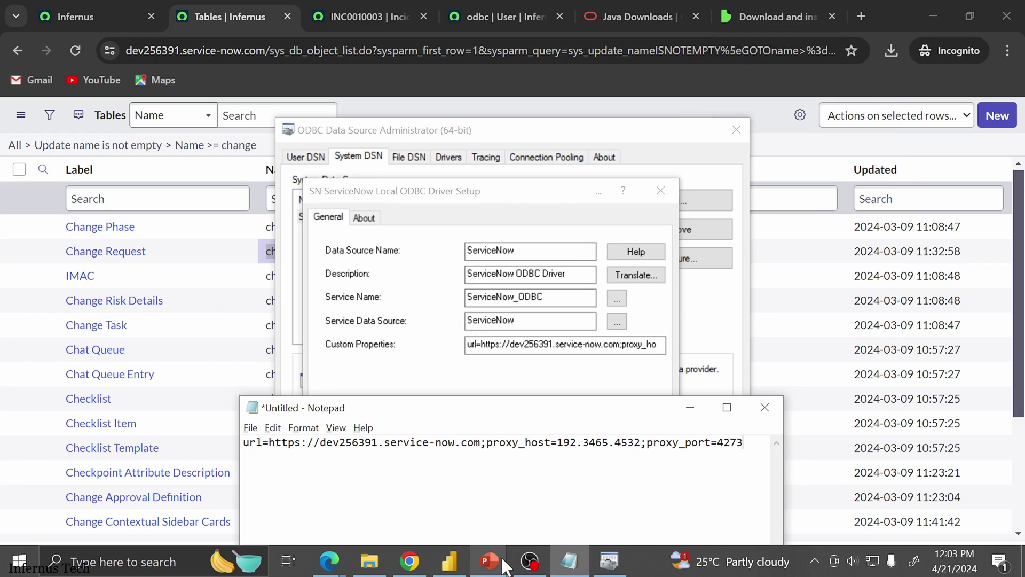
pyautogui.moveTo(504, 565)
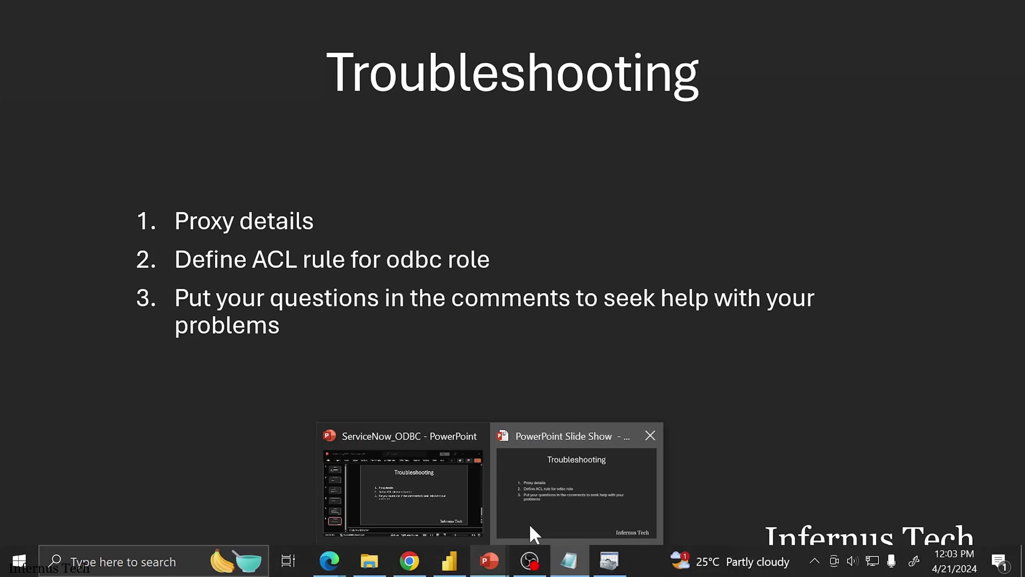
pyautogui.click(530, 524)
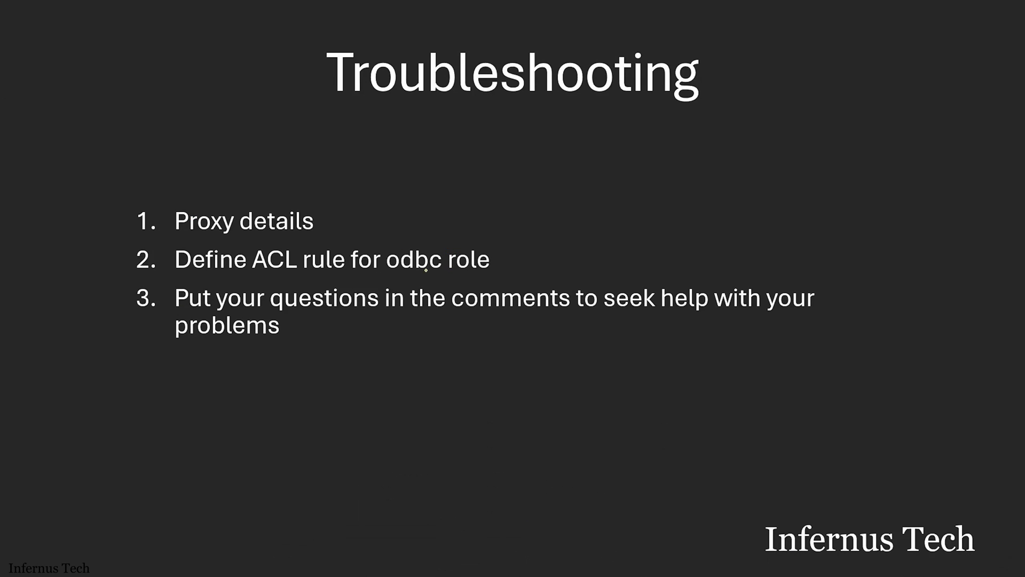
pyautogui.moveTo(348, 215); pyautogui.dragTo(447, 174)
pyautogui.hotkey('alt', 'Tab')
pyautogui.hotkey('alt', 'Tab')
pyautogui.hotkey('alt', 'Tab')
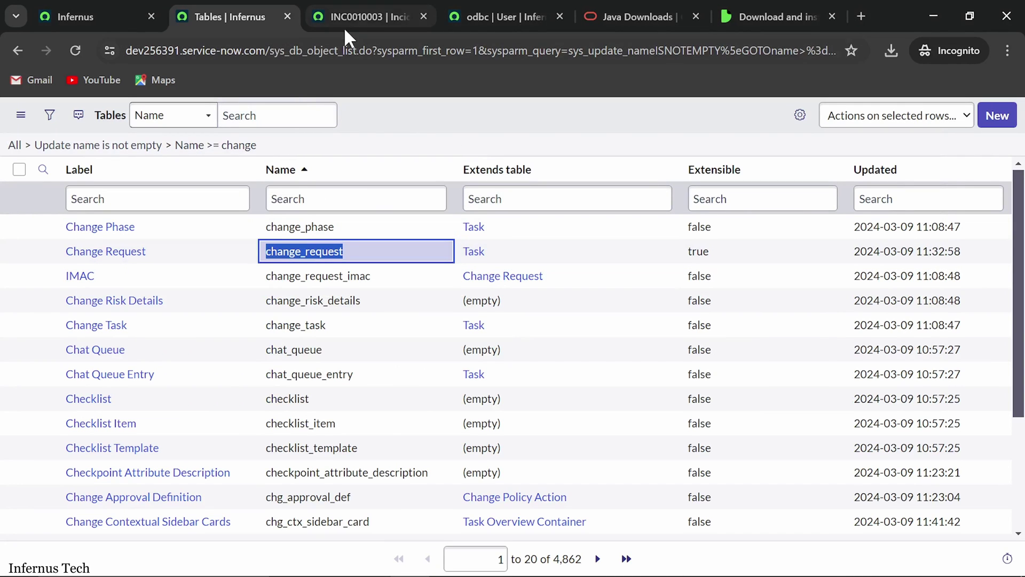
# Step: Open the odbc user record and scroll to its Roles list
pyautogui.click(464, 18)
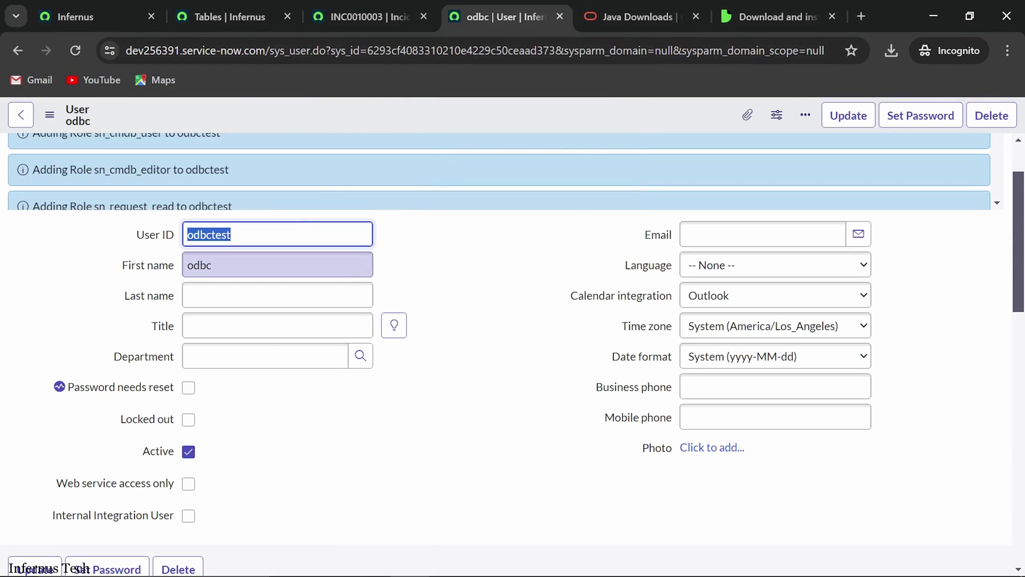
pyautogui.scroll(-10, 299, 286)
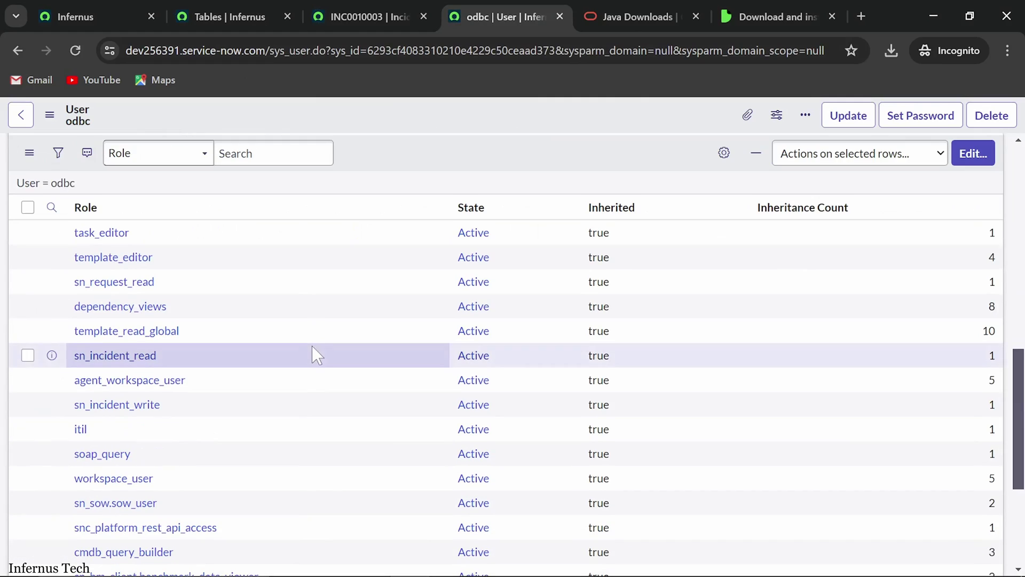
pyautogui.scroll(-4, 334, 404)
pyautogui.scroll(4, 213, 462)
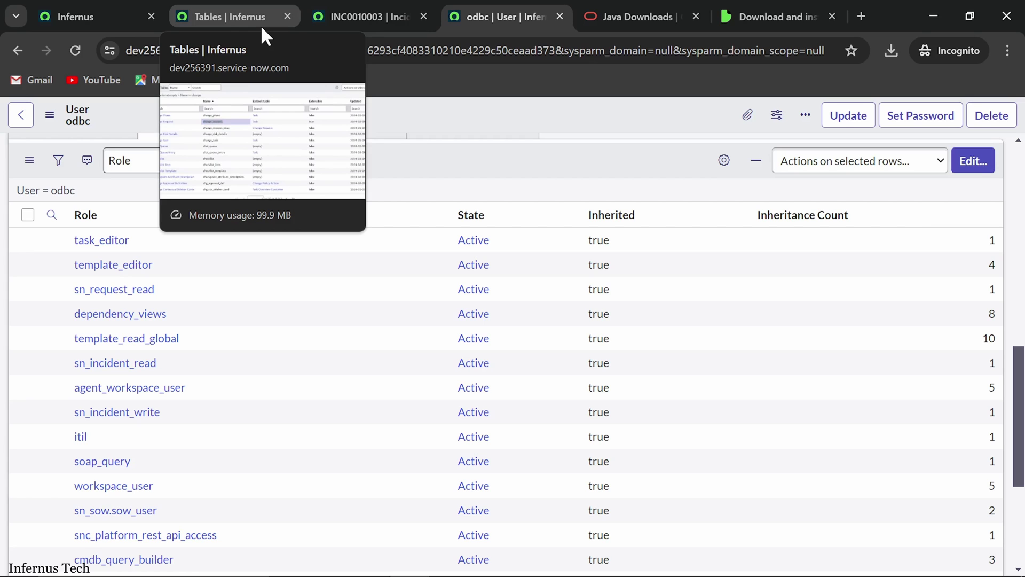
# Step: Elevate the session to security_admin from the avatar's Elevate role option
pyautogui.click(82, 16)
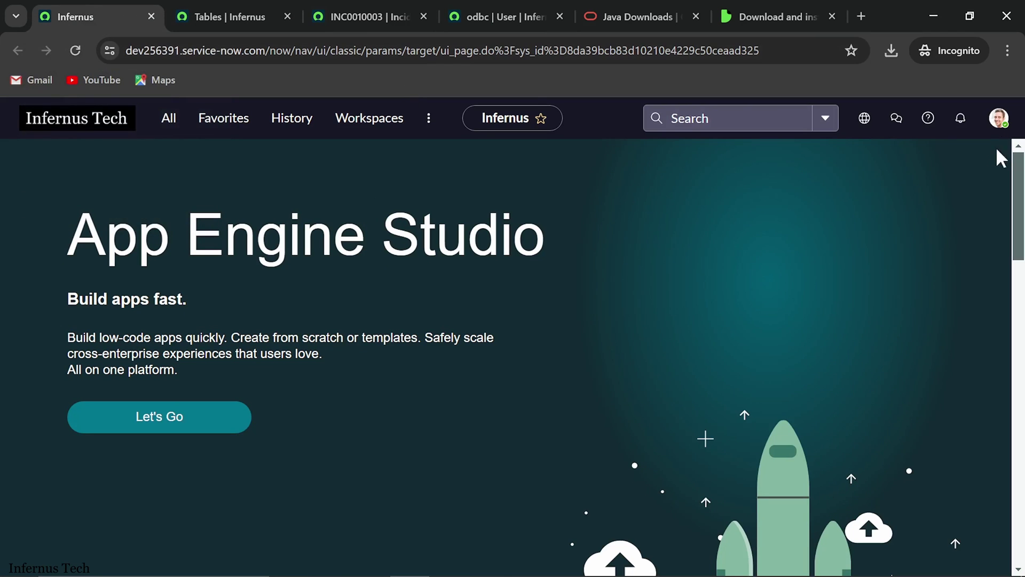
pyautogui.click(1005, 127)
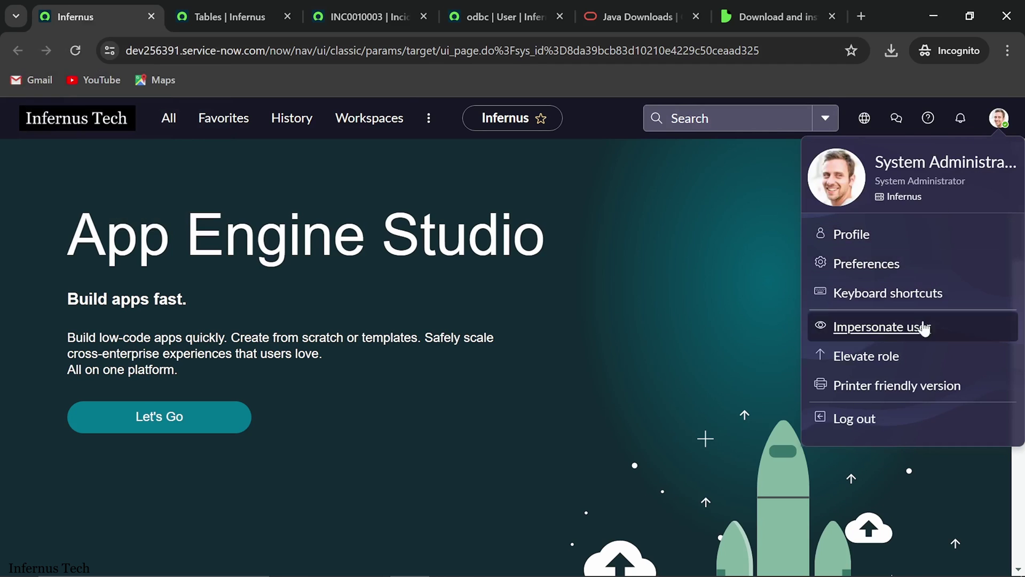
pyautogui.click(888, 363)
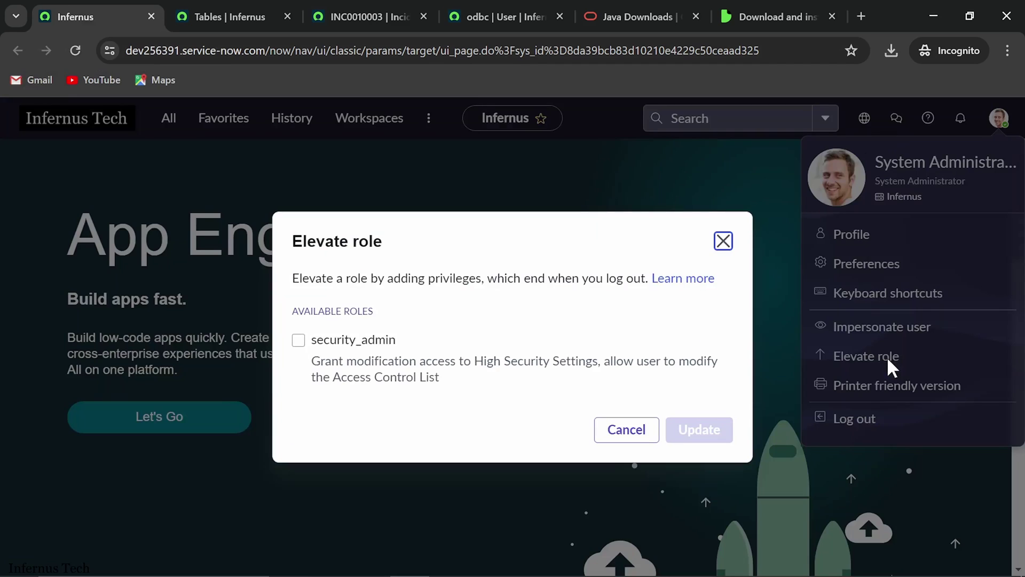
pyautogui.click(298, 340)
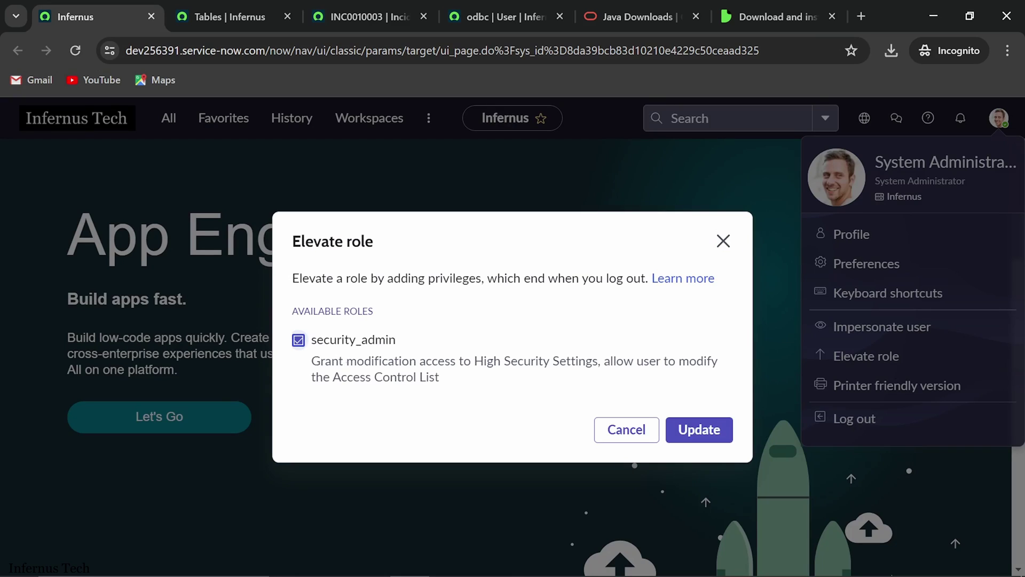
pyautogui.click(715, 432)
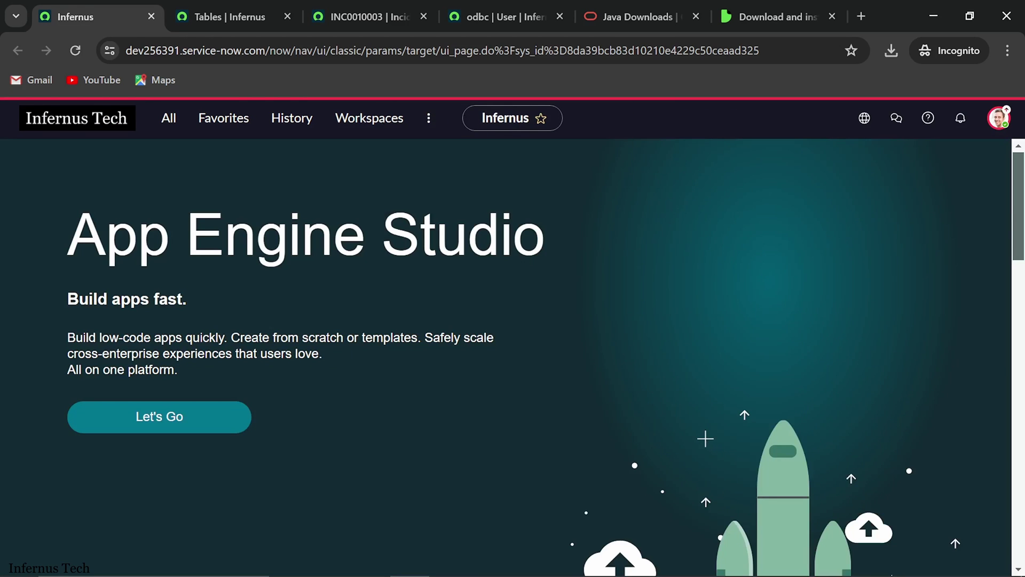
# Step: Open Access Control (ACL) in a new tab and start a new access control rule
pyautogui.click(172, 124)
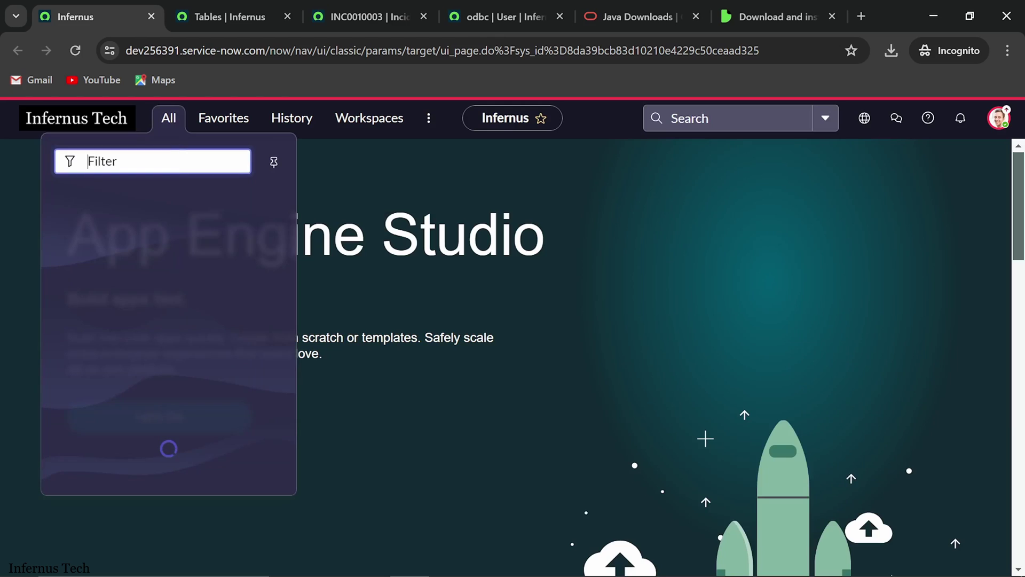
pyautogui.write('acces')
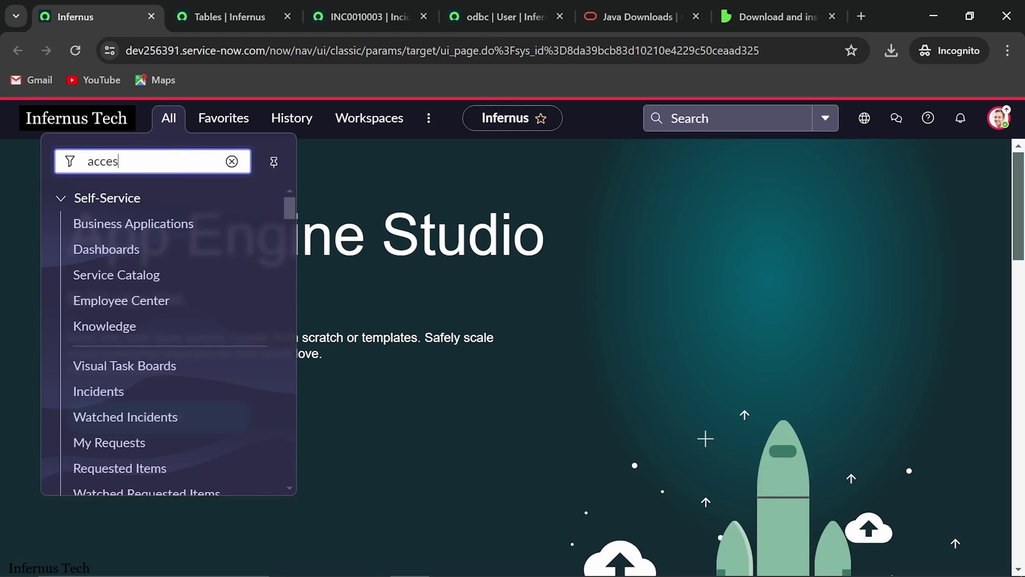
pyautogui.write('s con')
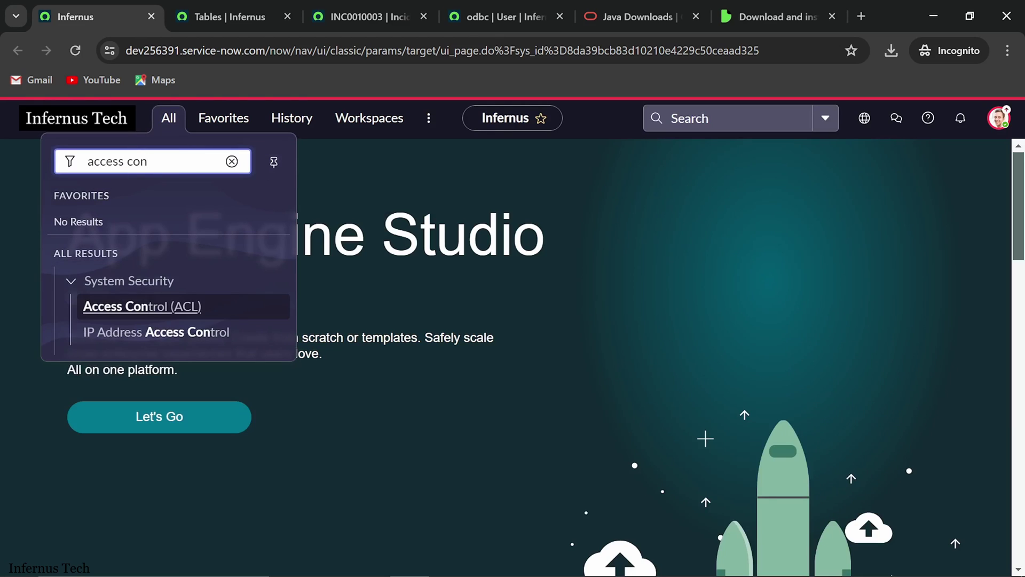
pyautogui.middleClick(150, 321)
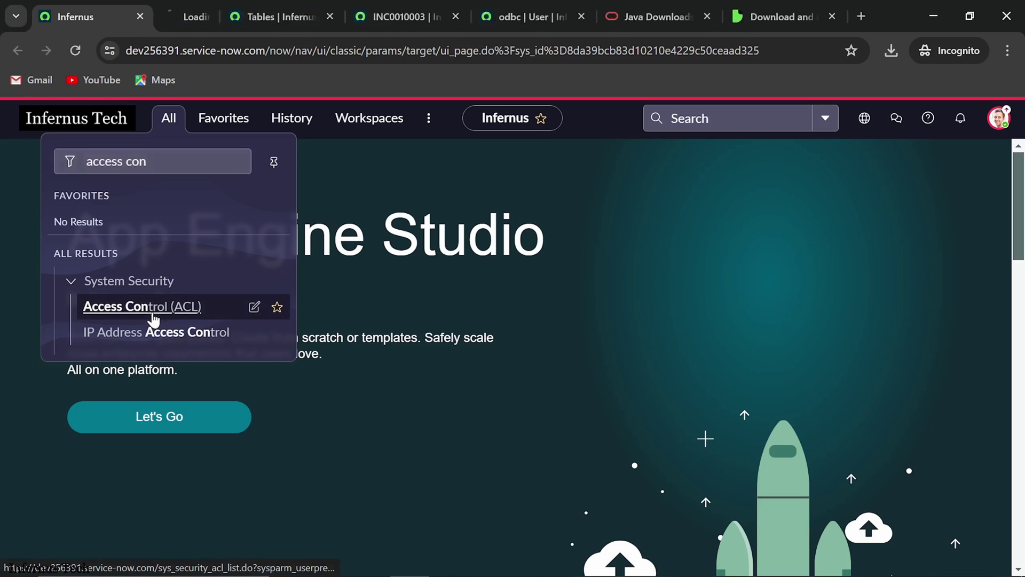
pyautogui.click(207, 16)
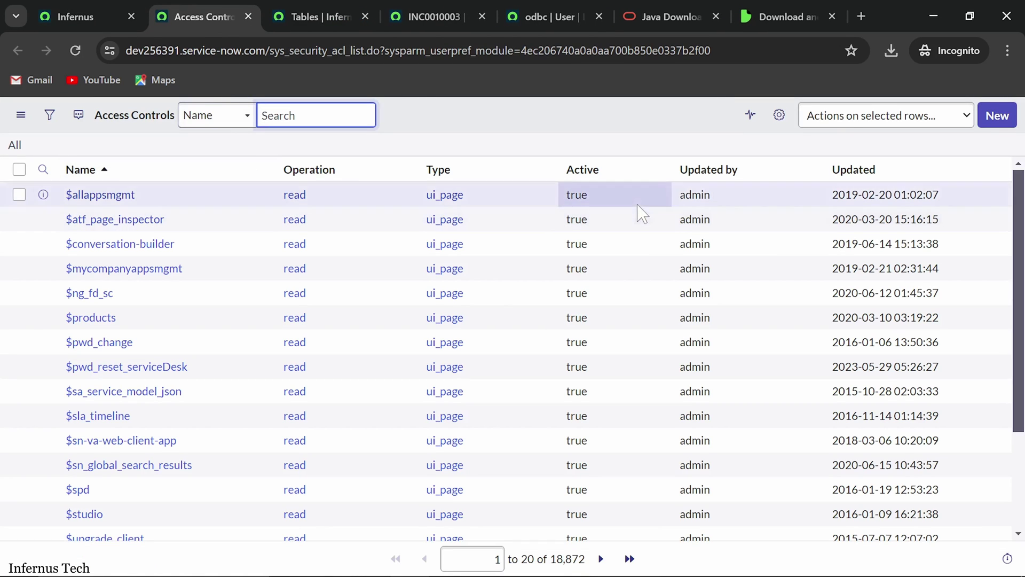
pyautogui.click(996, 121)
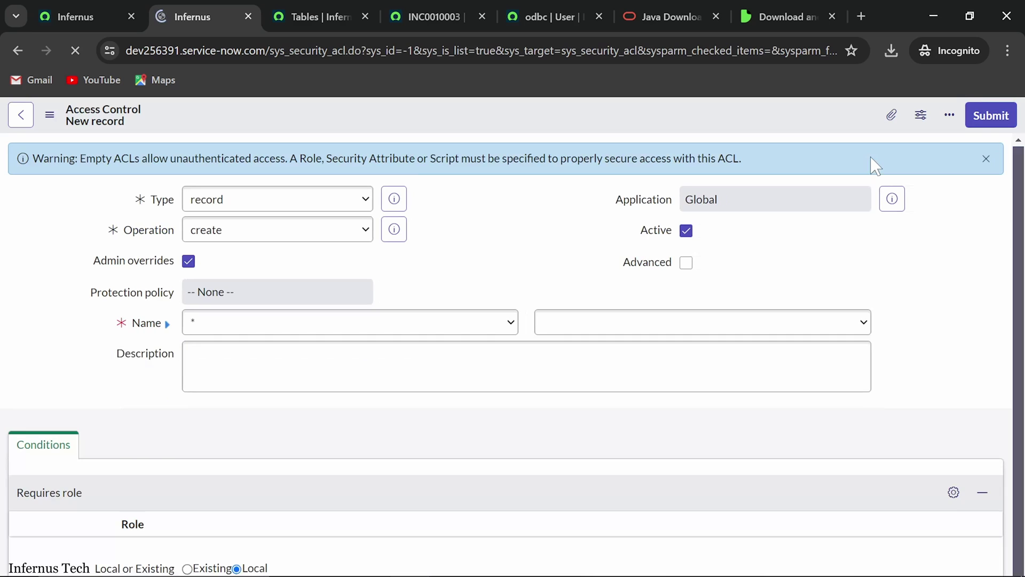
# Step: Set the rule's operation to read and its name to the Incident [incident] table
pyautogui.click(271, 239)
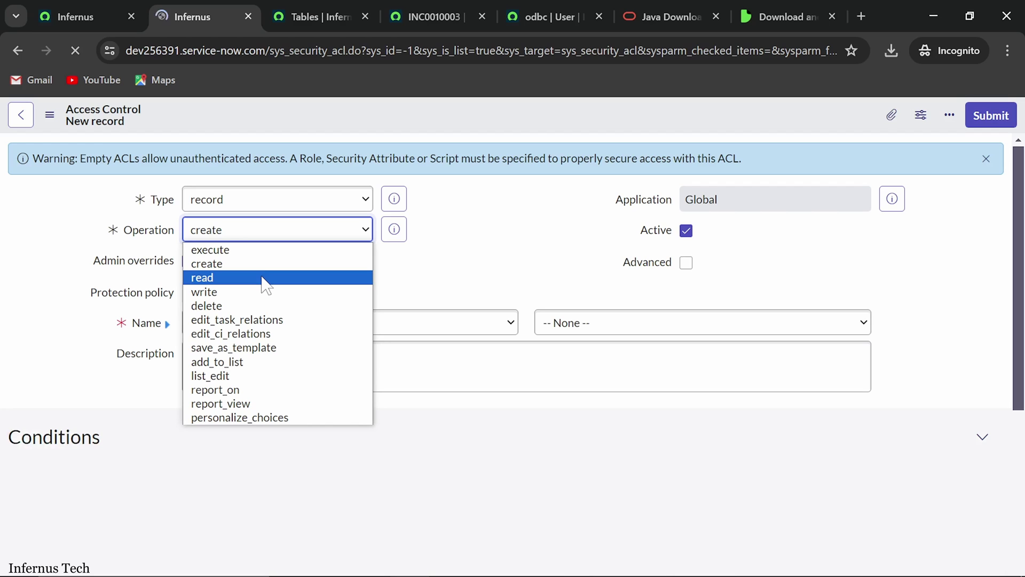
pyautogui.click(198, 281)
pyautogui.scroll(-1, 411, 277)
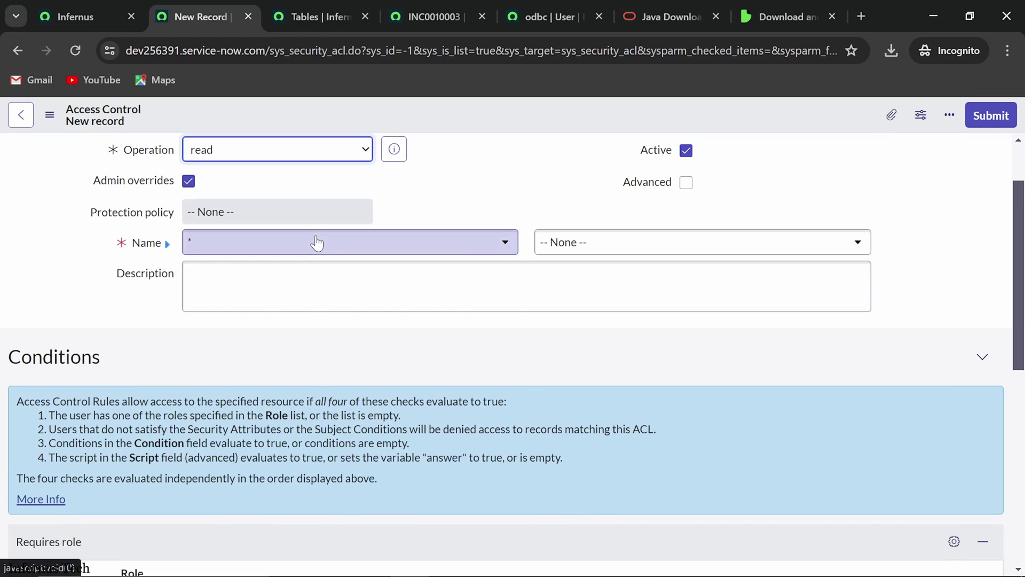
pyautogui.click(317, 242)
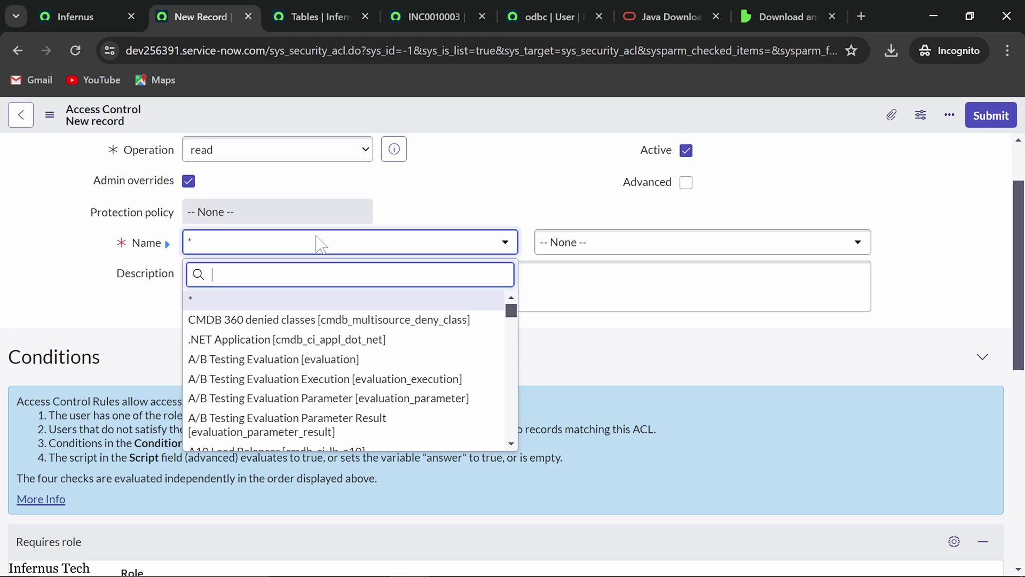
pyautogui.write('incident')
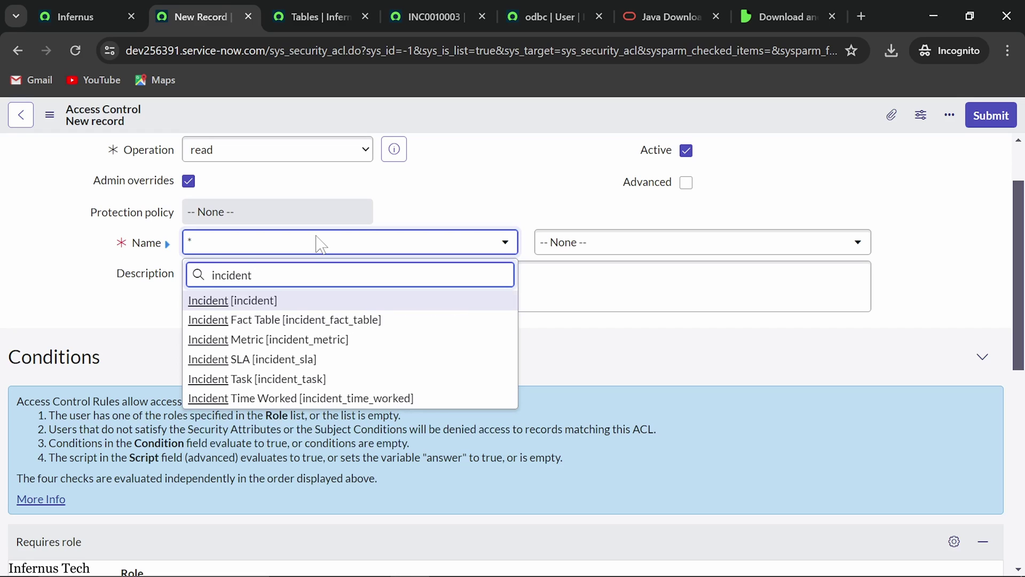
pyautogui.click(238, 300)
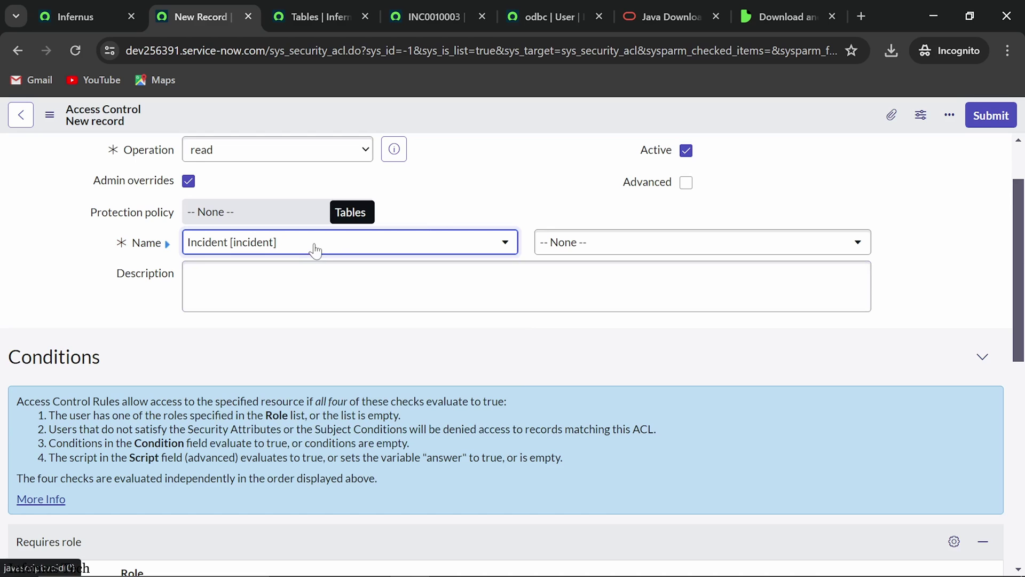
pyautogui.scroll(-2, 302, 261)
pyautogui.scroll(3, 306, 278)
pyautogui.scroll(-8, 306, 278)
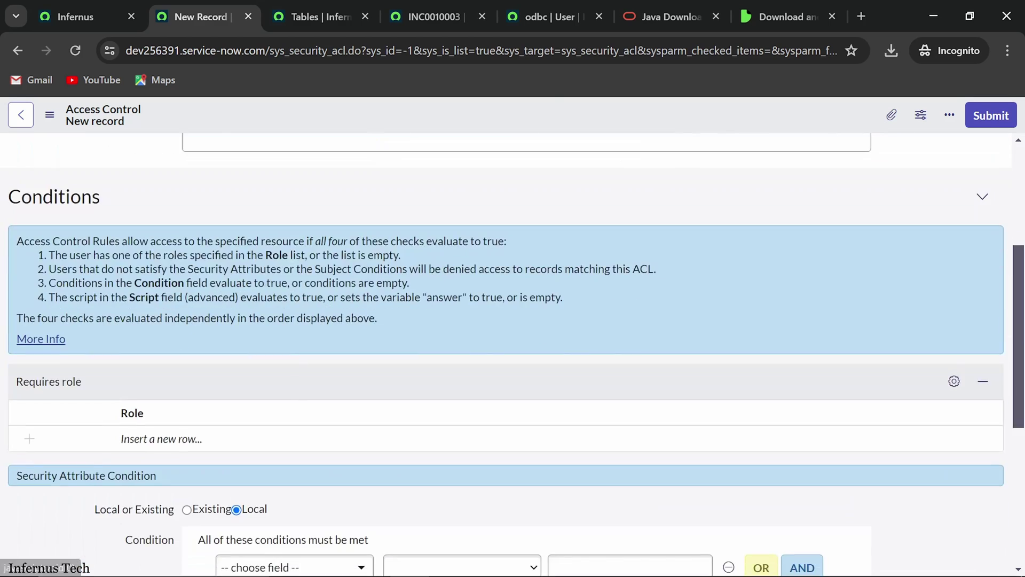
# Step: Try inserting a row in the rule's Requires role list
pyautogui.click(27, 288)
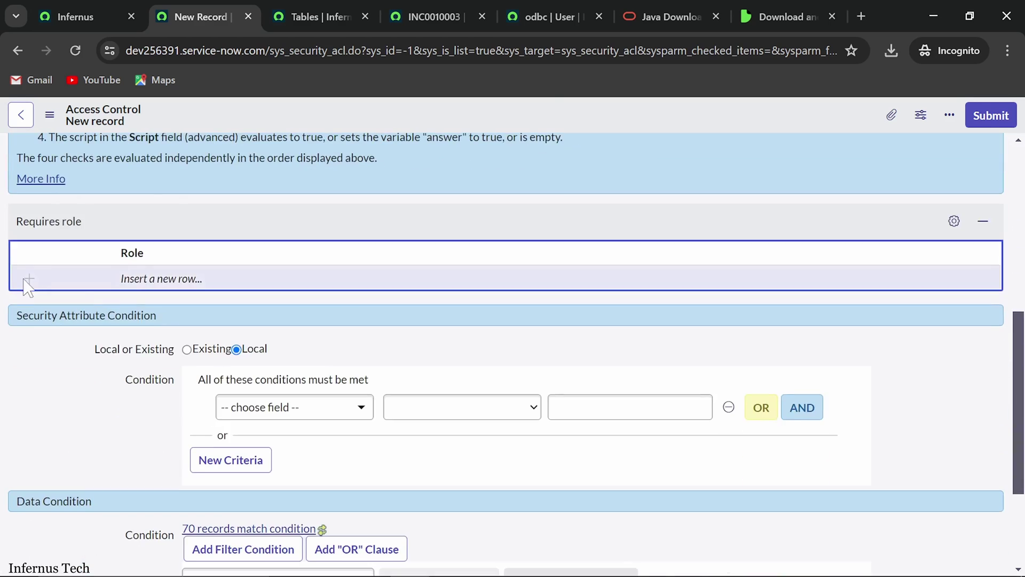
pyautogui.scroll(7, 251, 293)
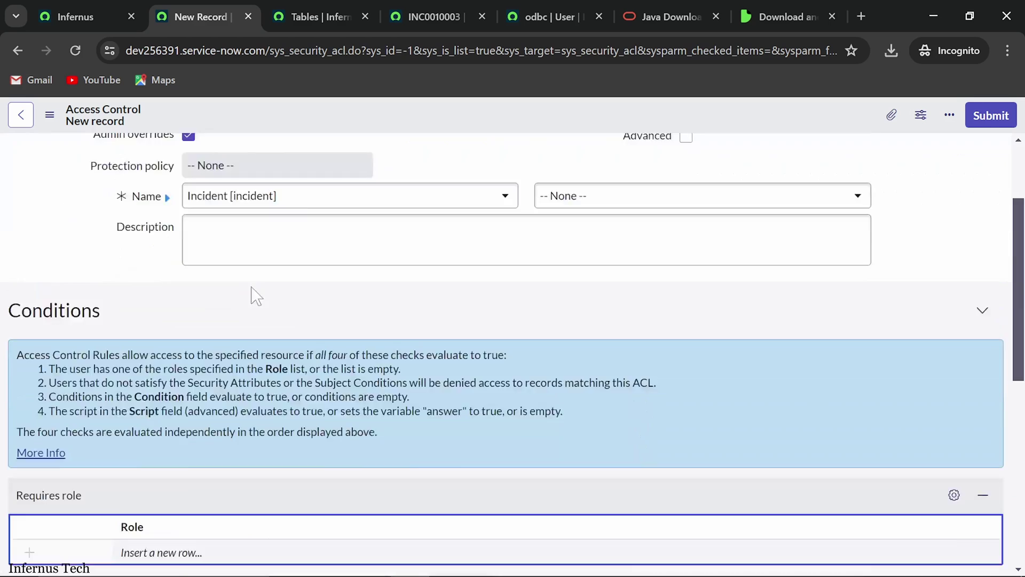
pyautogui.scroll(-6, 222, 275)
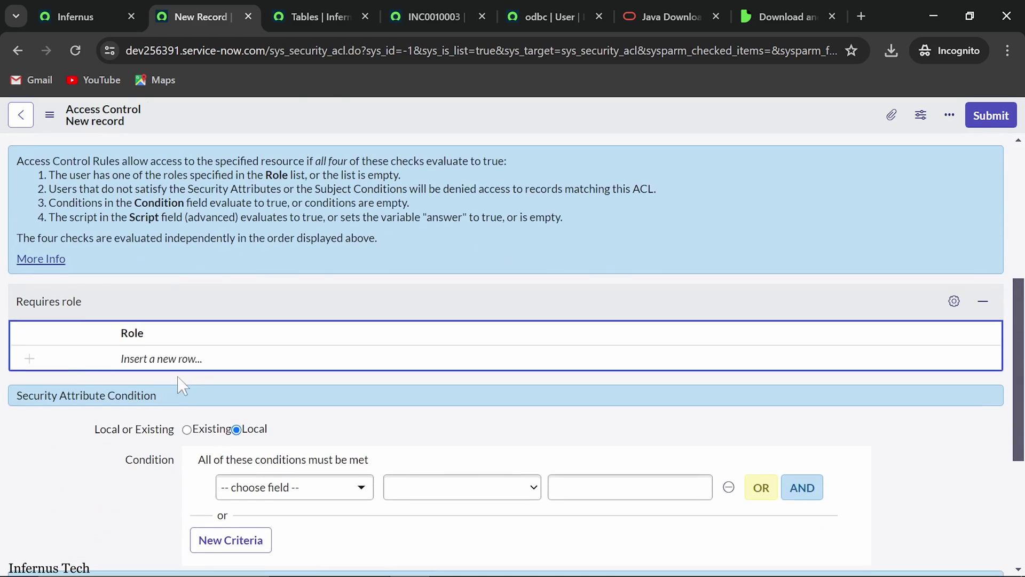
pyautogui.click(34, 364)
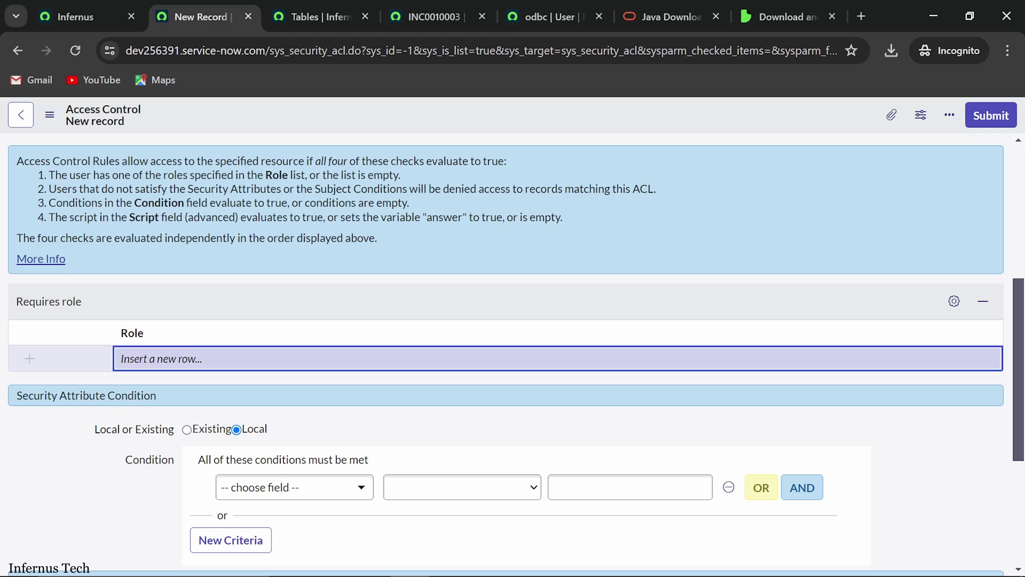
pyautogui.click(29, 360)
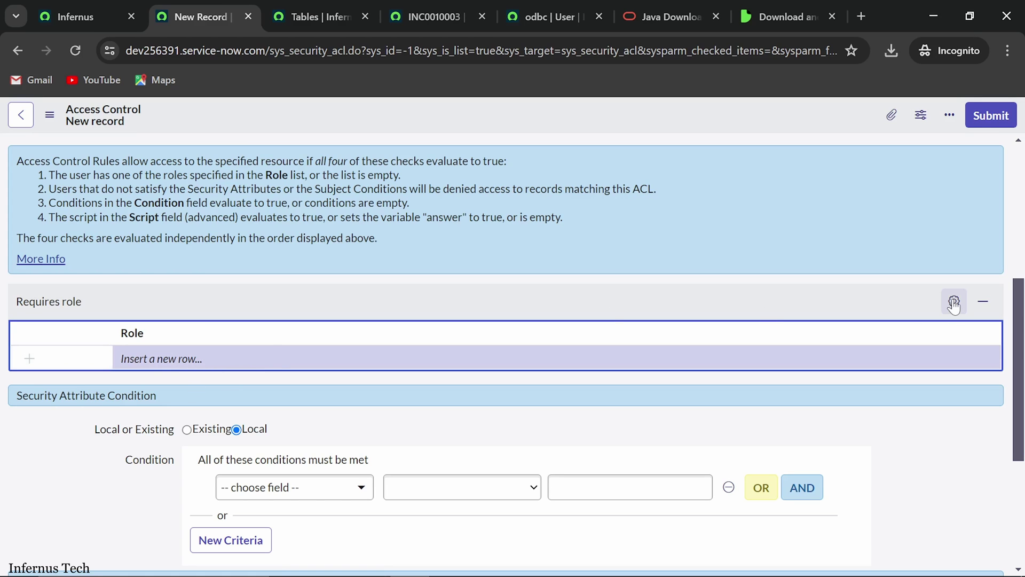
pyautogui.scroll(5, 767, 306)
# Step: Save the new ACL, continuing past the Verify Security Rules check
pyautogui.rightClick(514, 110)
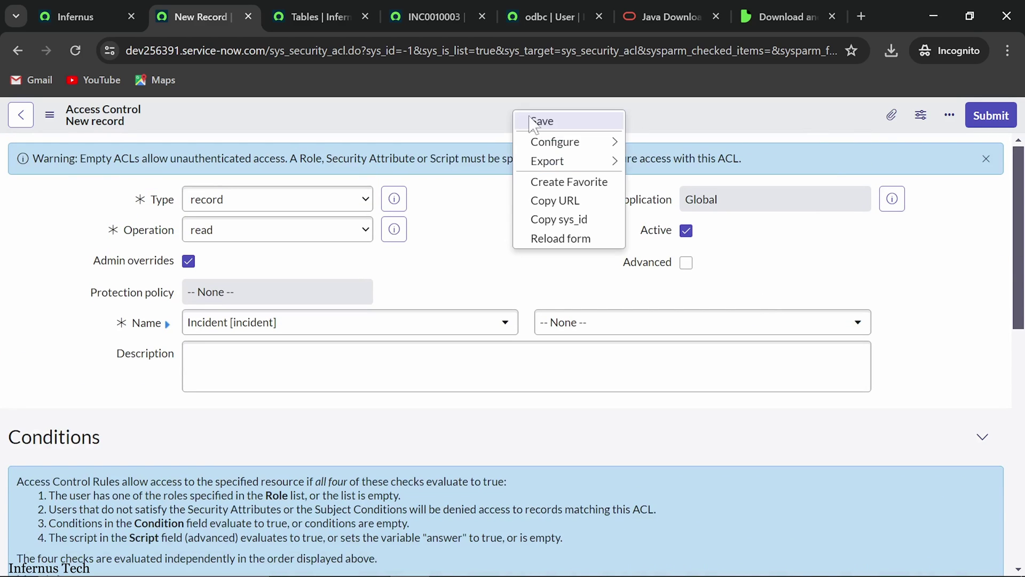
pyautogui.click(535, 119)
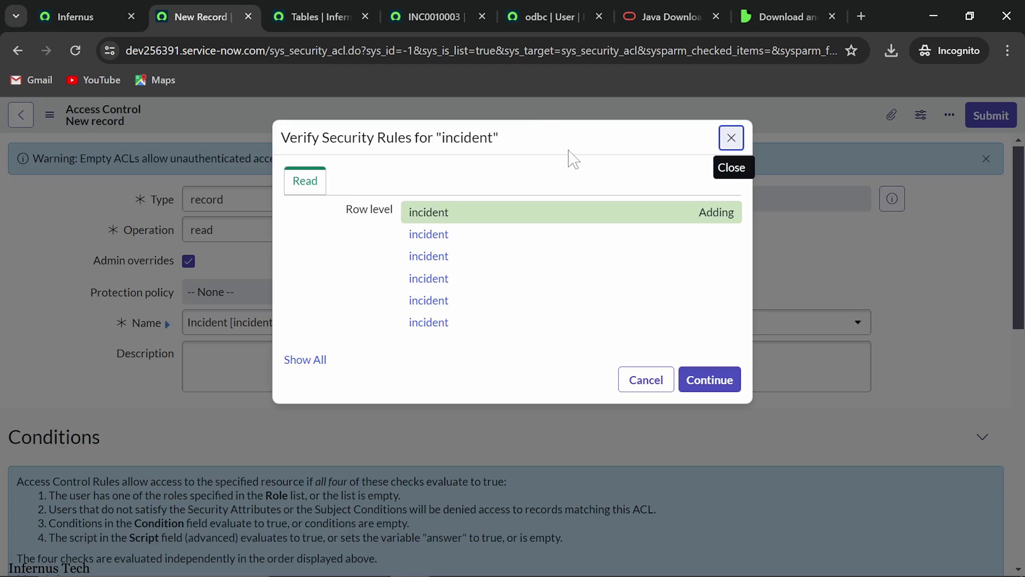
pyautogui.click(718, 375)
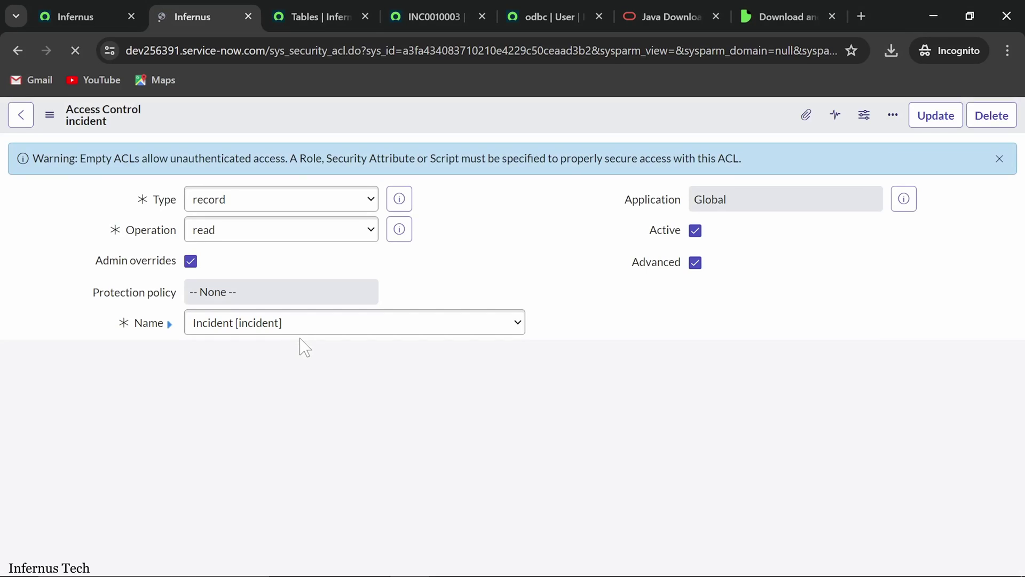
# Step: Add odbc as the rule's required role
pyautogui.scroll(-7, 305, 348)
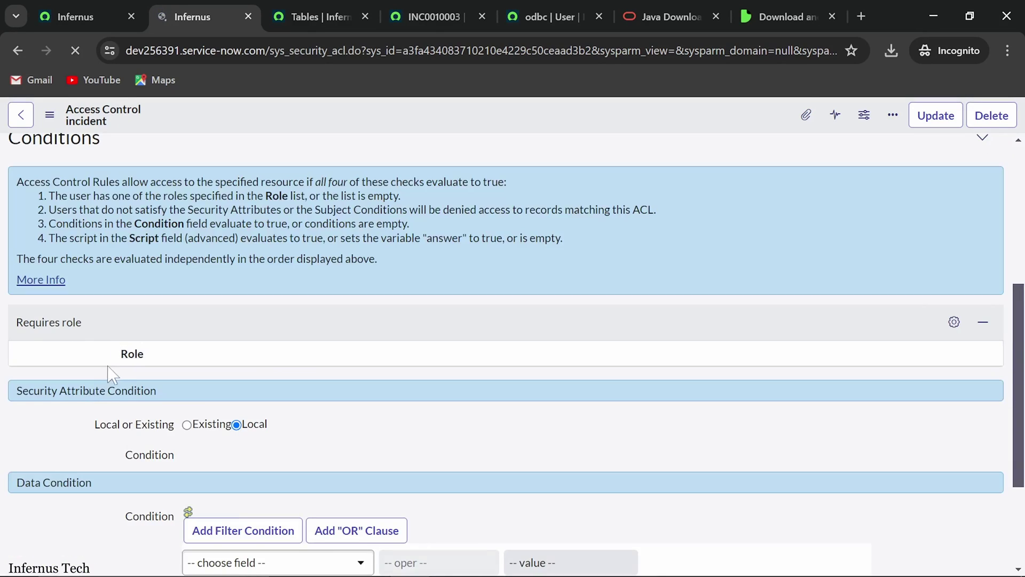
pyautogui.scroll(1, 109, 367)
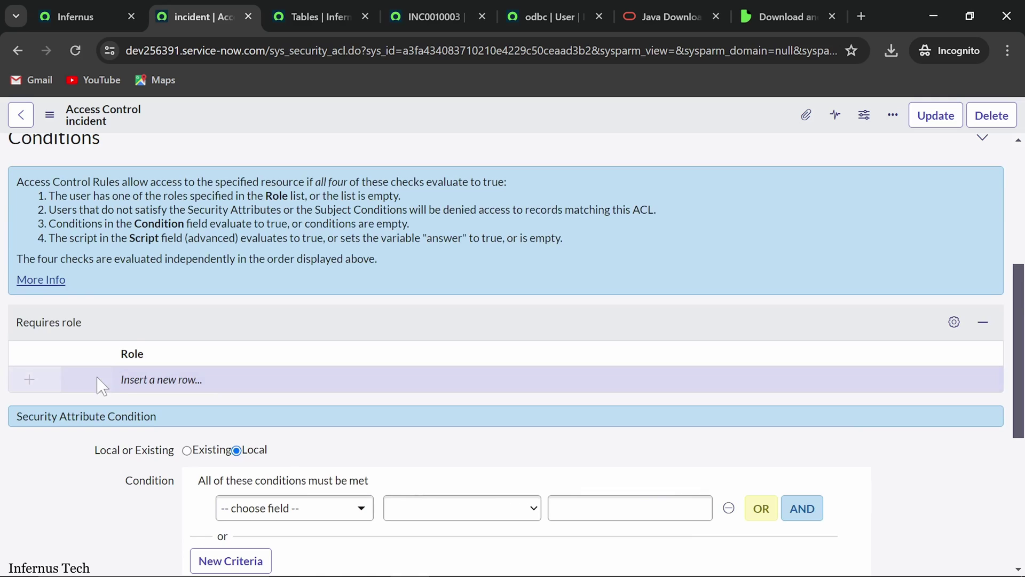
pyautogui.click(34, 379)
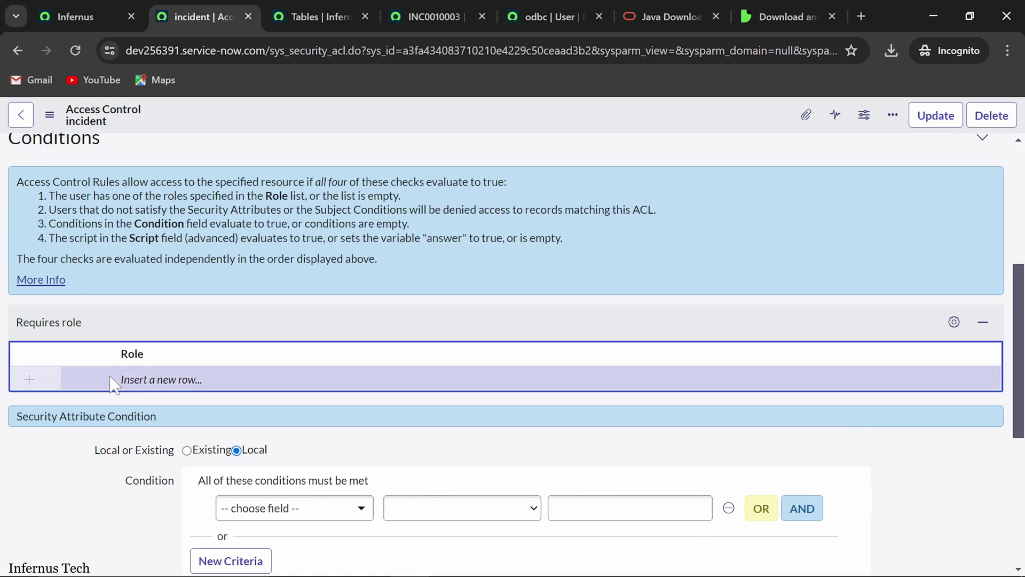
pyautogui.click(422, 376)
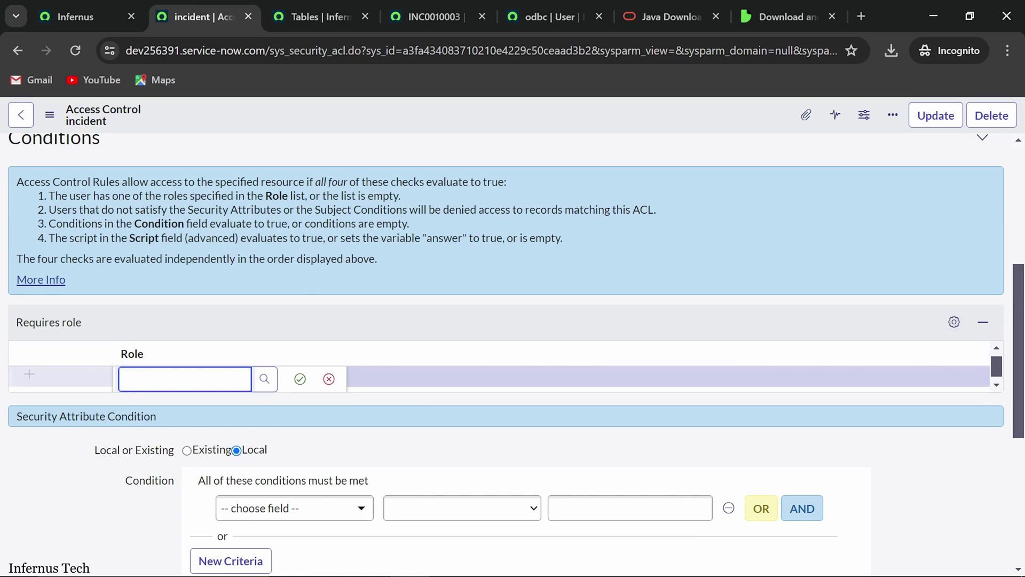
pyautogui.write('odbc')
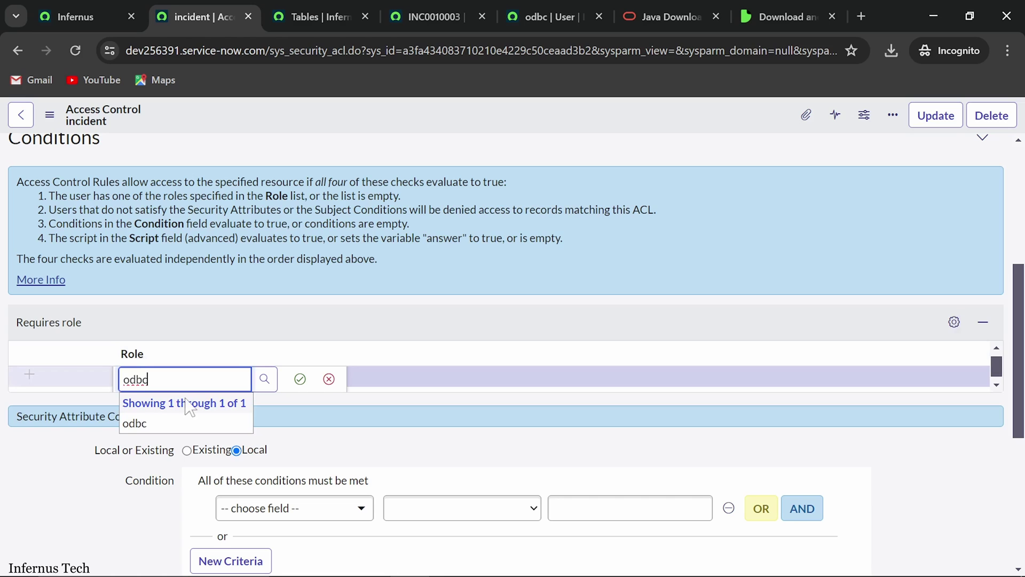
pyautogui.click(179, 422)
pyautogui.click(299, 379)
pyautogui.scroll(3, 301, 405)
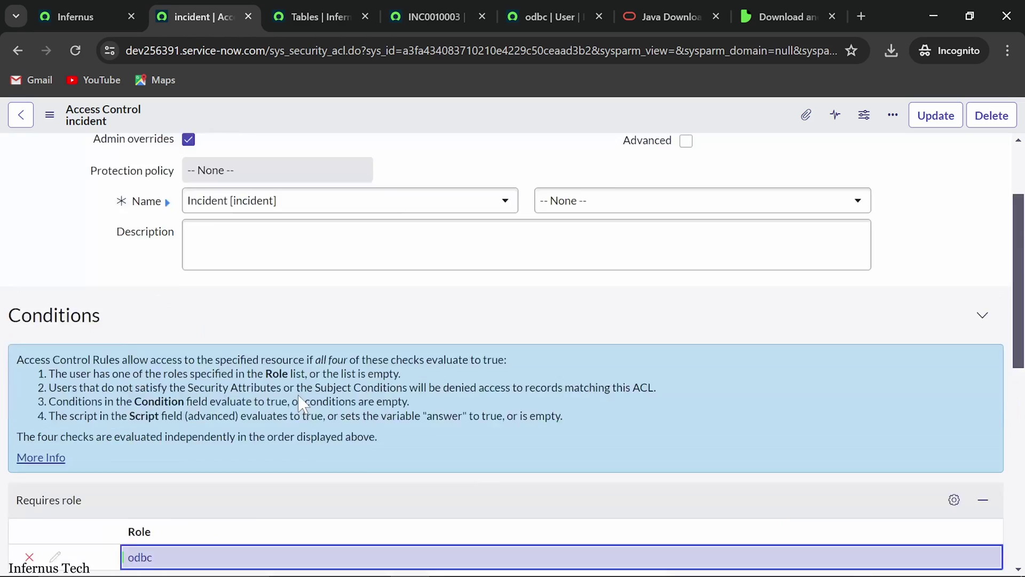
pyautogui.scroll(2, 301, 404)
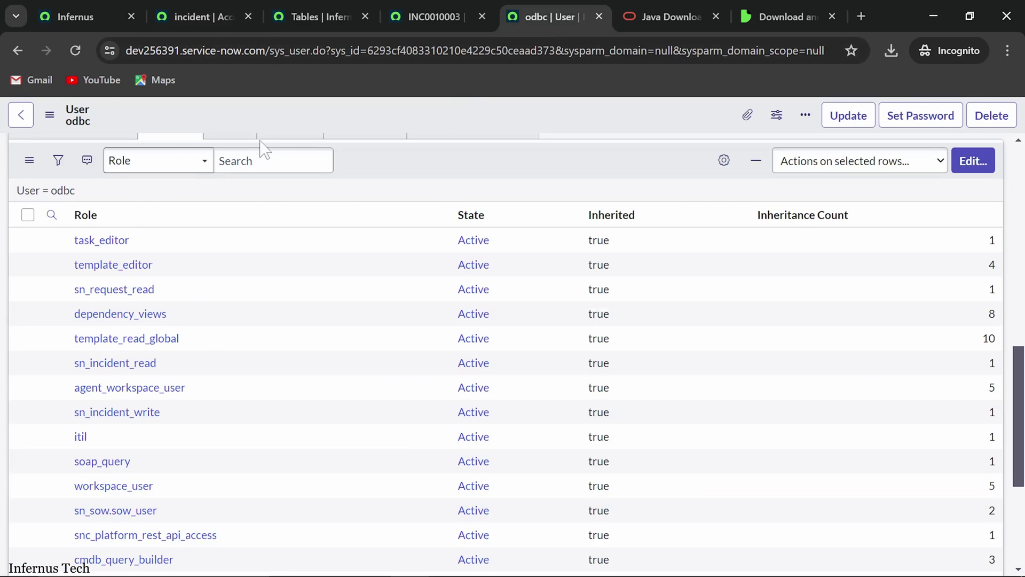
# Step: Pen-tick 'Define ACL rule for odbc role' on the Troubleshooting slide
pyautogui.scroll(10, 298, 339)
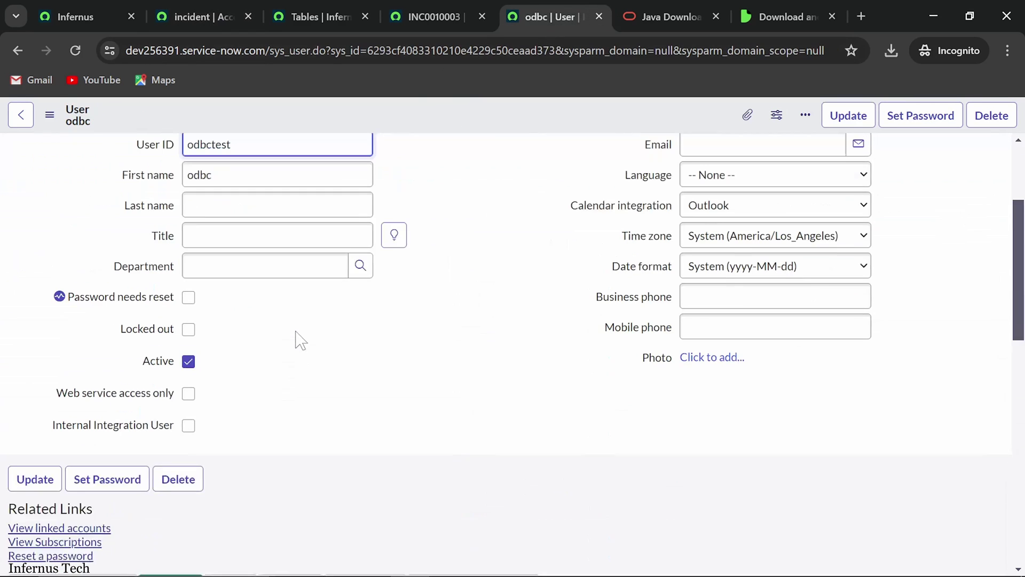
pyautogui.click(178, 15)
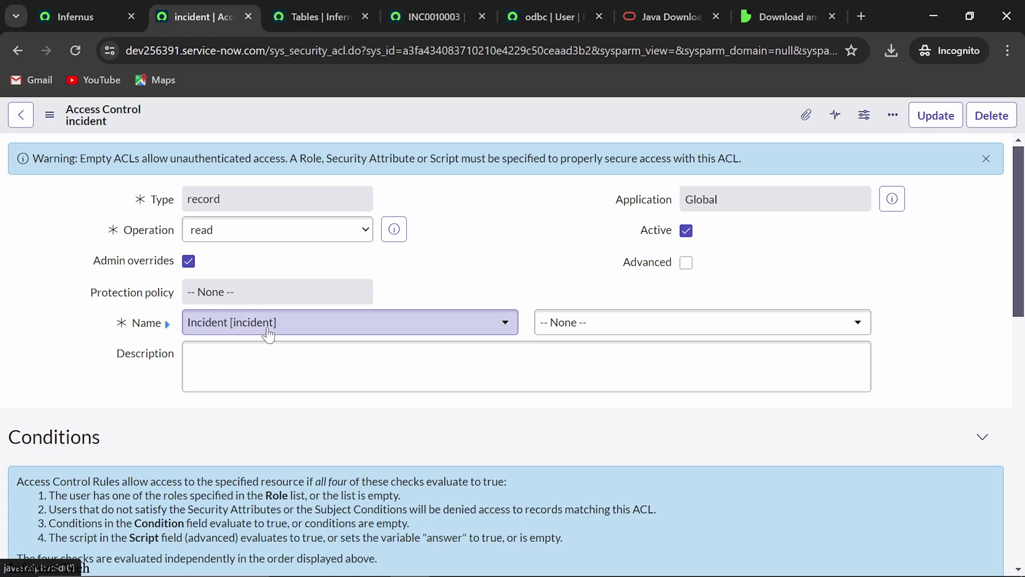
pyautogui.hotkey('alt', 'Tab')
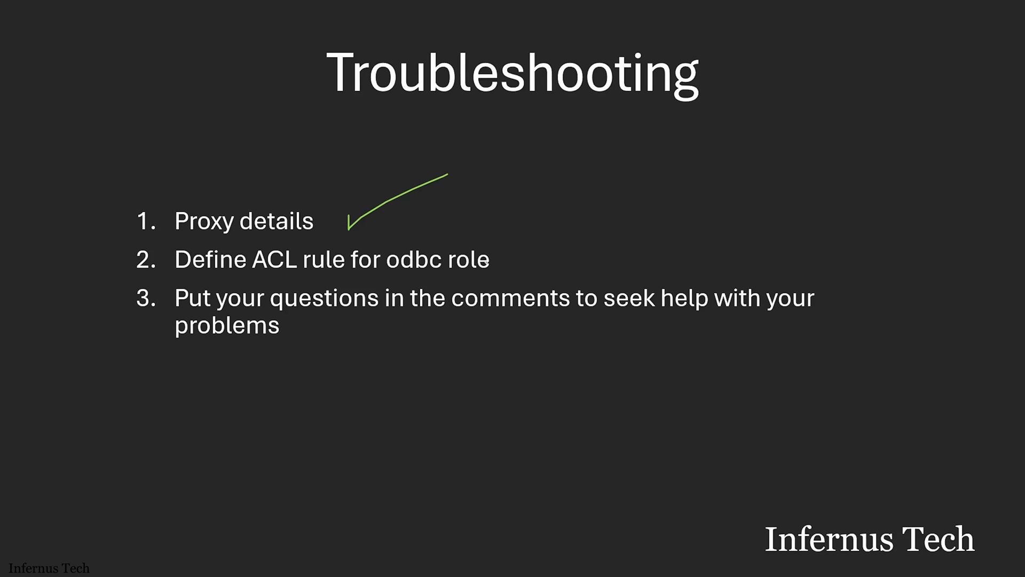
pyautogui.moveTo(516, 251)
pyautogui.mouseDown()
pyautogui.moveTo(517, 269)
pyautogui.moveTo(602, 220)
pyautogui.mouseUp()
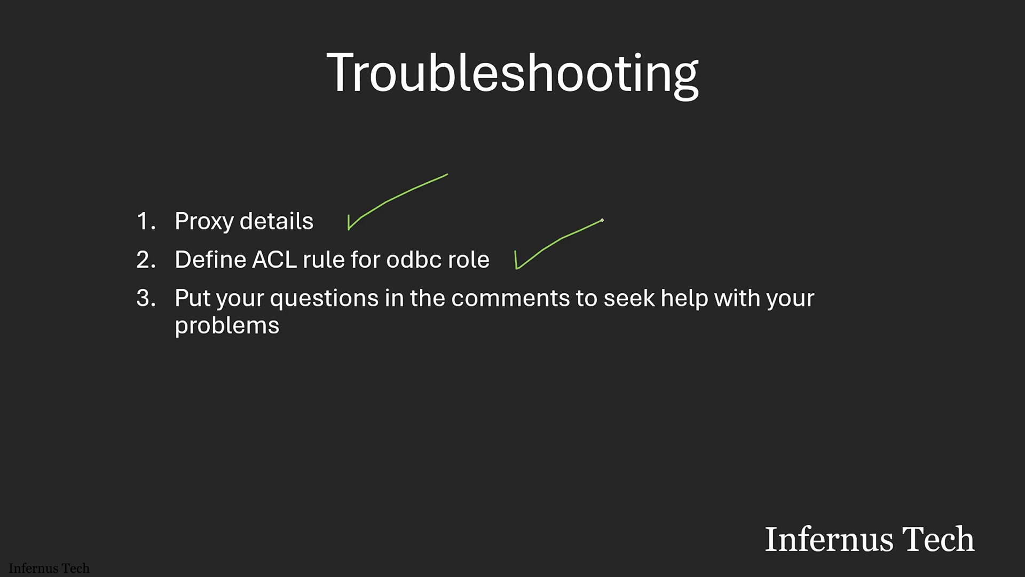